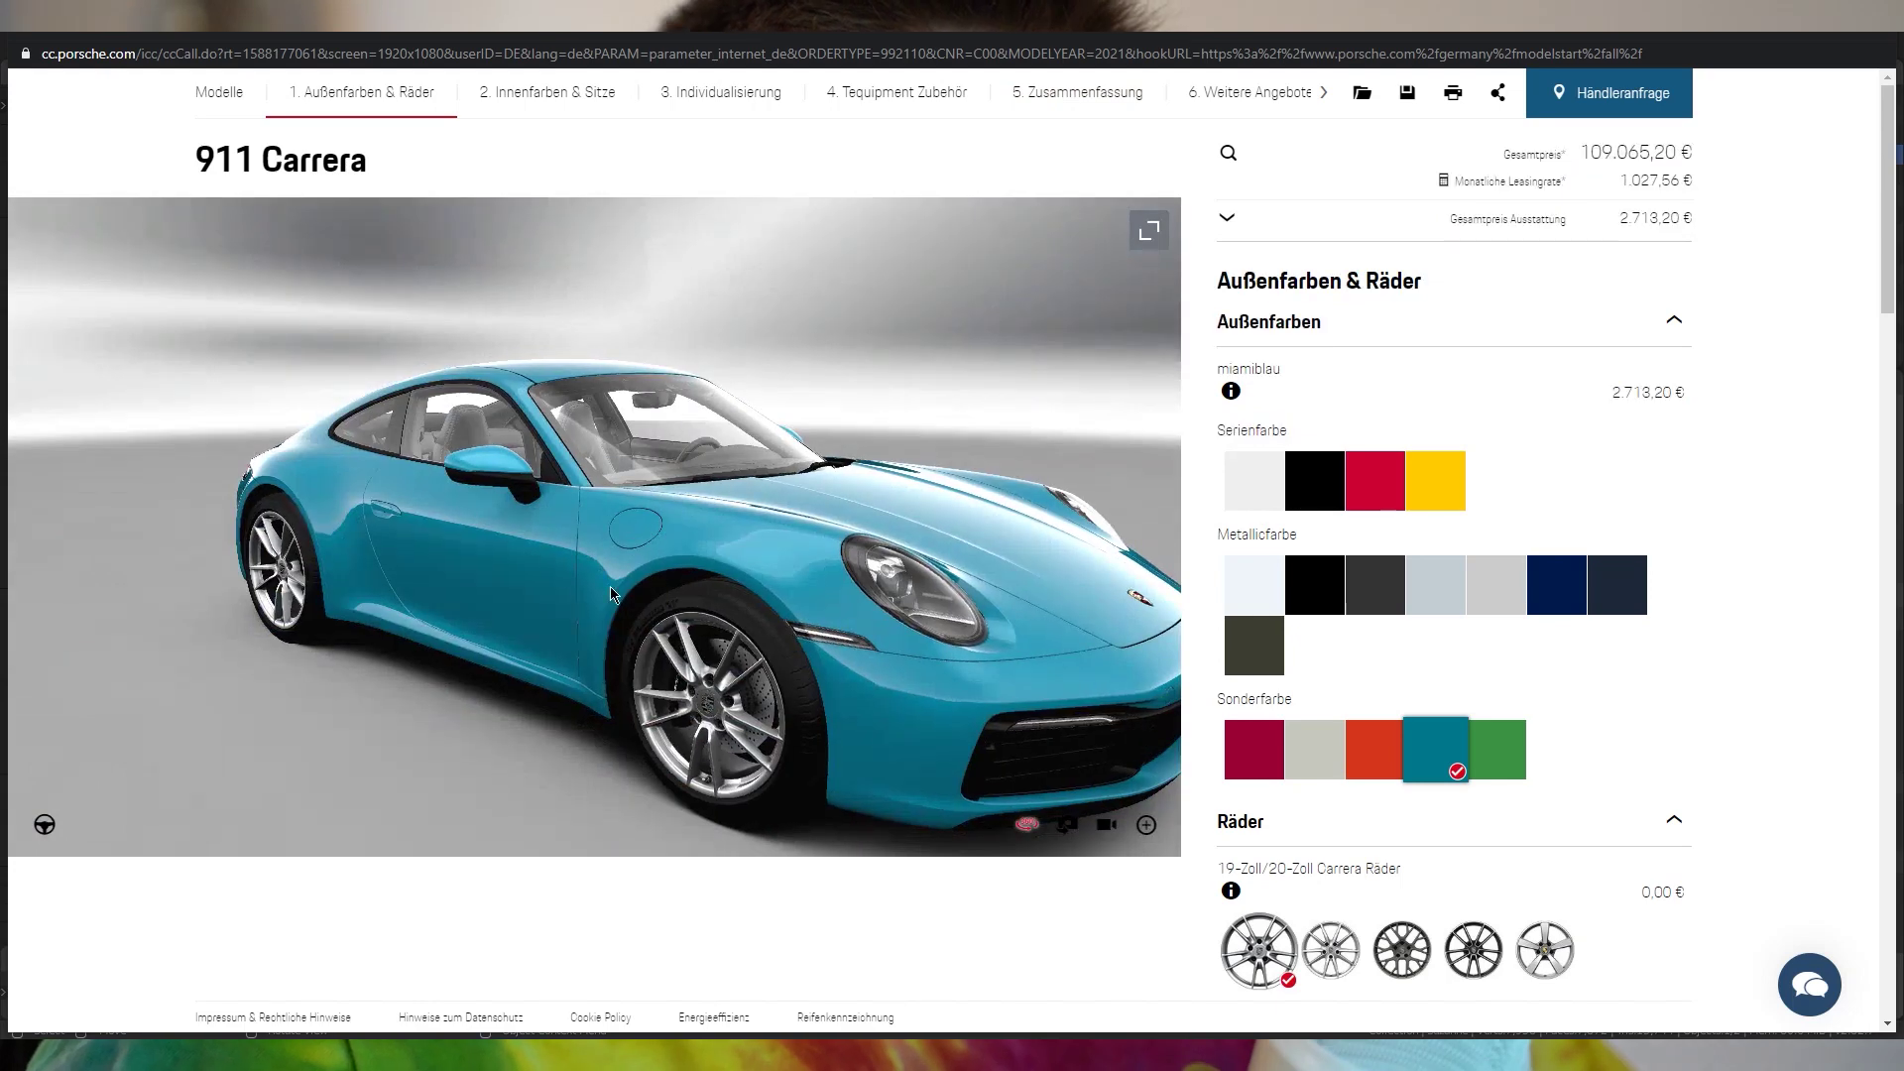
# Rotate the 911 Carrera in the configurator to examine its miamiblau paint and reflections from different angles
pyautogui.moveTo(610, 587); pyautogui.dragTo(1117, 557)
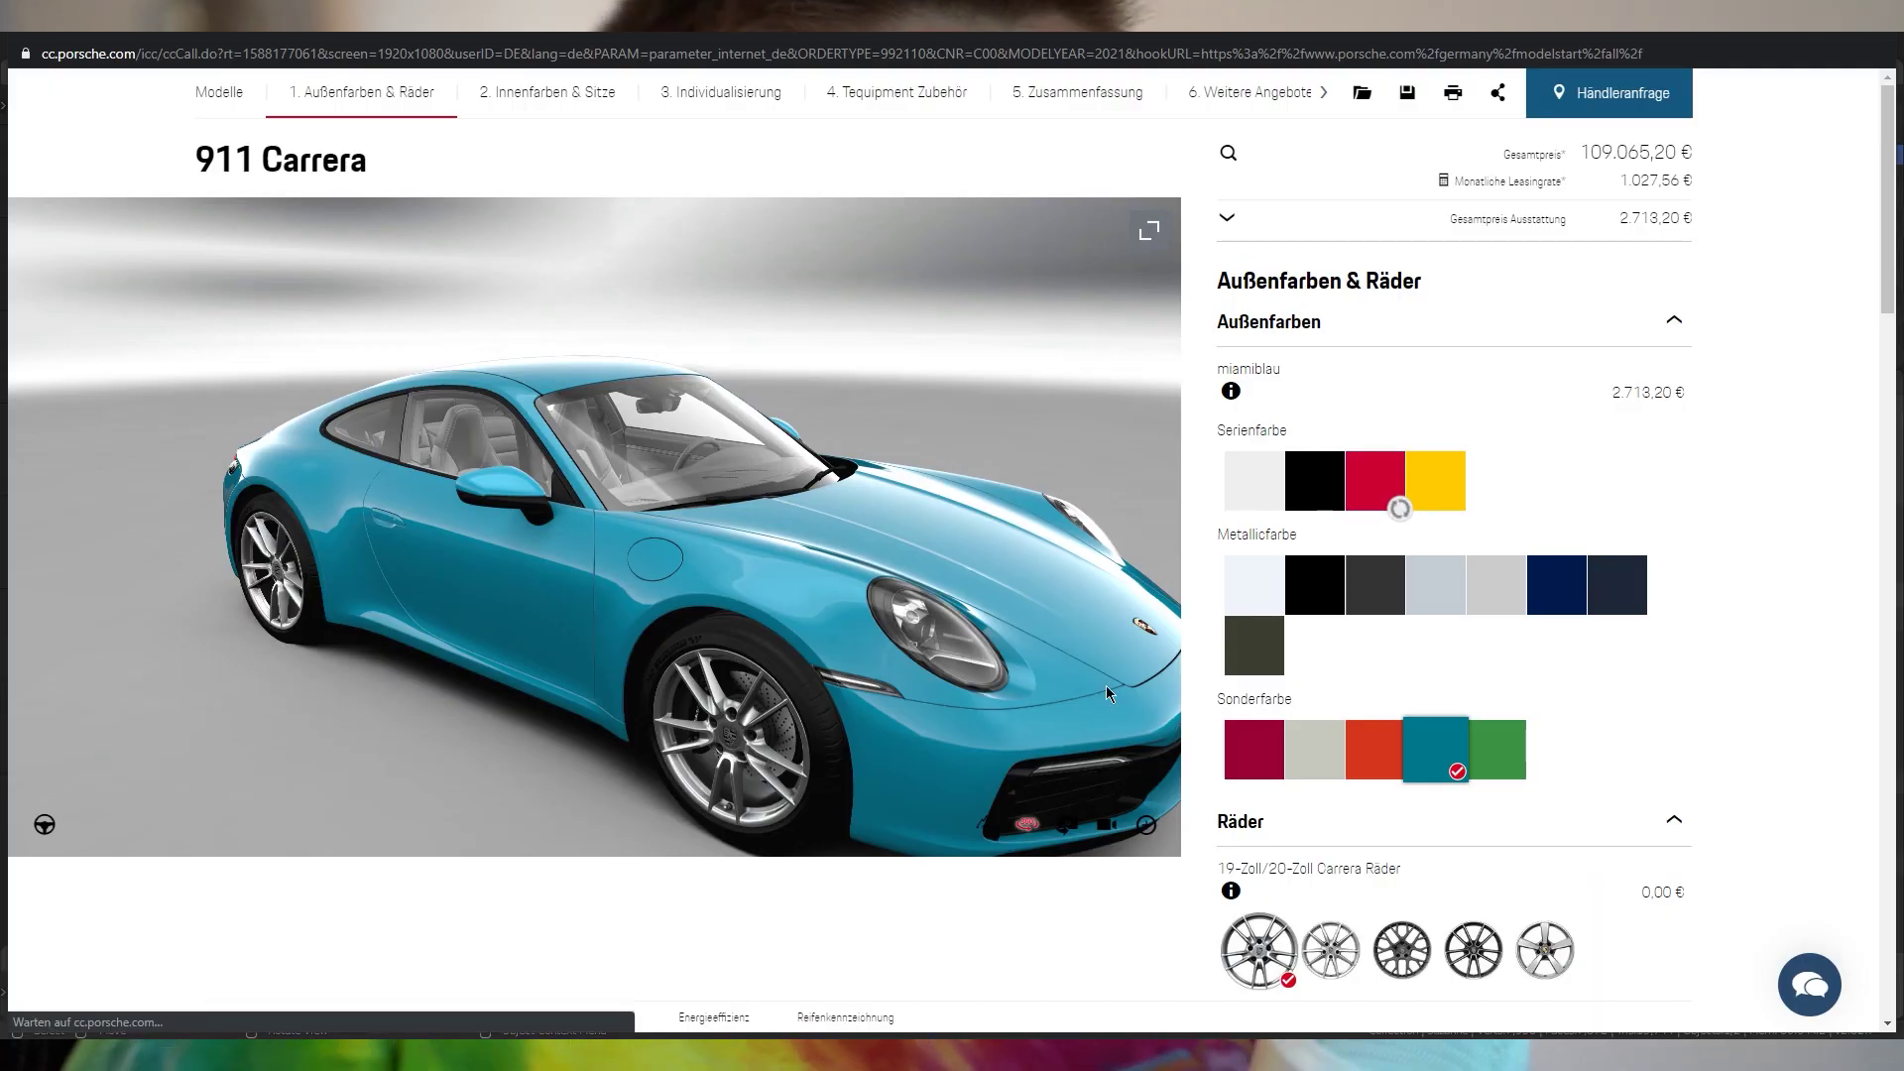
pyautogui.moveTo(1106, 686); pyautogui.dragTo(344, 668)
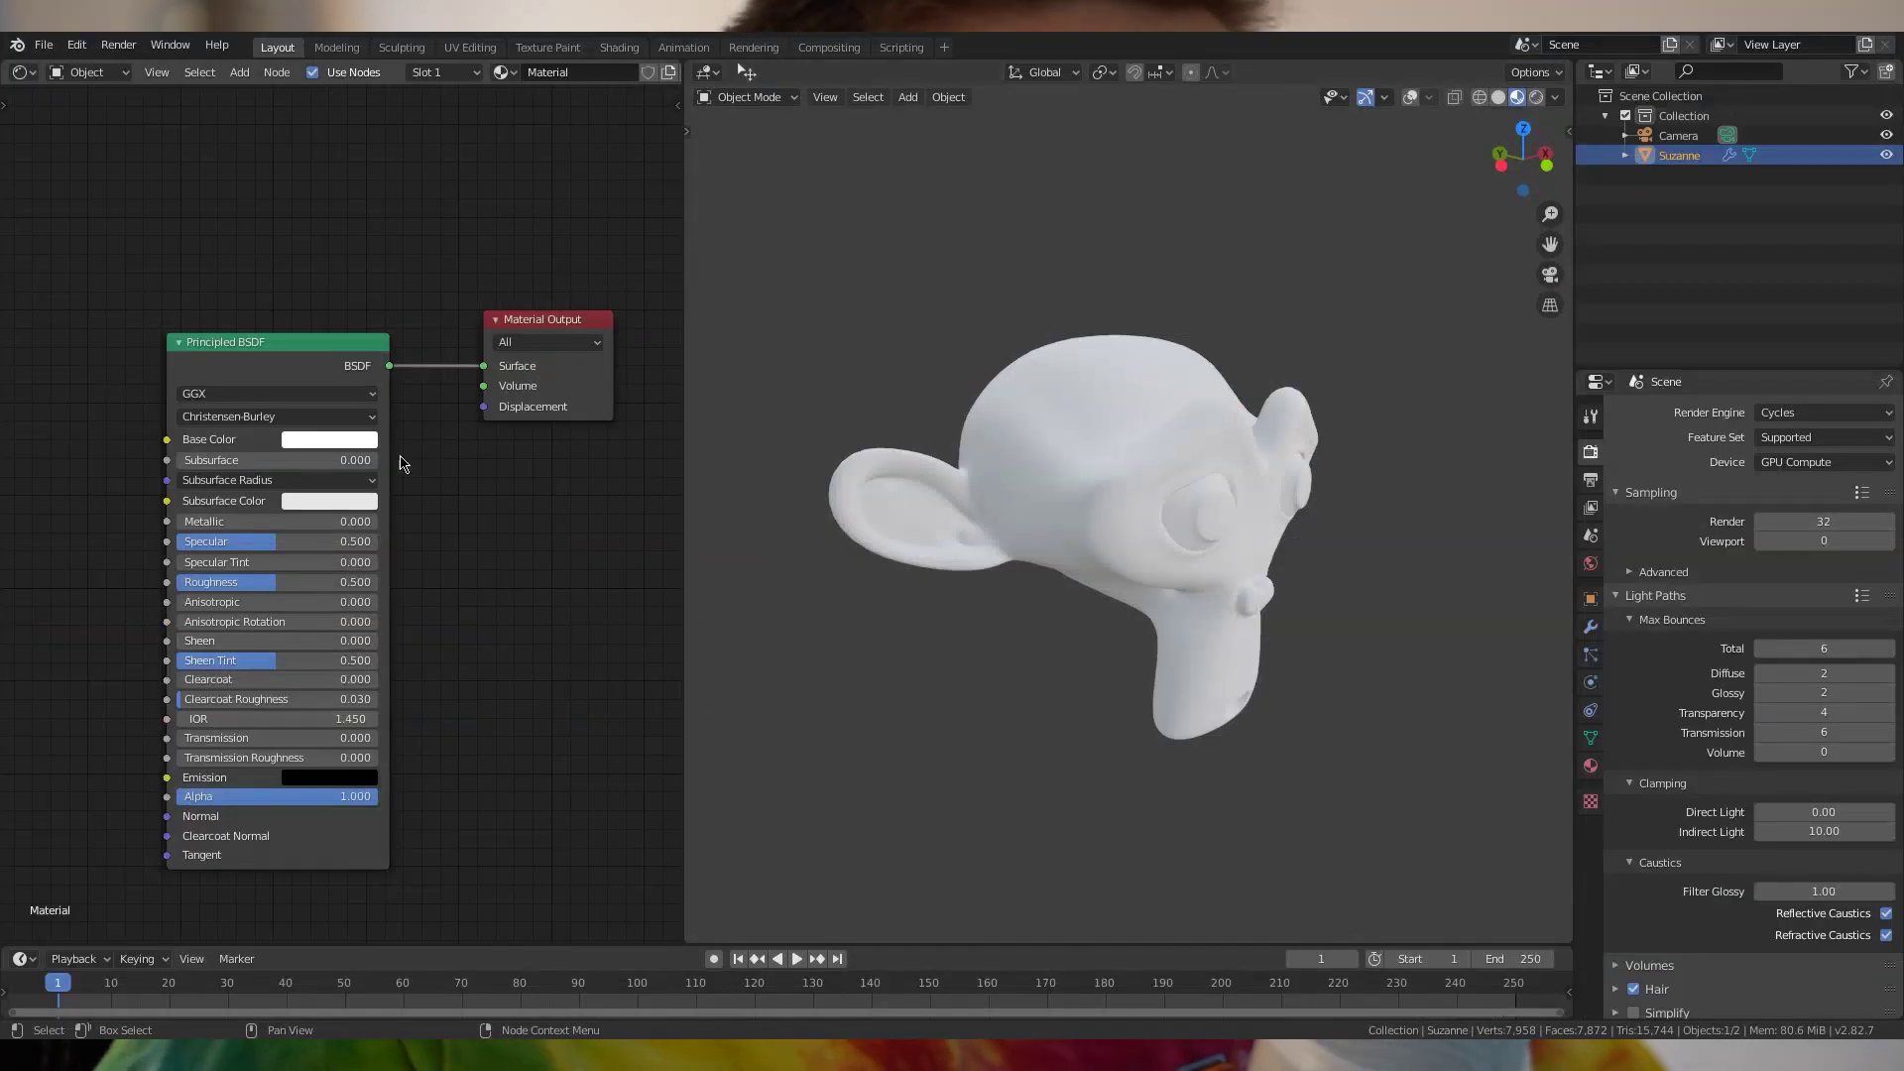
# Switch to Blender and set the monkey material's Base Color to a fully saturated red and its Roughness to 0
pyautogui.moveTo(400, 456); pyautogui.dragTo(447, 441, button='middle')
pyautogui.moveTo(1215, 452); pyautogui.dragTo(1172, 449, button='middle')
pyautogui.scroll(1, 334, 496)
pyautogui.click(378, 418)
pyautogui.moveTo(420, 255); pyautogui.dragTo(423, 248)
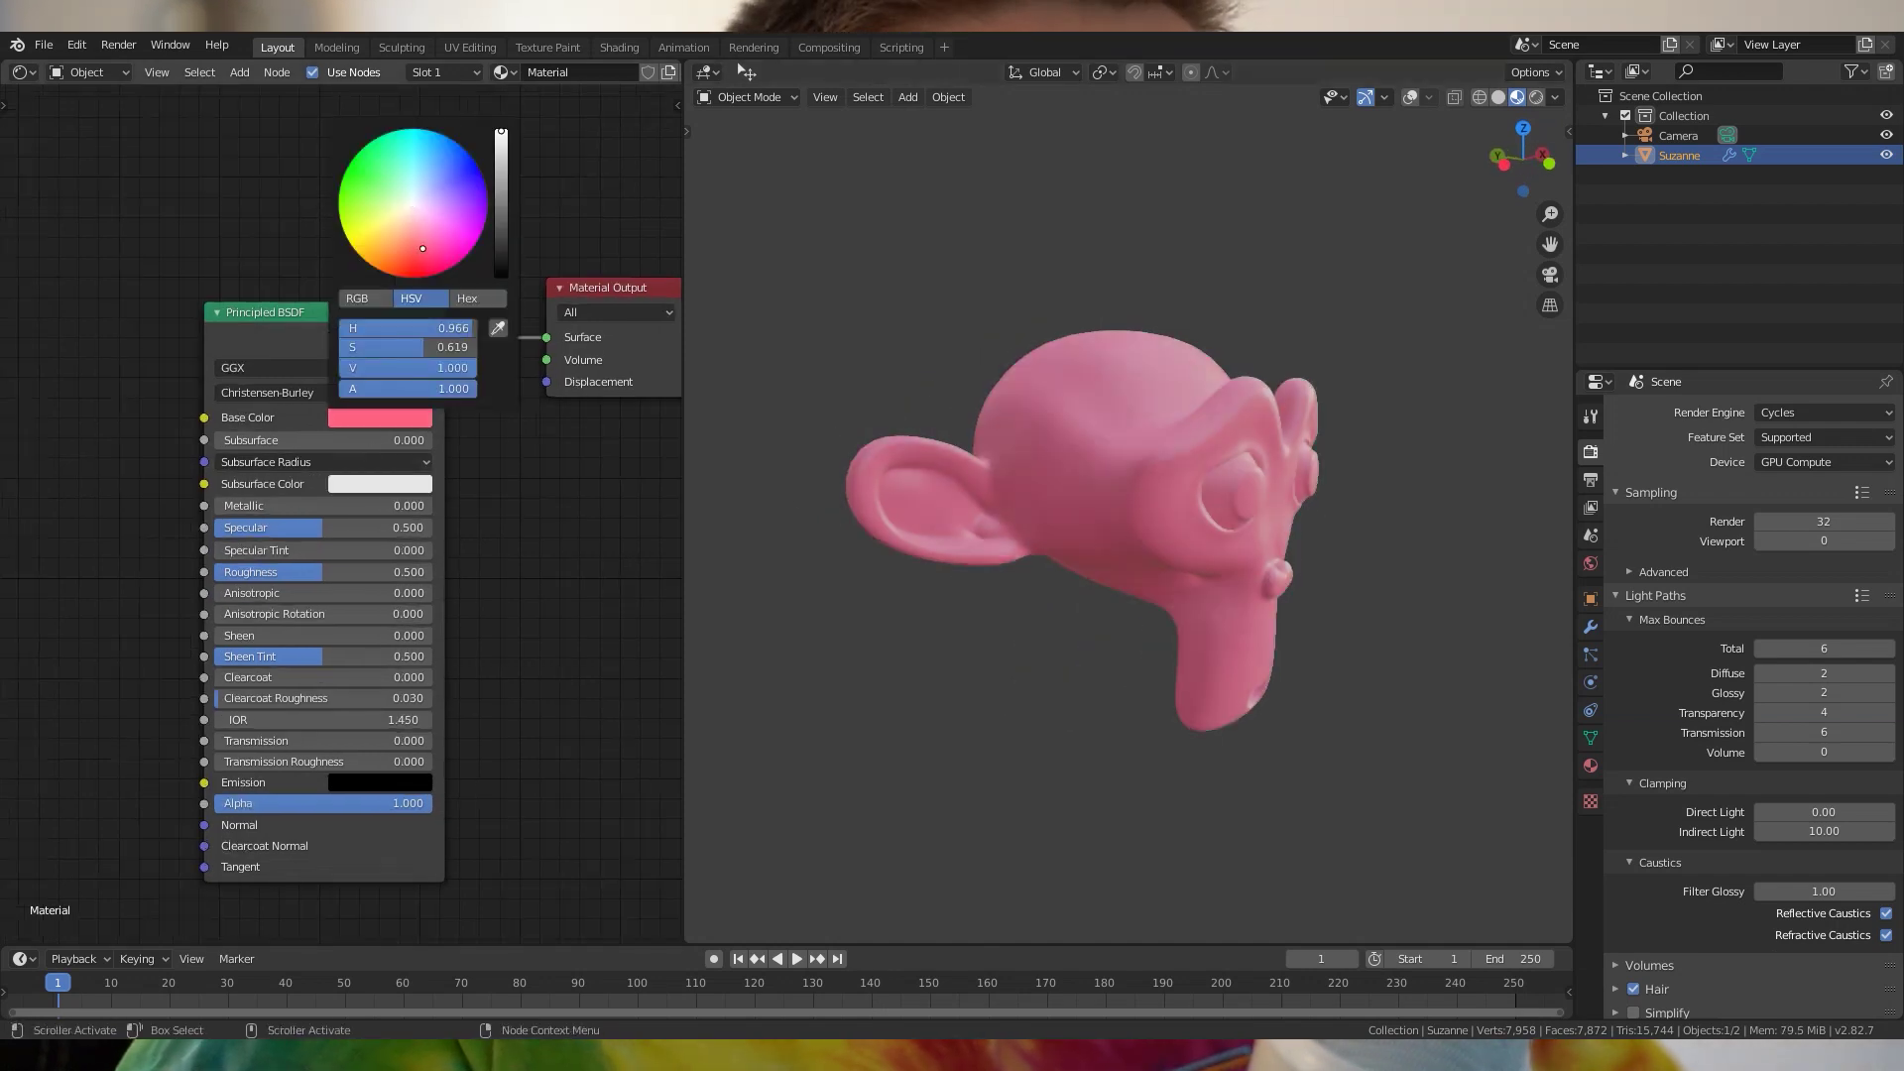
pyautogui.click(415, 276)
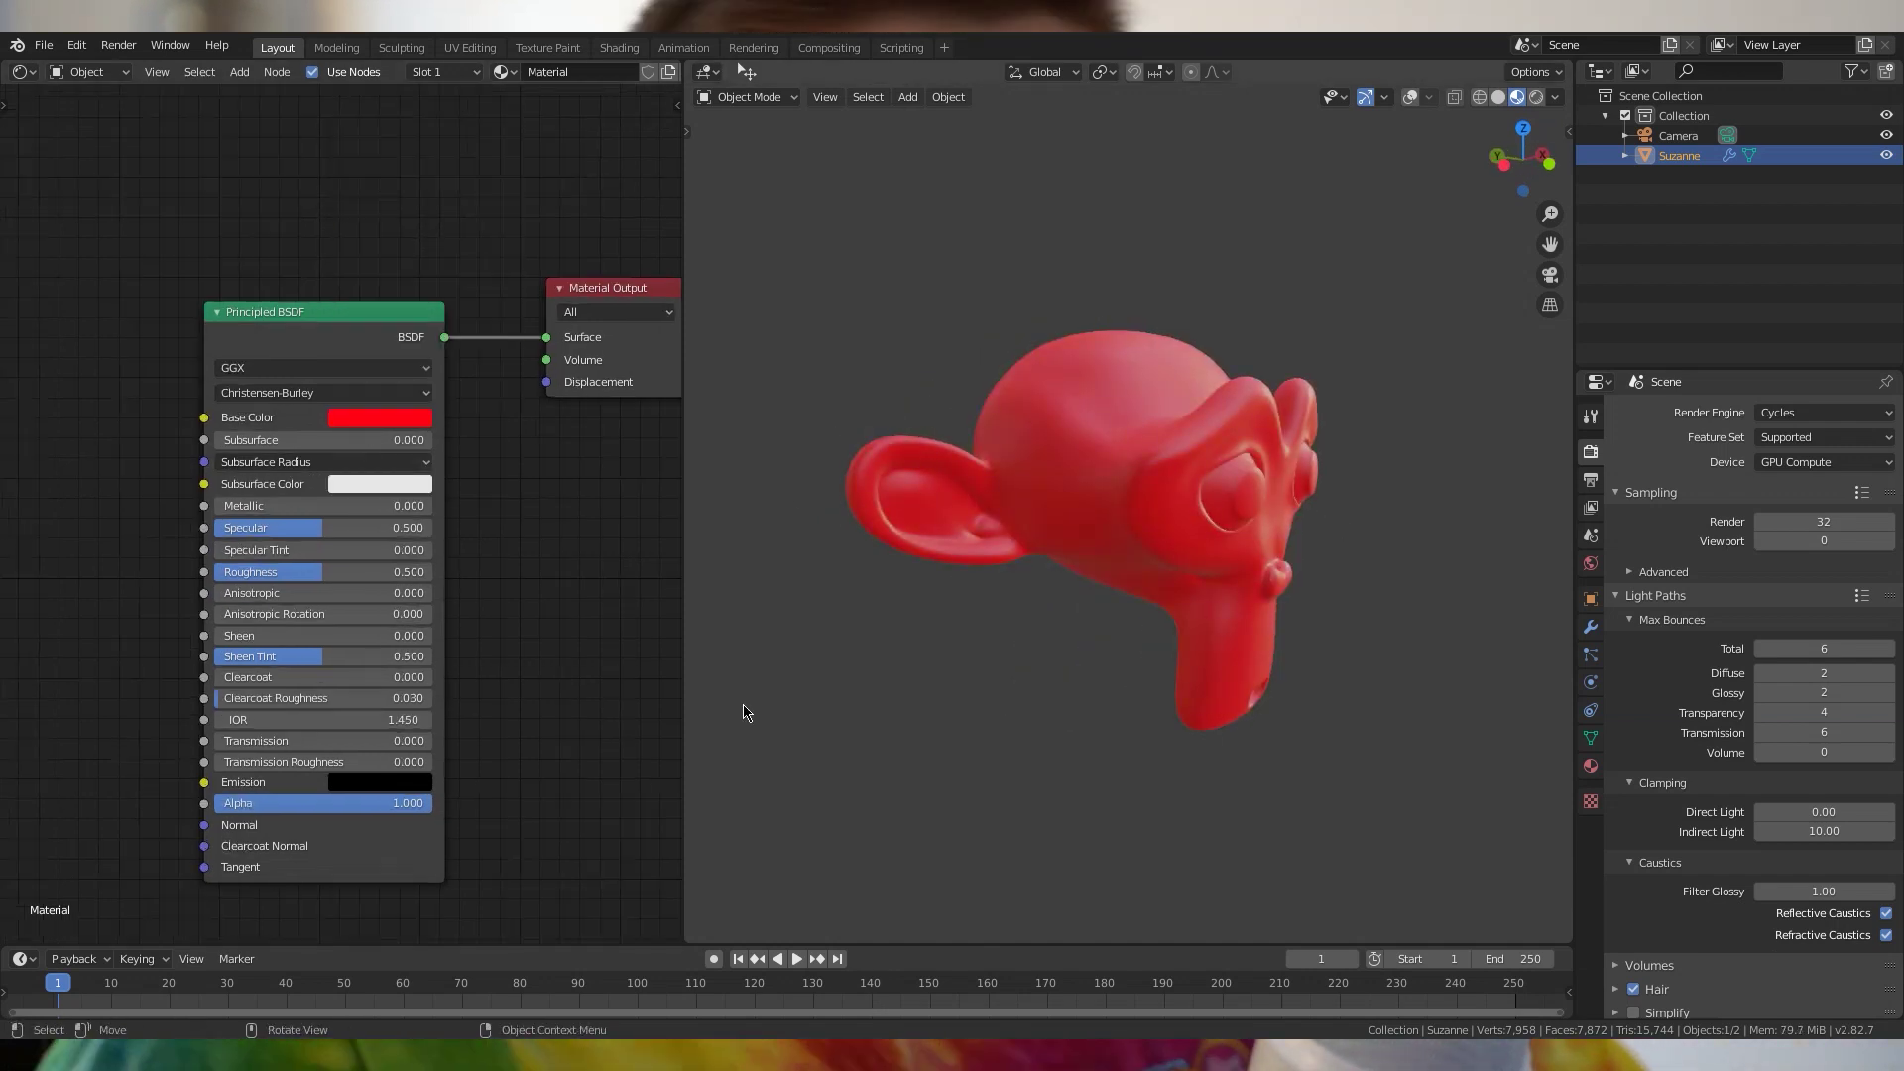
pyautogui.moveTo(331, 573); pyautogui.dragTo(215, 573)
pyautogui.moveTo(1014, 579); pyautogui.dragTo(1213, 516, button='middle')
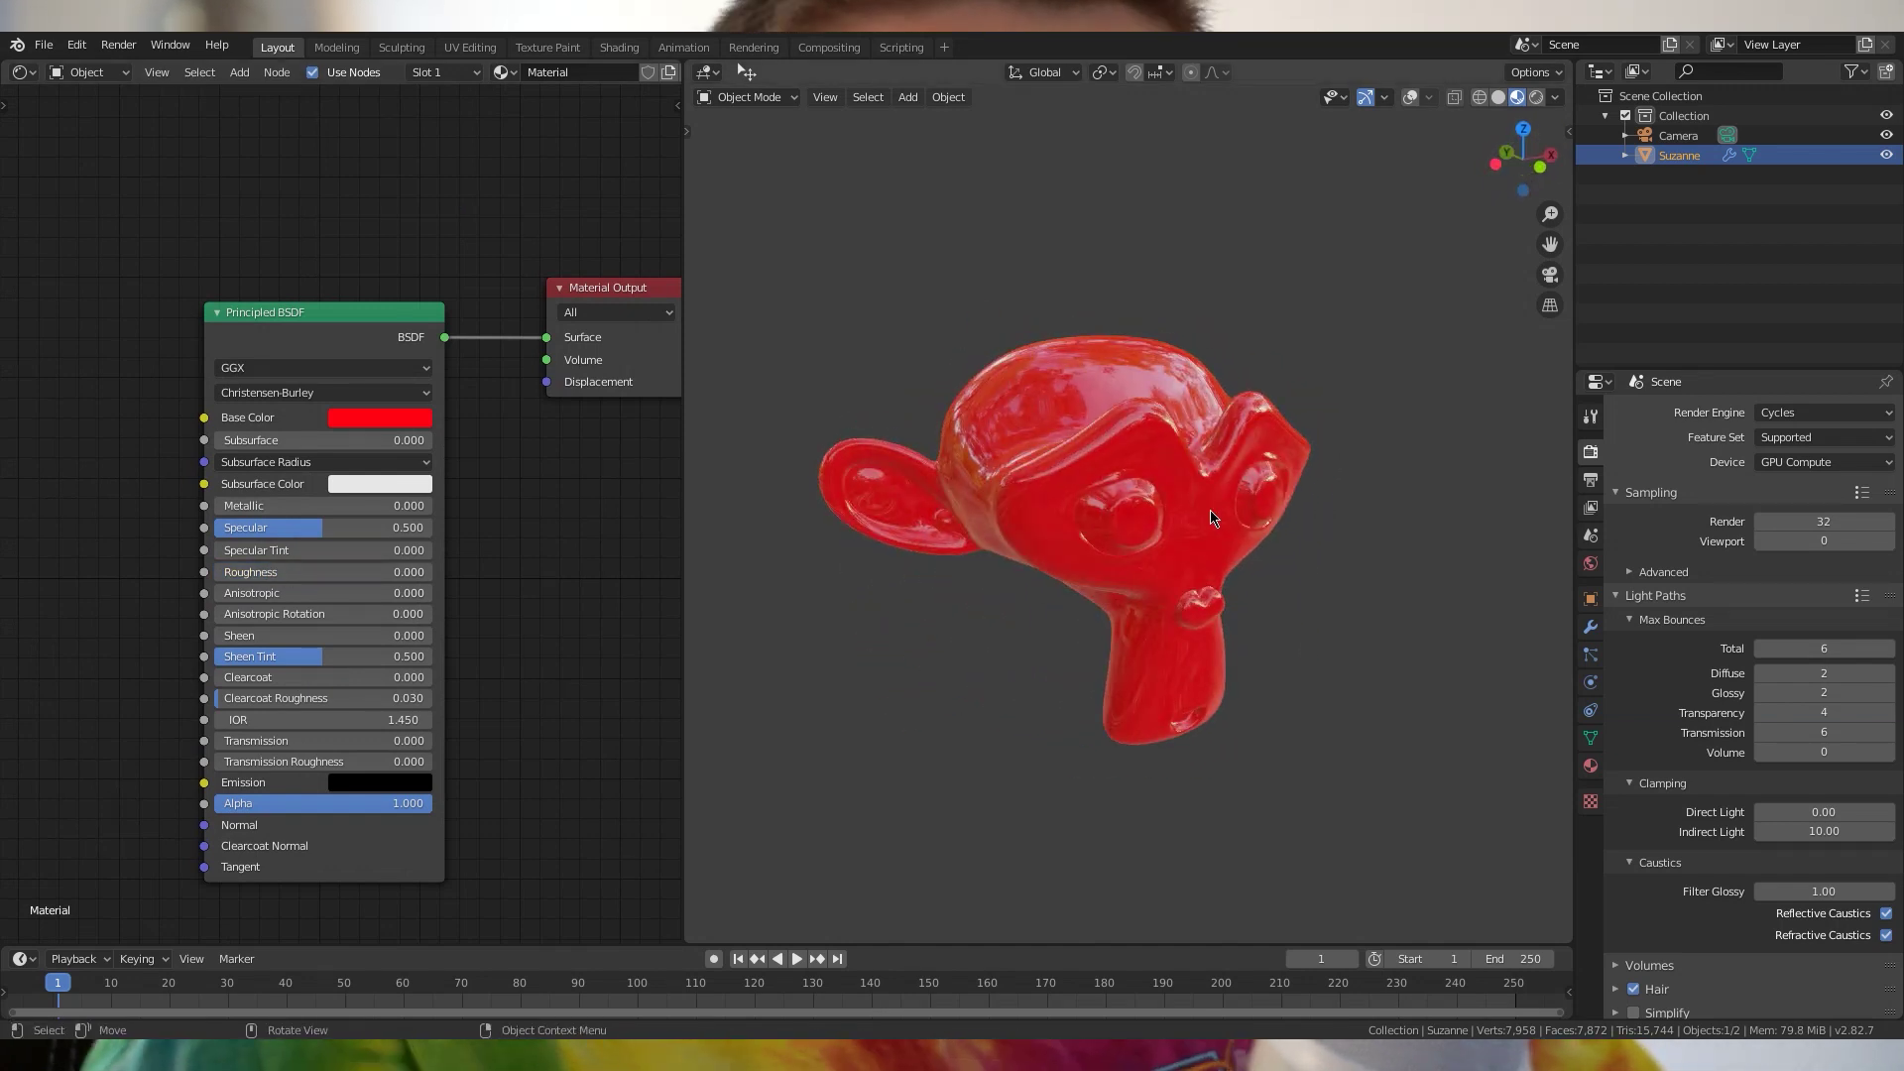
# Check the yellow car in the Porsche configurator, switch back to Blender and change the material's Base Color to orange-yellow
pyautogui.hotkey('alt', 'Tab')
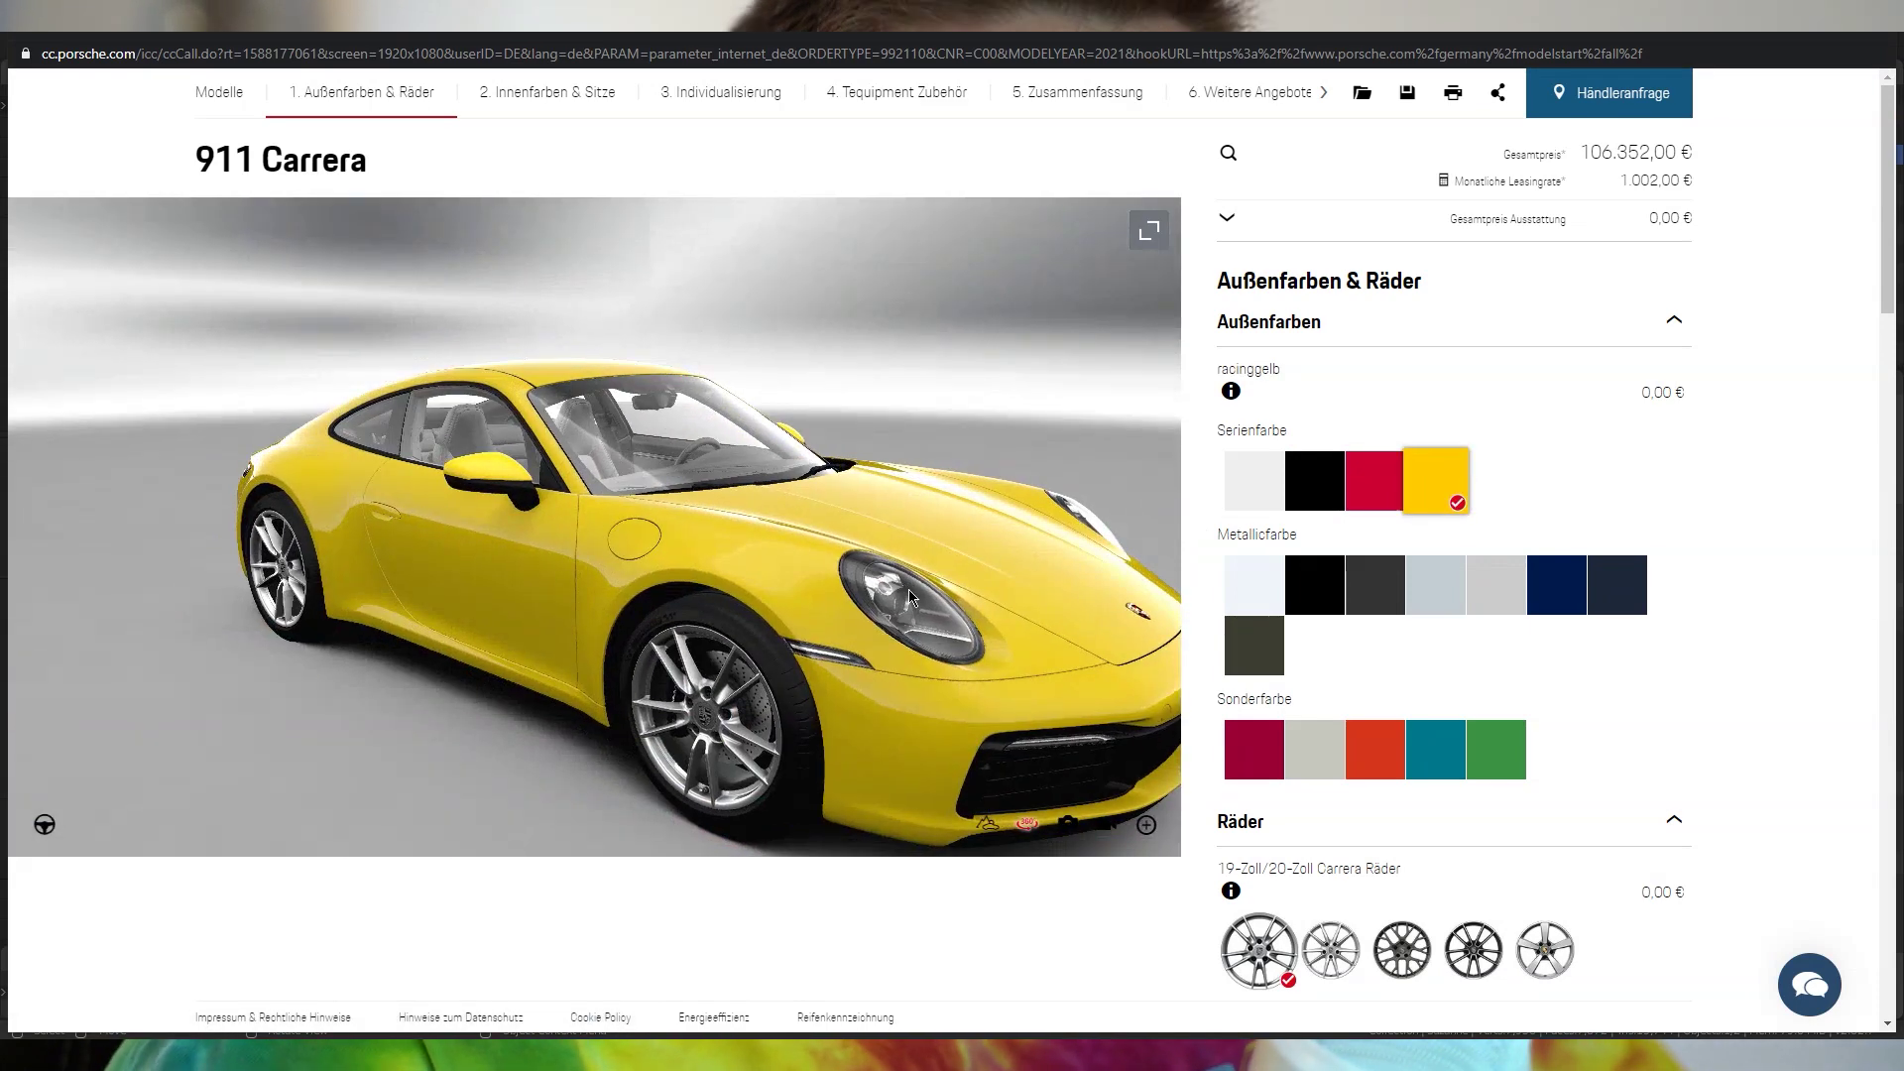
pyautogui.hotkey('alt', 'Tab')
pyautogui.click(384, 424)
pyautogui.moveTo(404, 244); pyautogui.dragTo(366, 262)
pyautogui.click(367, 421)
pyautogui.moveTo(951, 358); pyautogui.dragTo(1078, 374, button='middle')
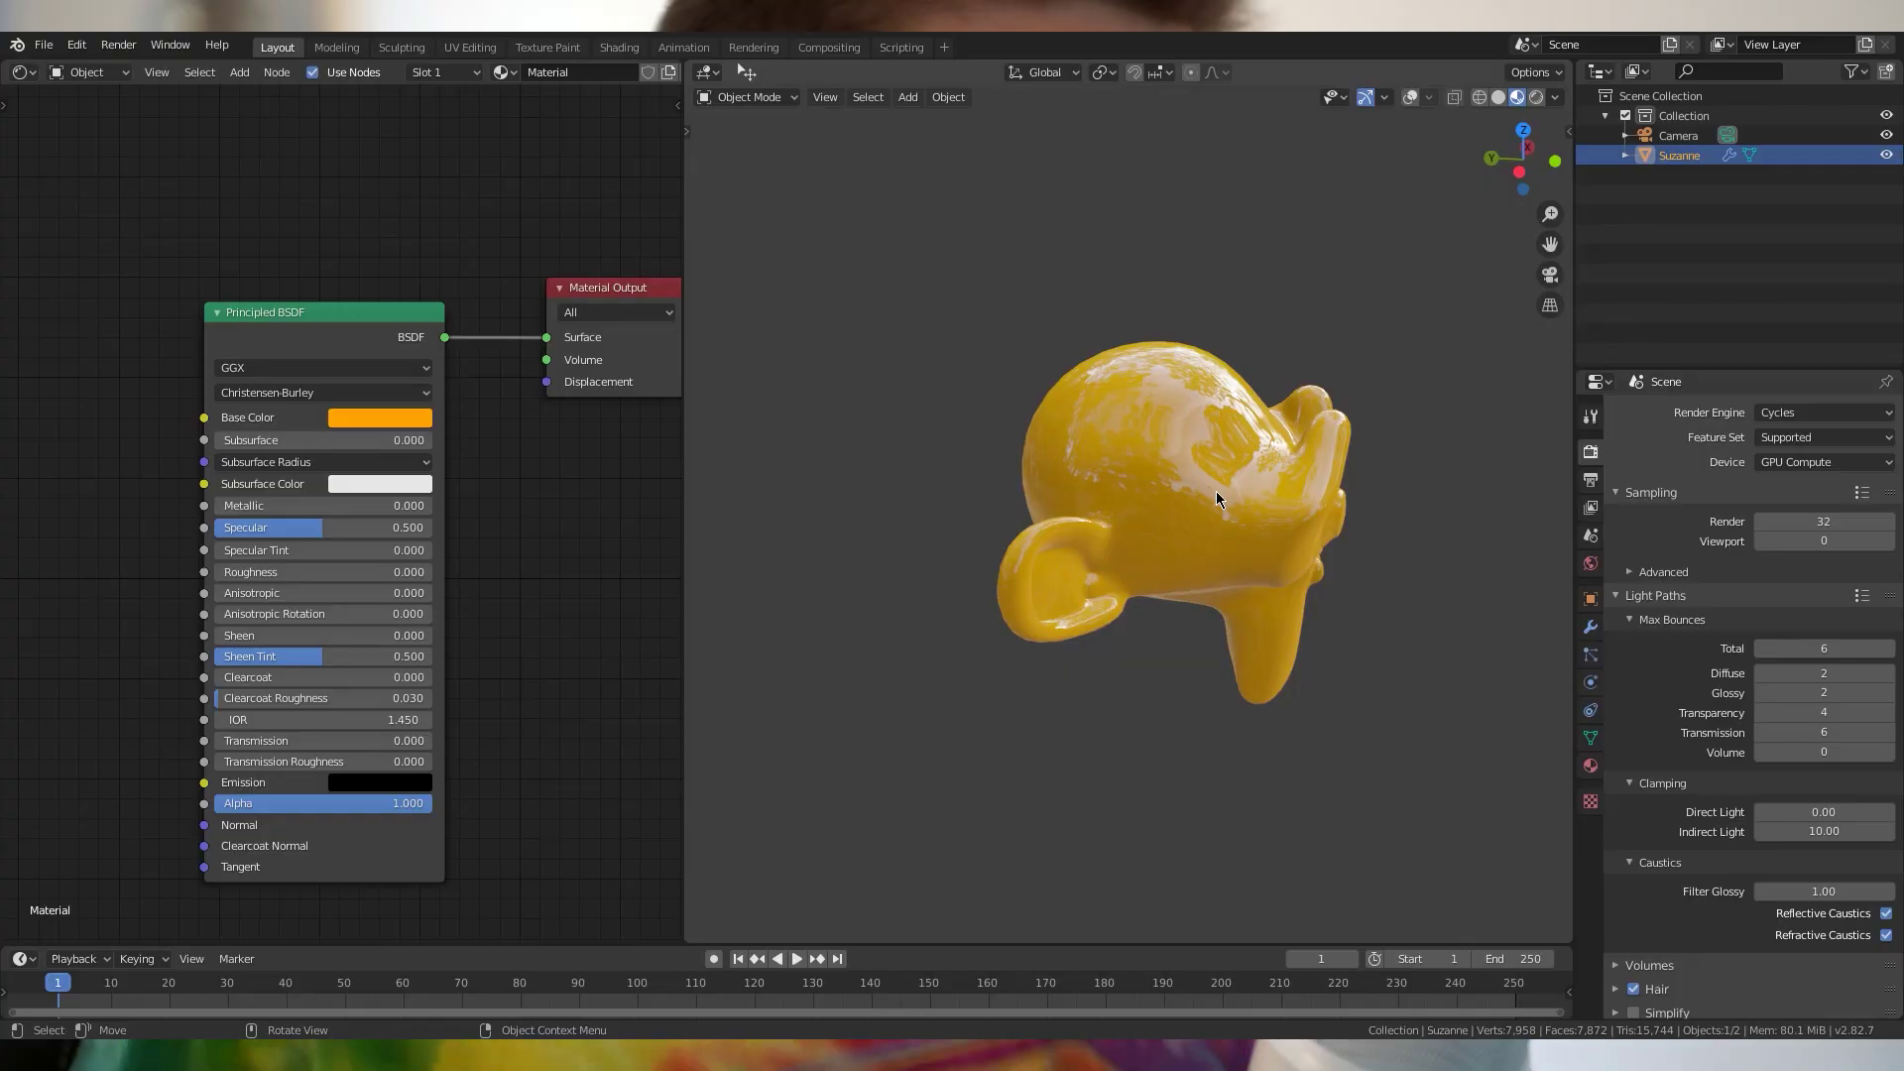
pyautogui.moveTo(1266, 377); pyautogui.dragTo(978, 468, button='middle')
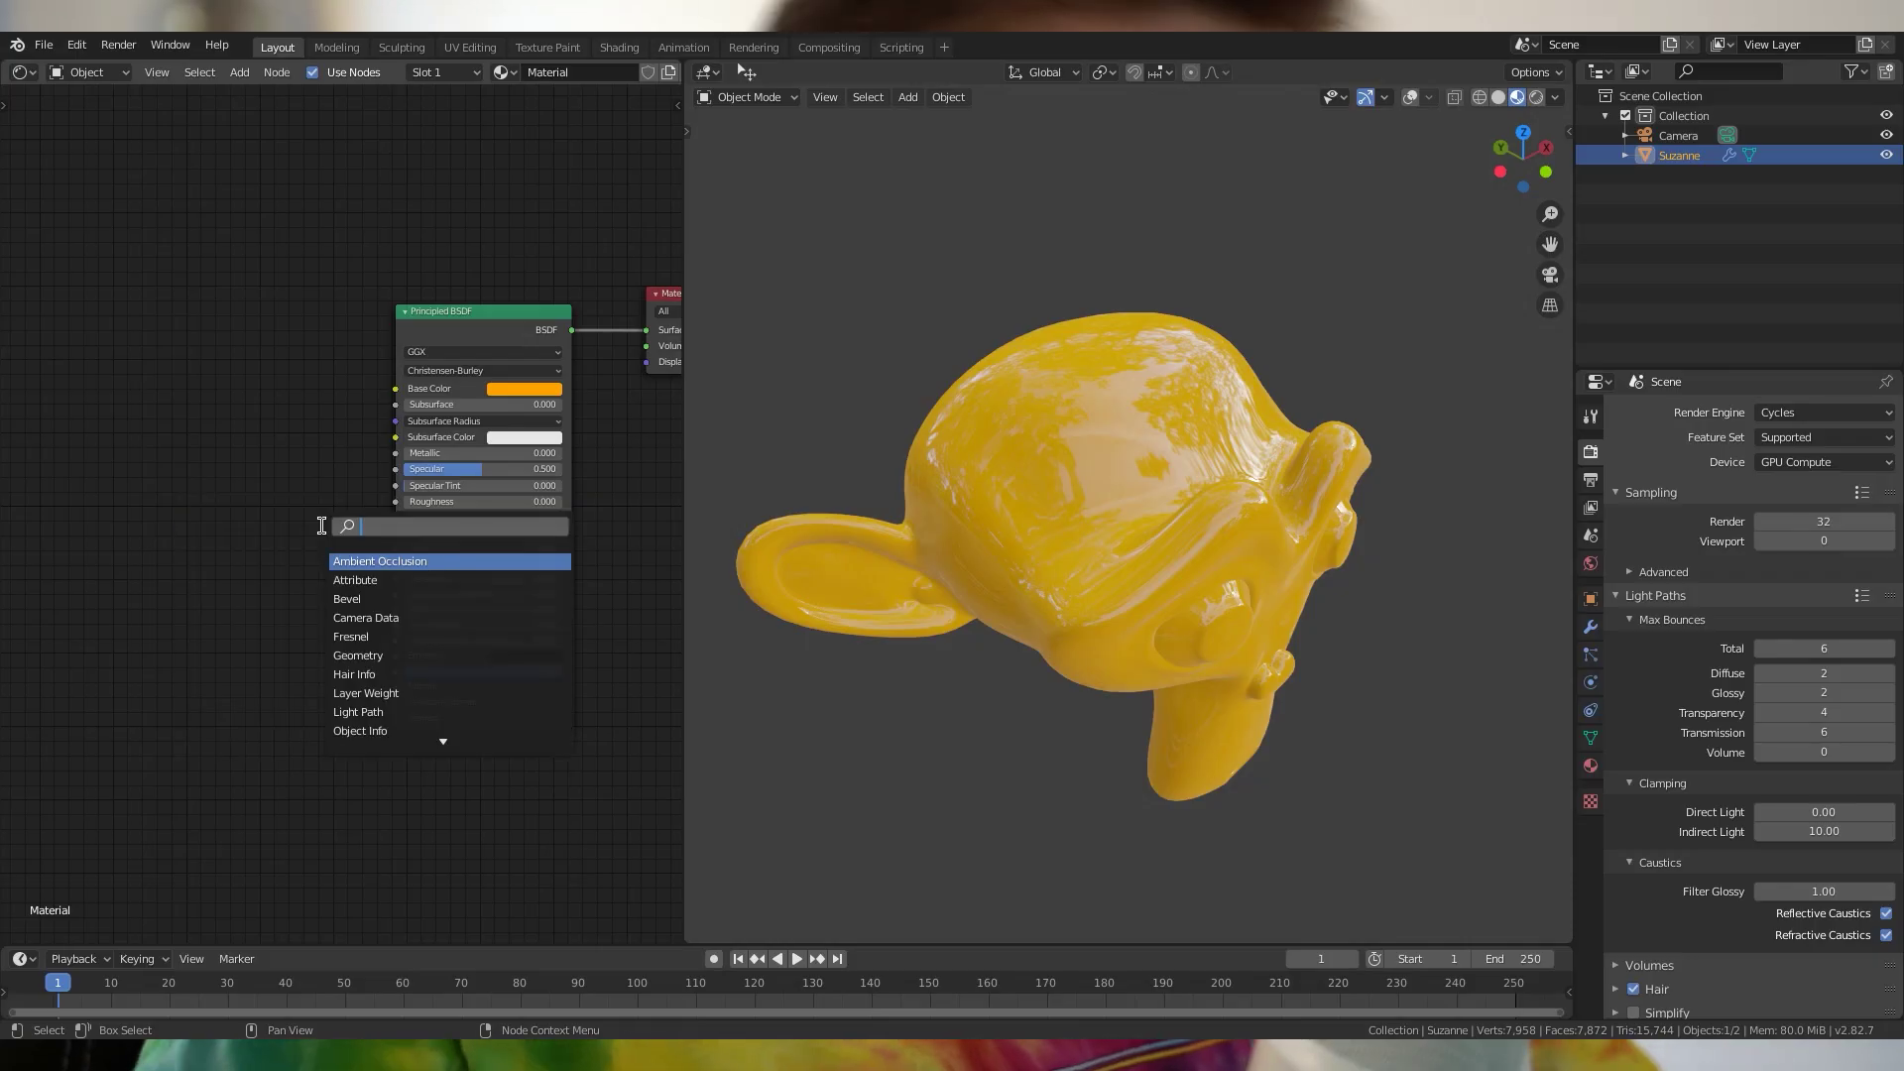
# Add a Noise Texture node before the Principled BSDF and connect it to the shader's Normal input
pyautogui.write('noi')
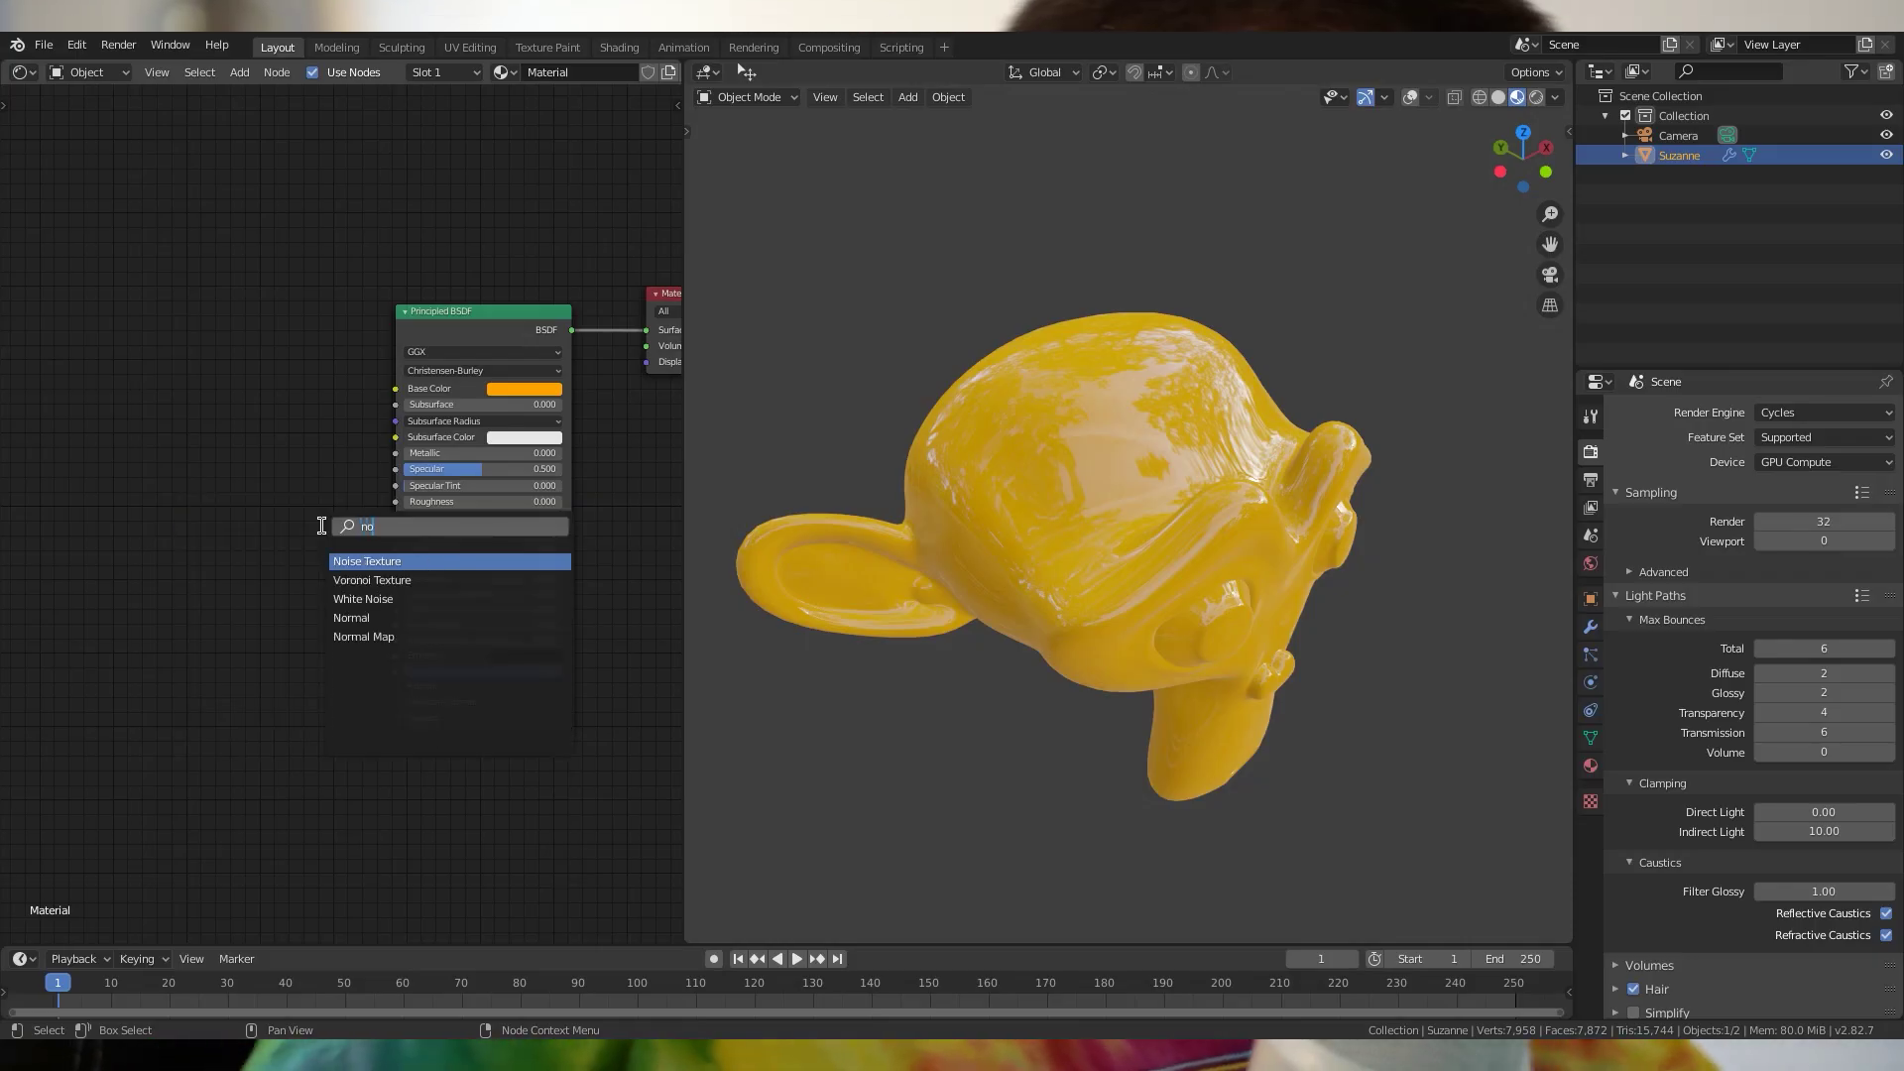
pyautogui.press('Return')
pyautogui.click(97, 593)
pyautogui.scroll(1, 196, 663)
pyautogui.scroll(1, 192, 654)
pyautogui.moveTo(167, 628); pyautogui.dragTo(192, 588, button='middle')
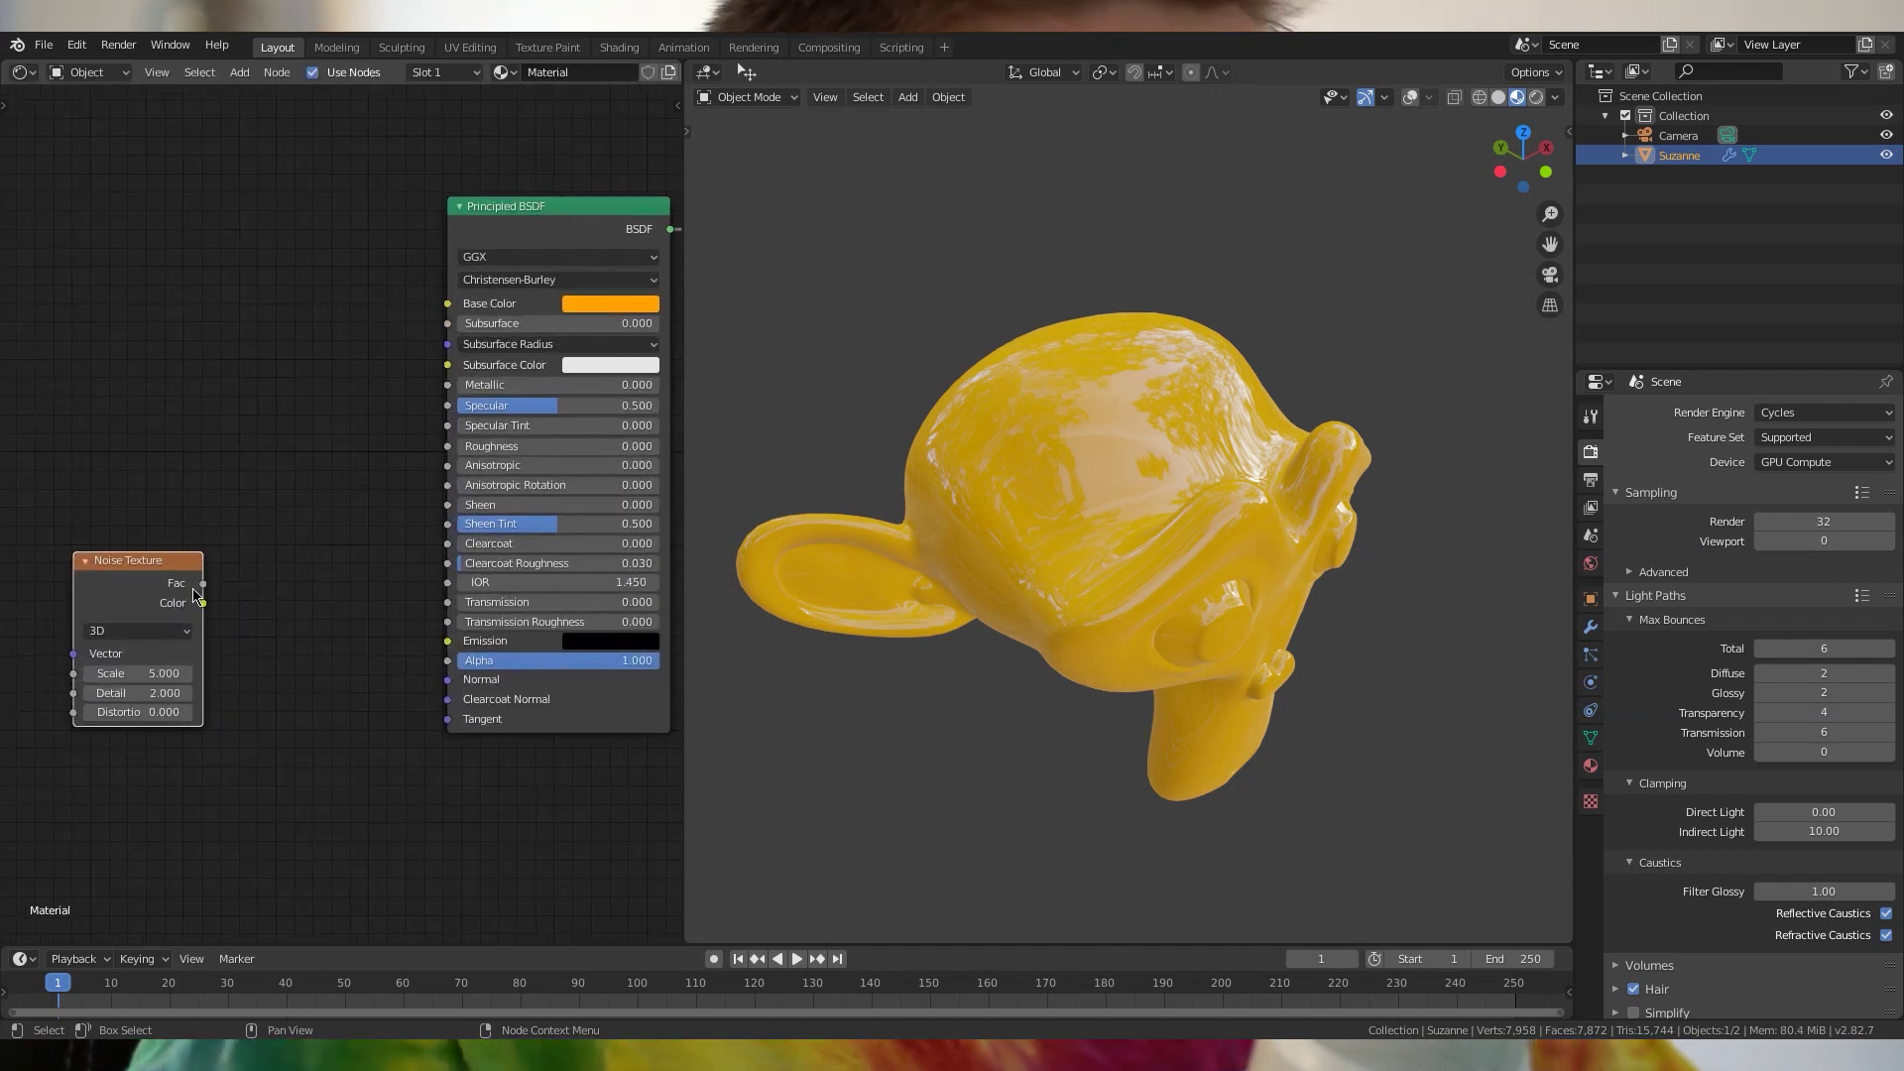
pyautogui.moveTo(452, 691); pyautogui.dragTo(449, 682)
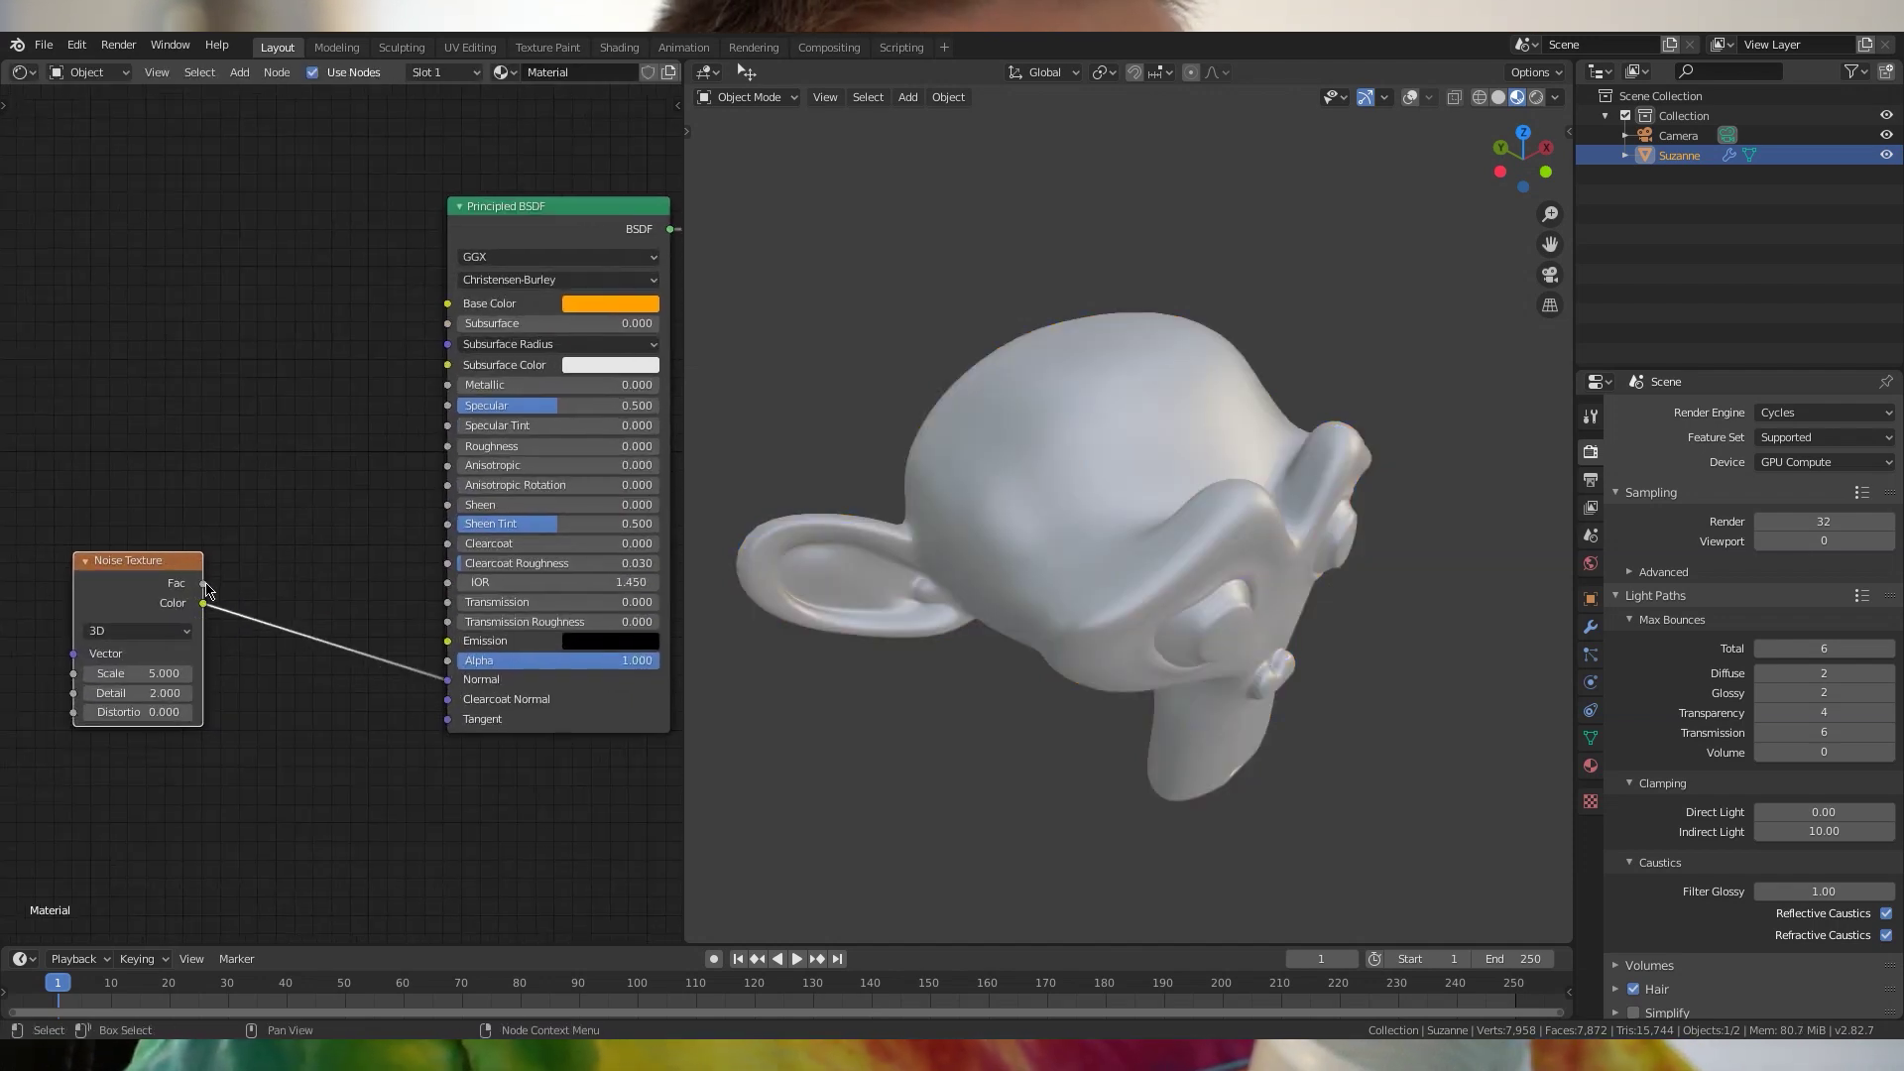
# Insert a Bump node on the link between the Noise Texture and the Principled BSDF's Normal input
pyautogui.hotkey('shift', 'a')
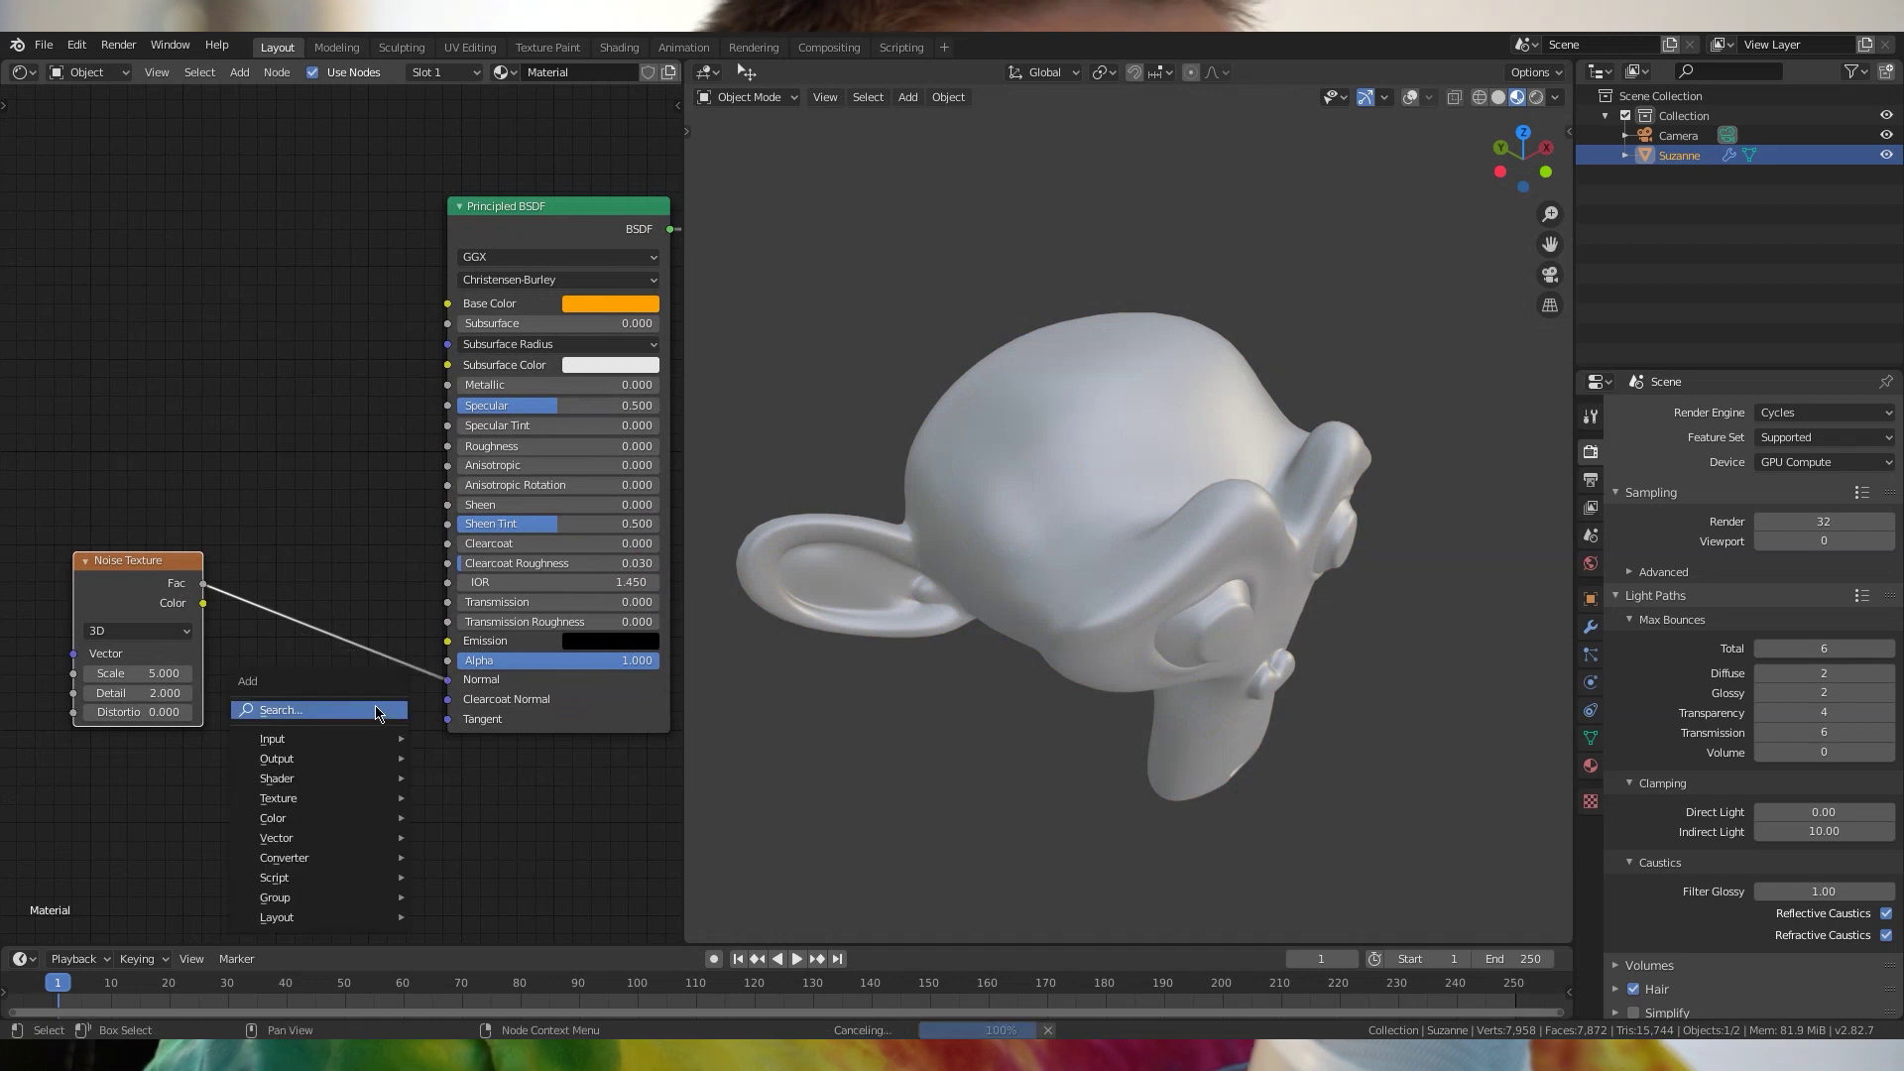
pyautogui.click(374, 708)
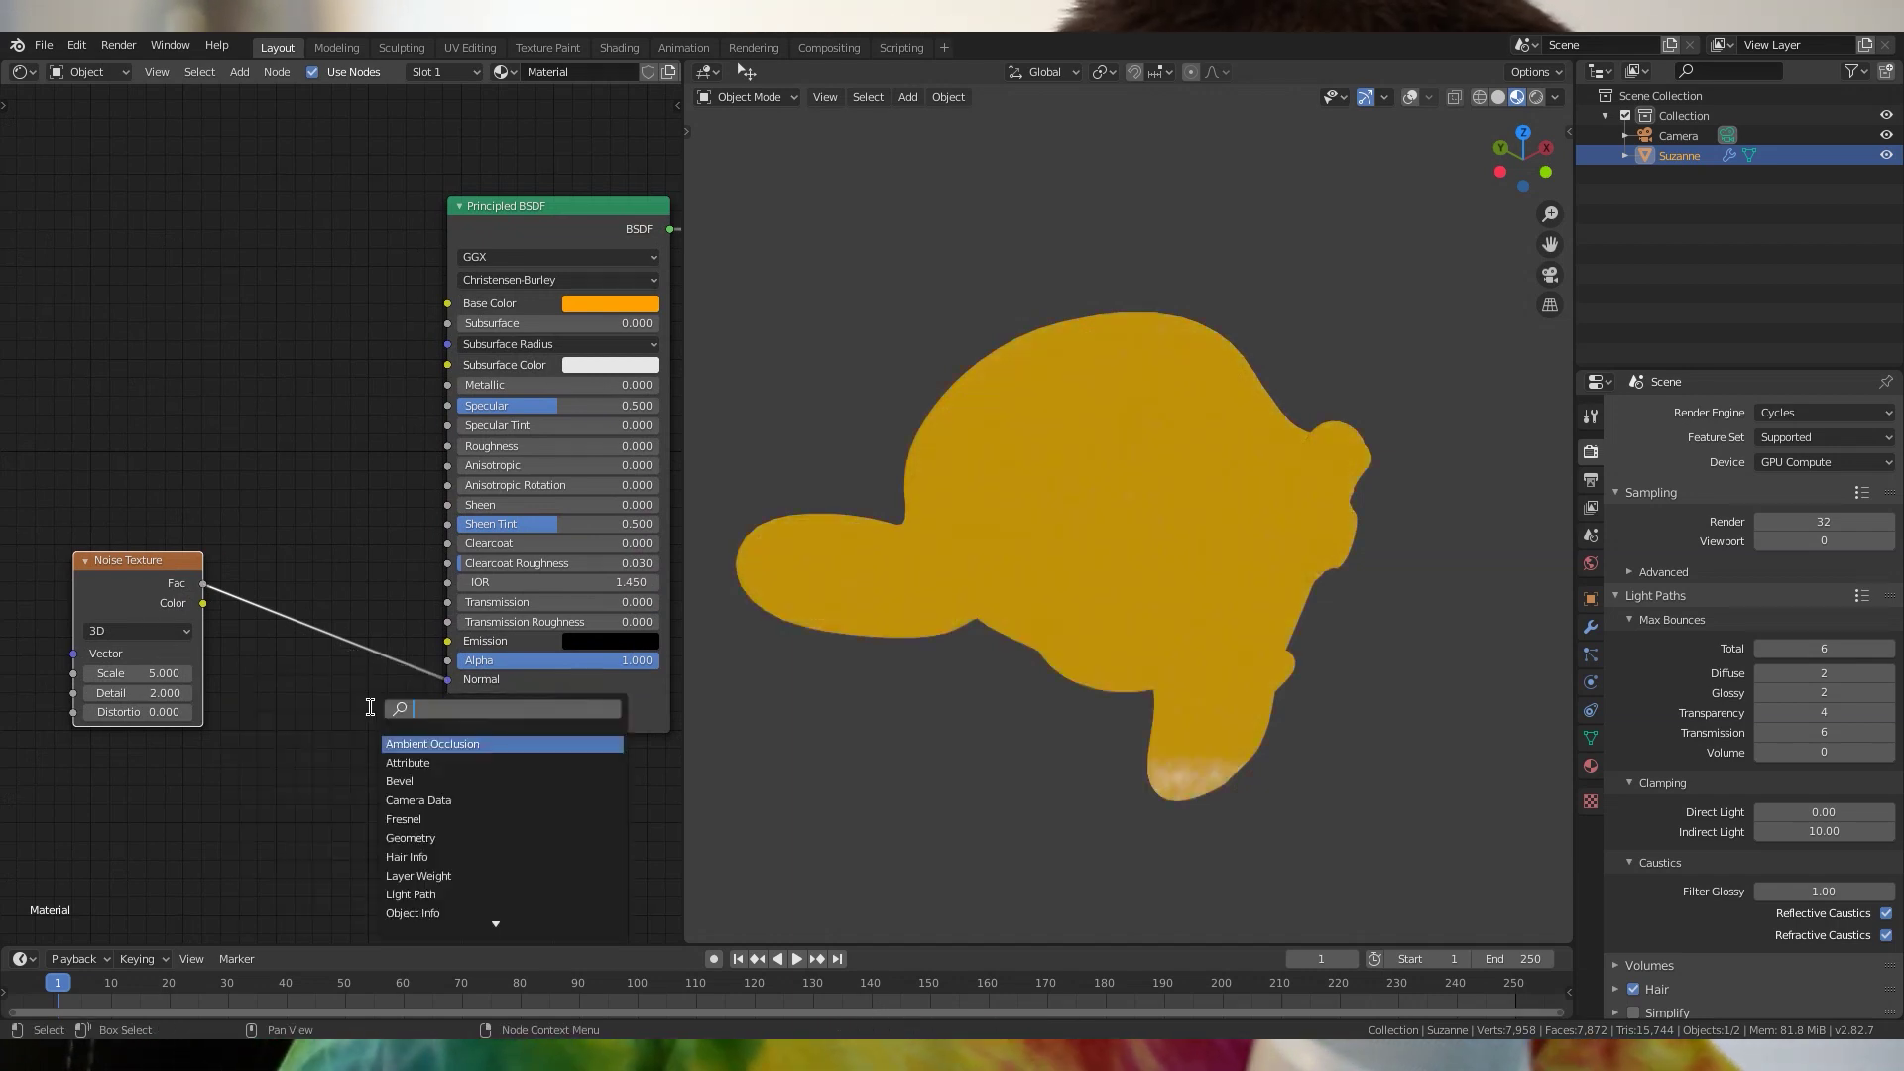
pyautogui.press('Return')
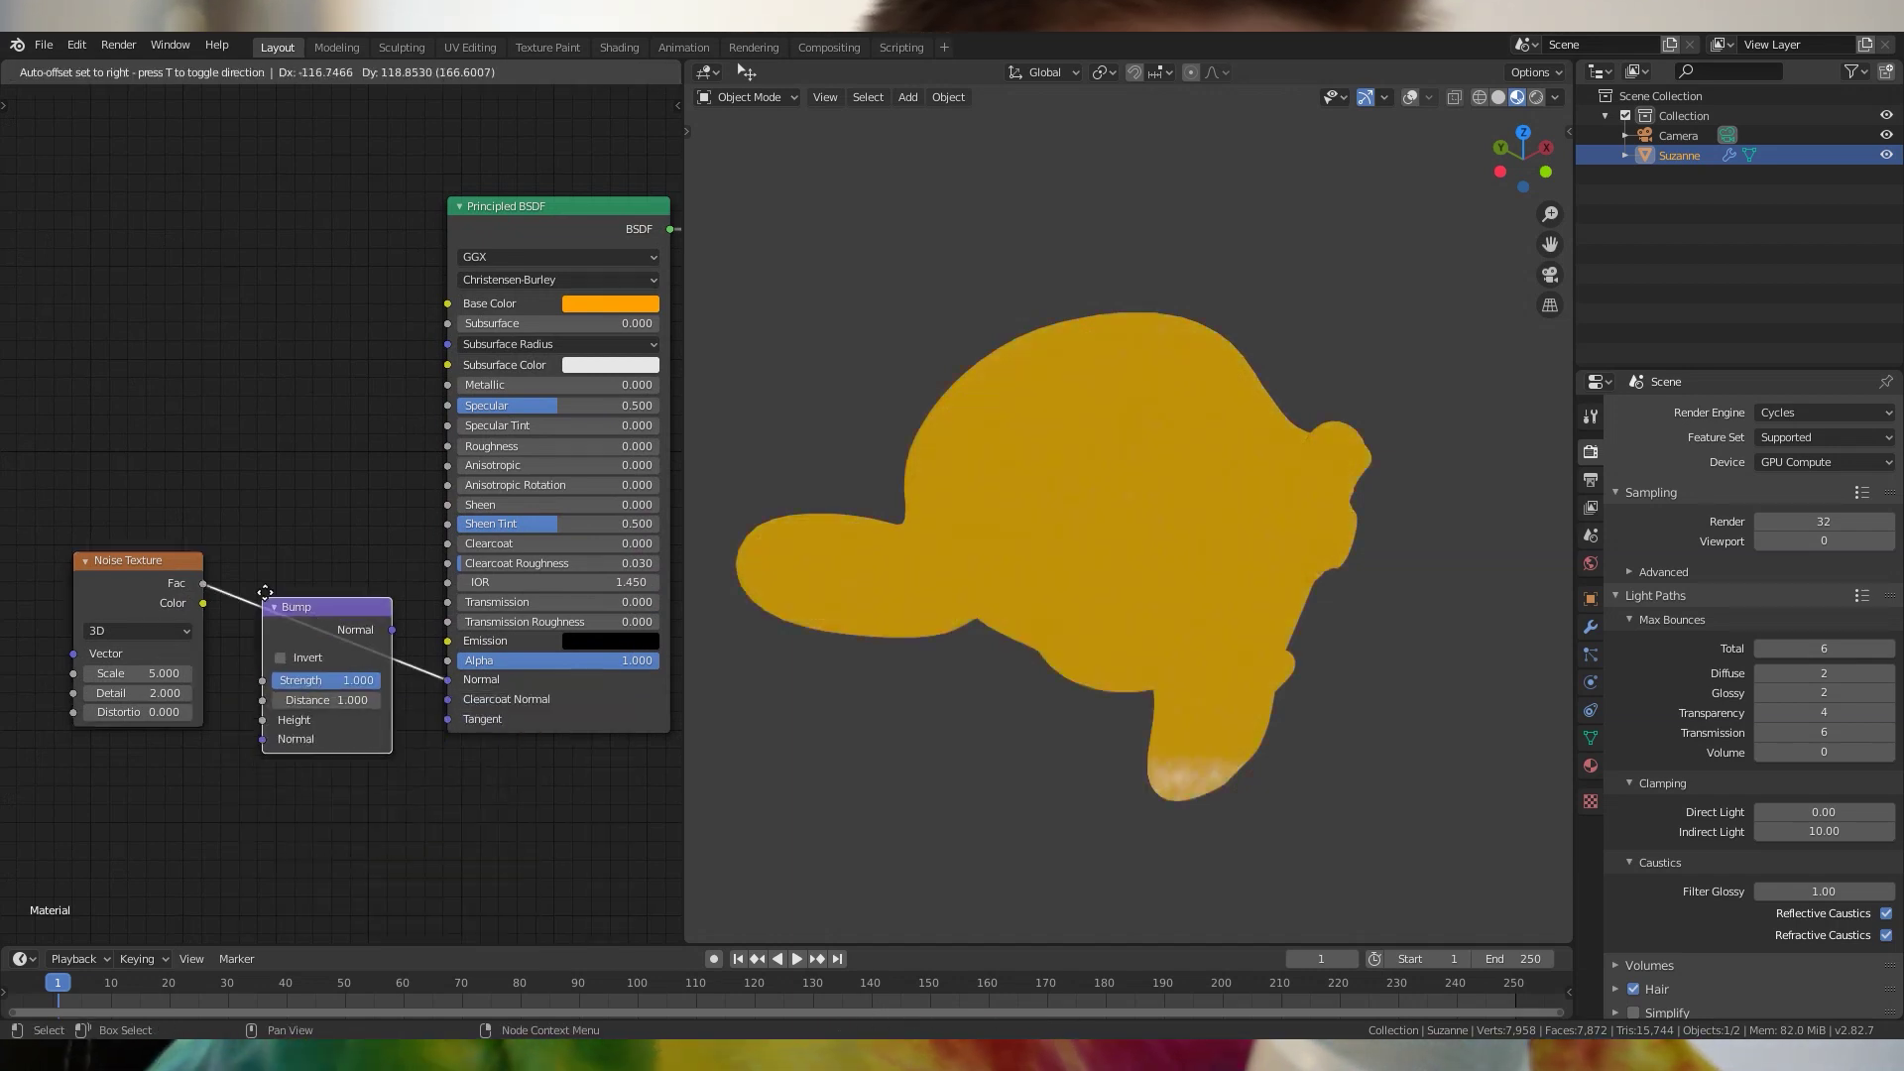
pyautogui.click(269, 589)
pyautogui.scroll(3, 345, 655)
pyautogui.moveTo(345, 655); pyautogui.dragTo(371, 616, button='middle')
# Set the Bump strength to 0.1 and the noise scale to 1000, and link the noise Fac to the Bump's Height
pyautogui.doubleClick(370, 623)
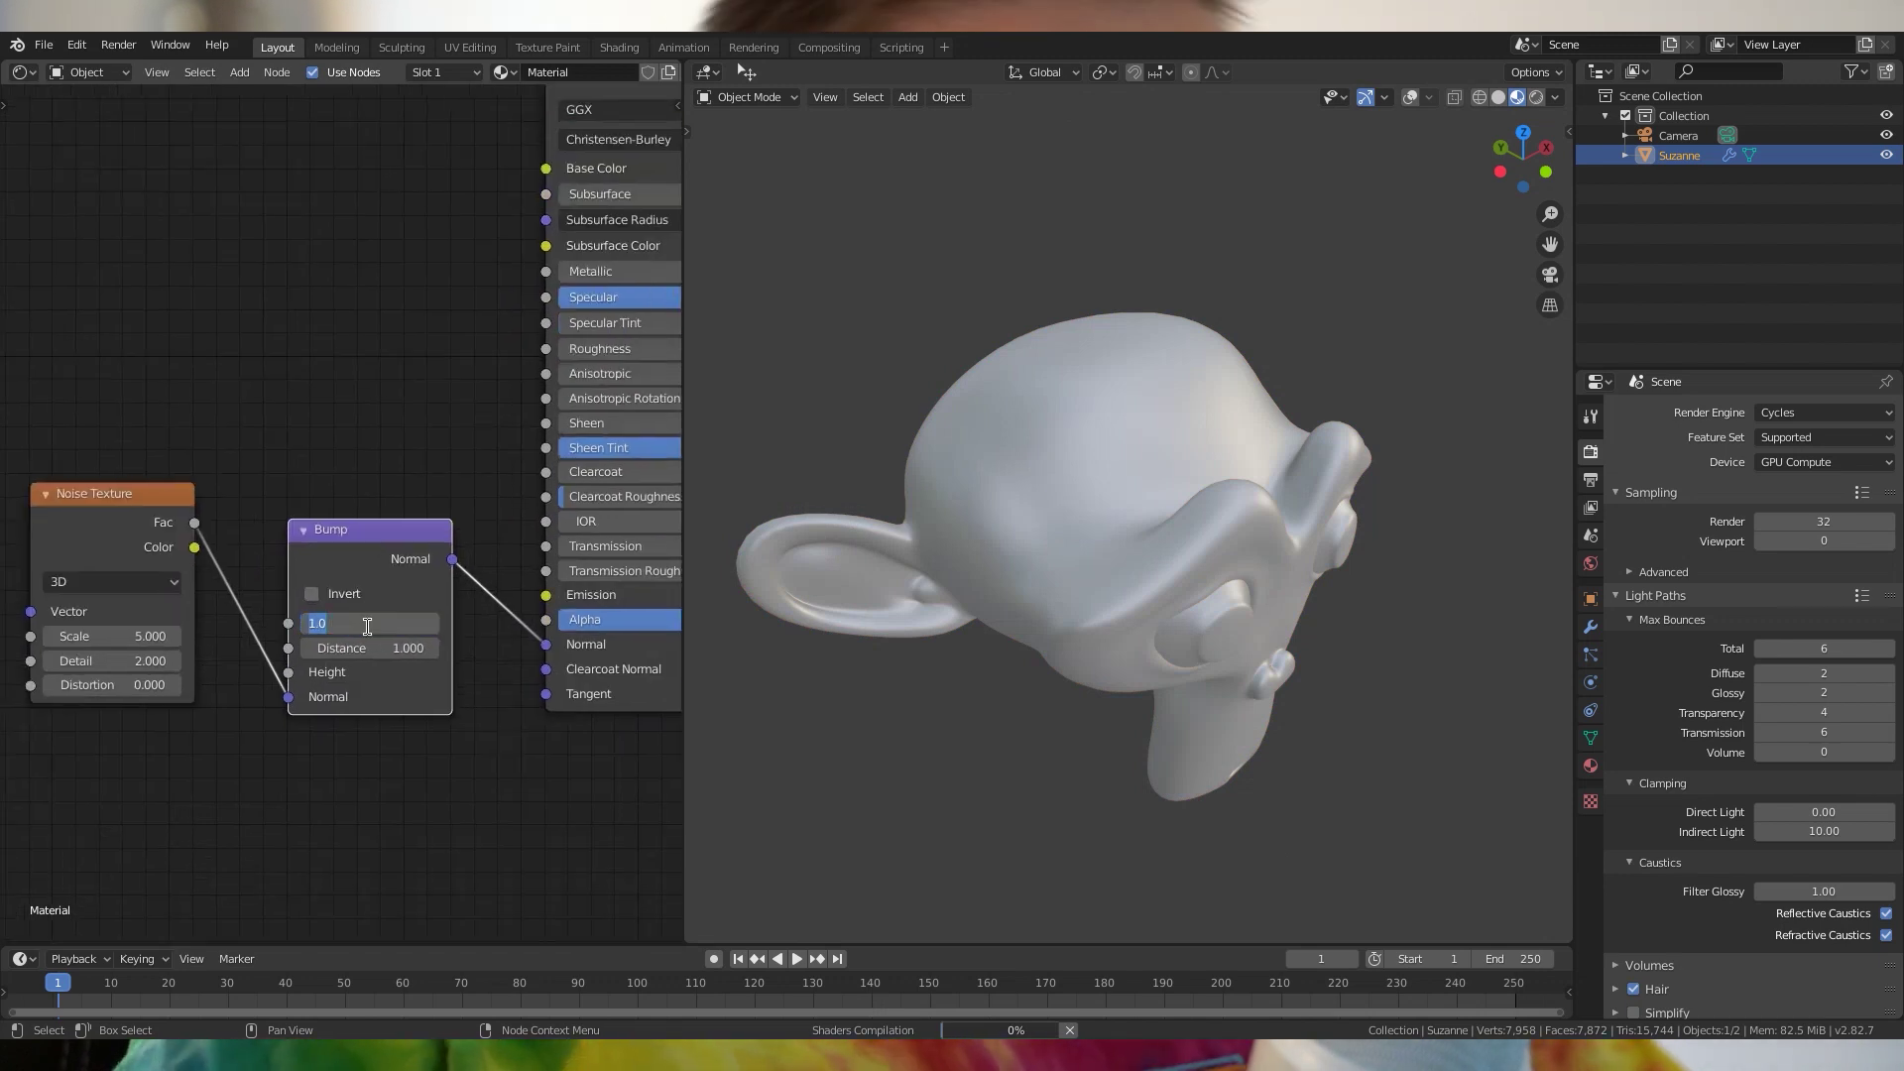
pyautogui.write('.1')
pyautogui.press('Return')
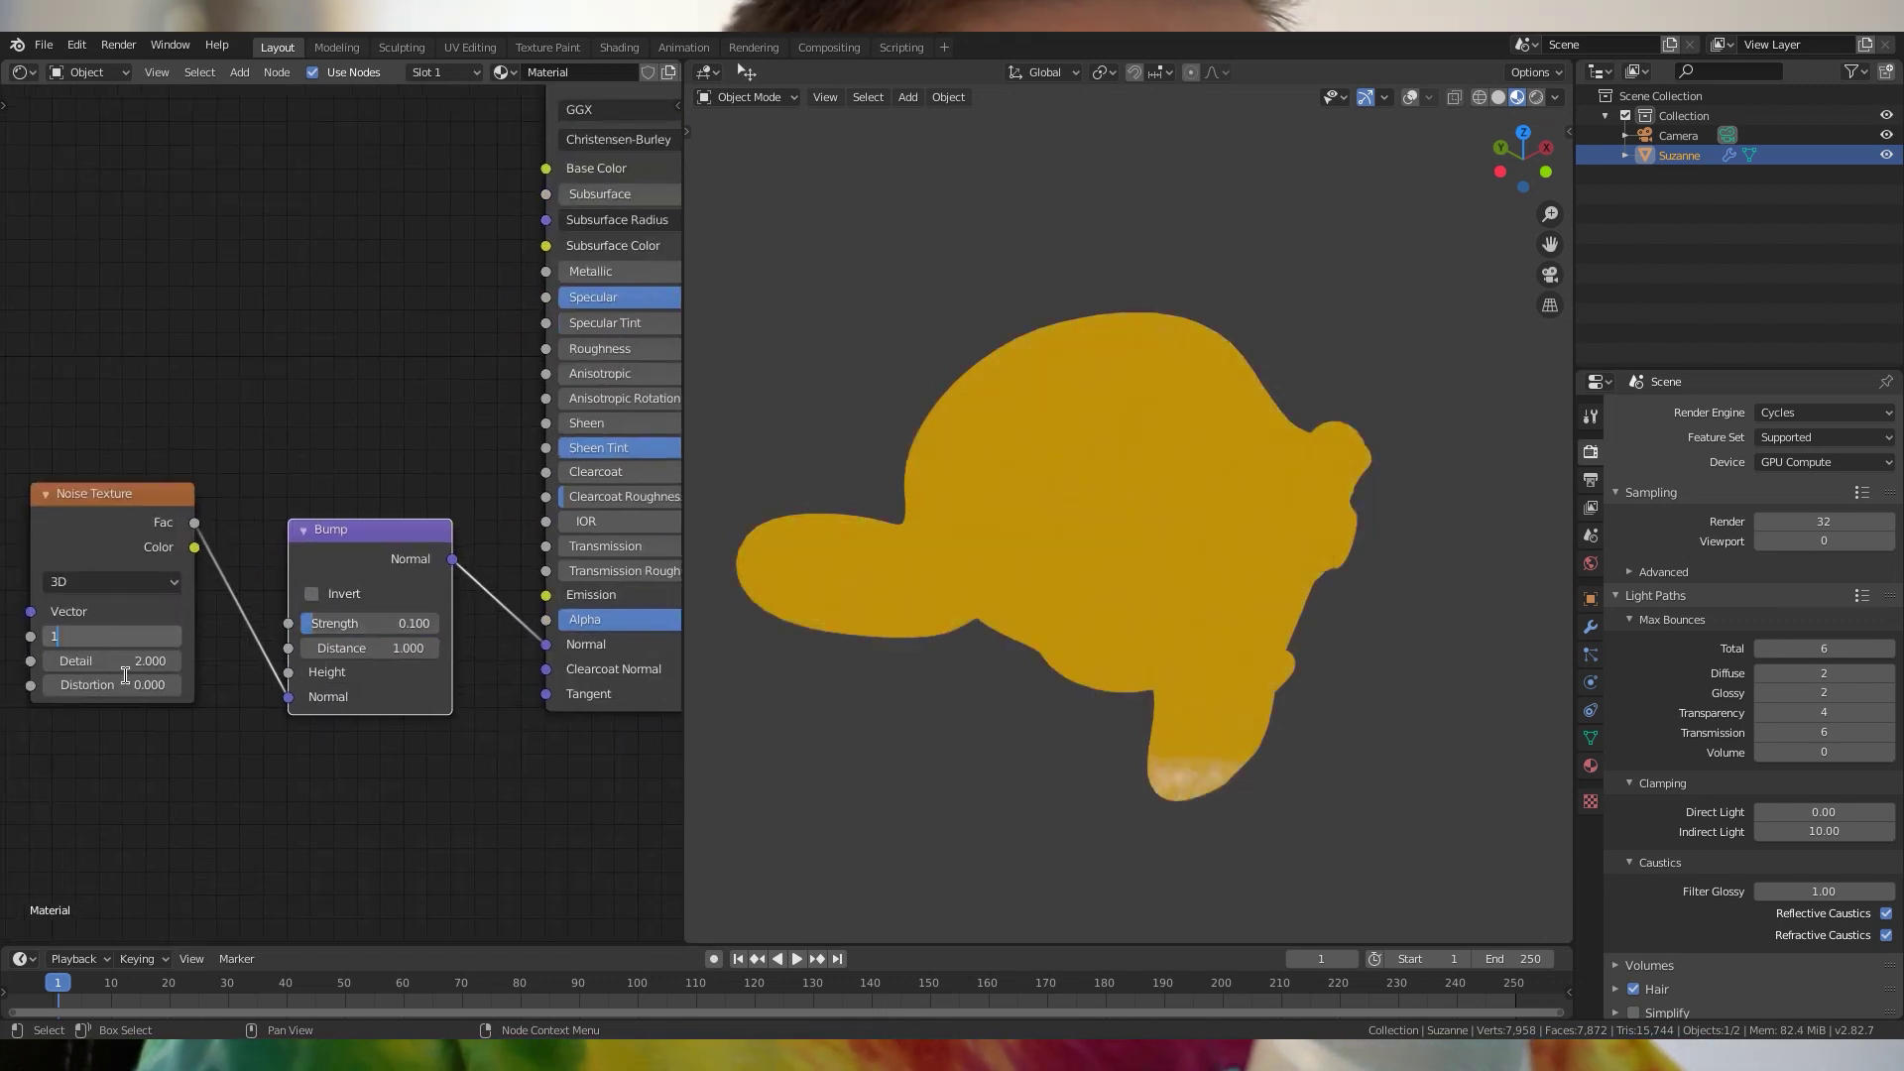
pyautogui.press('Return')
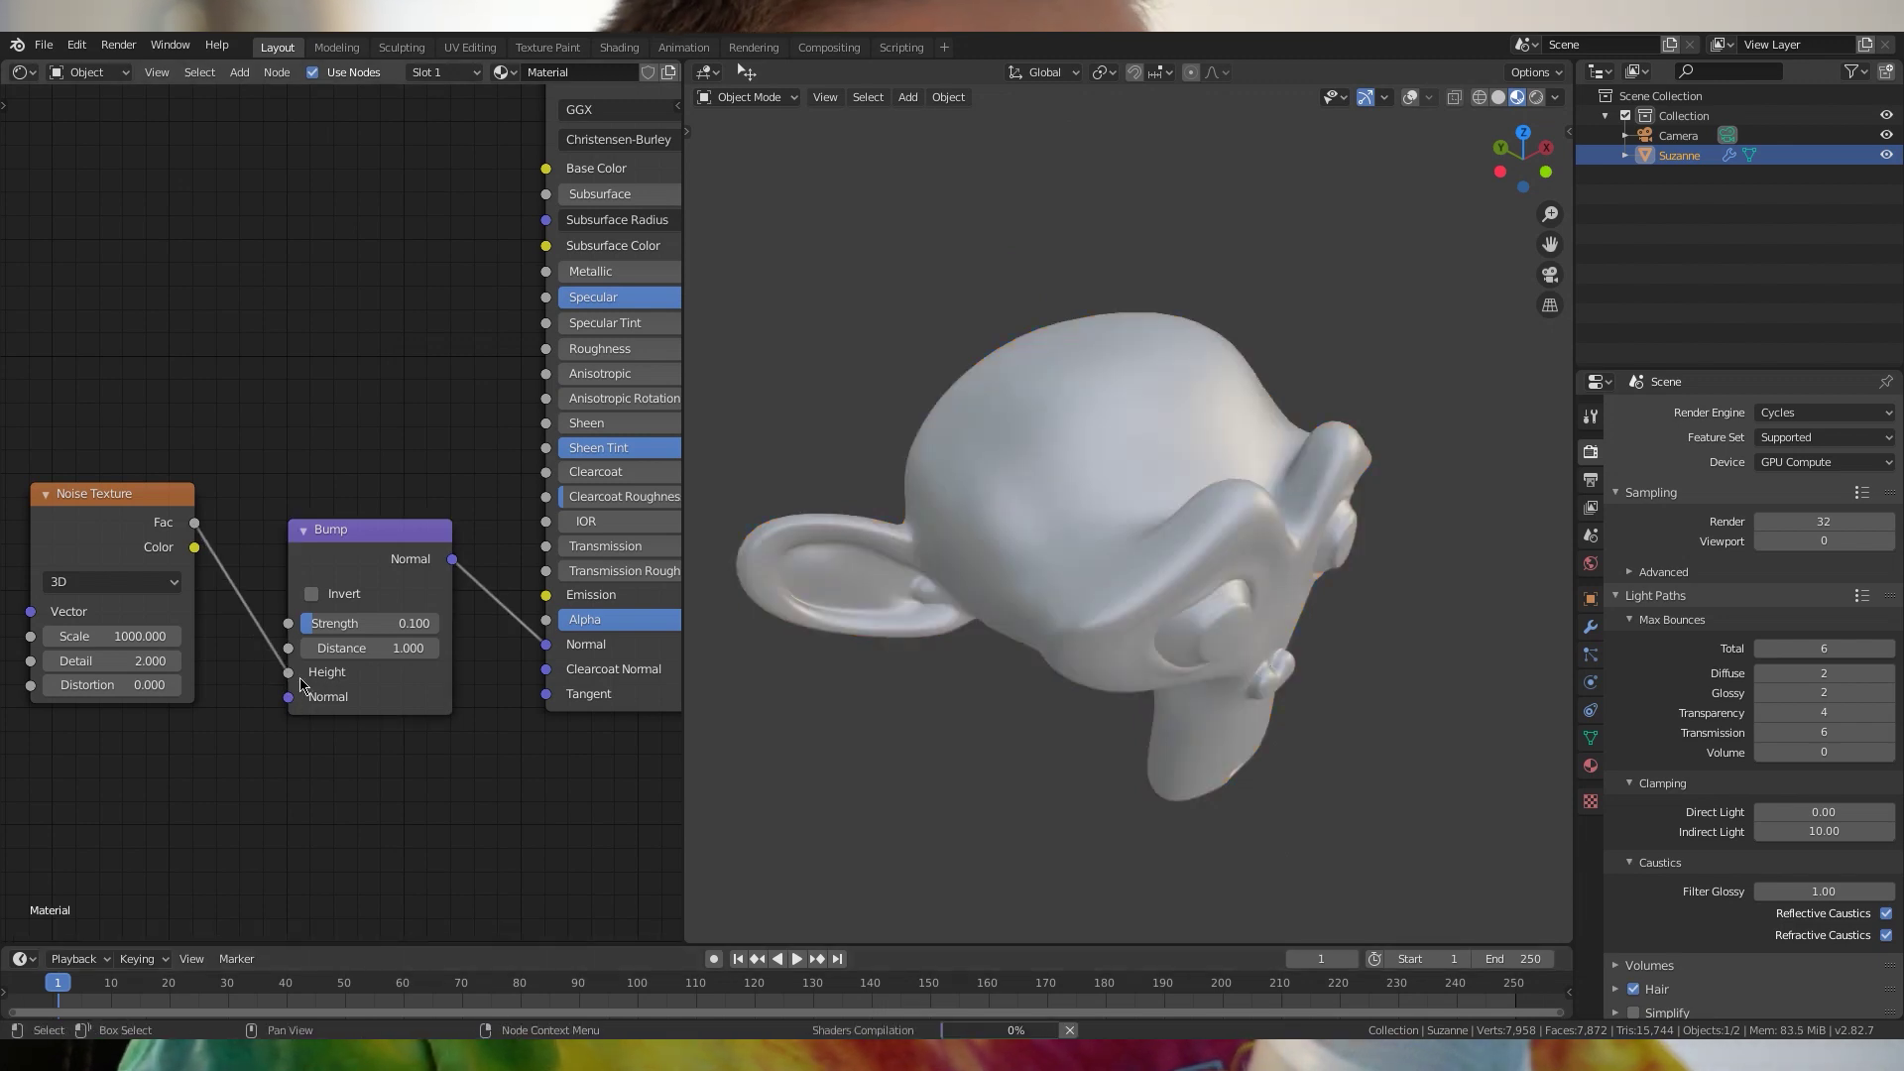
# Inspect the bumpy paint surface up close on the monkey's head and set the Noise Texture's Detail to 0
pyautogui.moveTo(1198, 553); pyautogui.dragTo(1152, 444, button='middle')
pyautogui.scroll(4, 1201, 536)
pyautogui.scroll(-3, 477, 403)
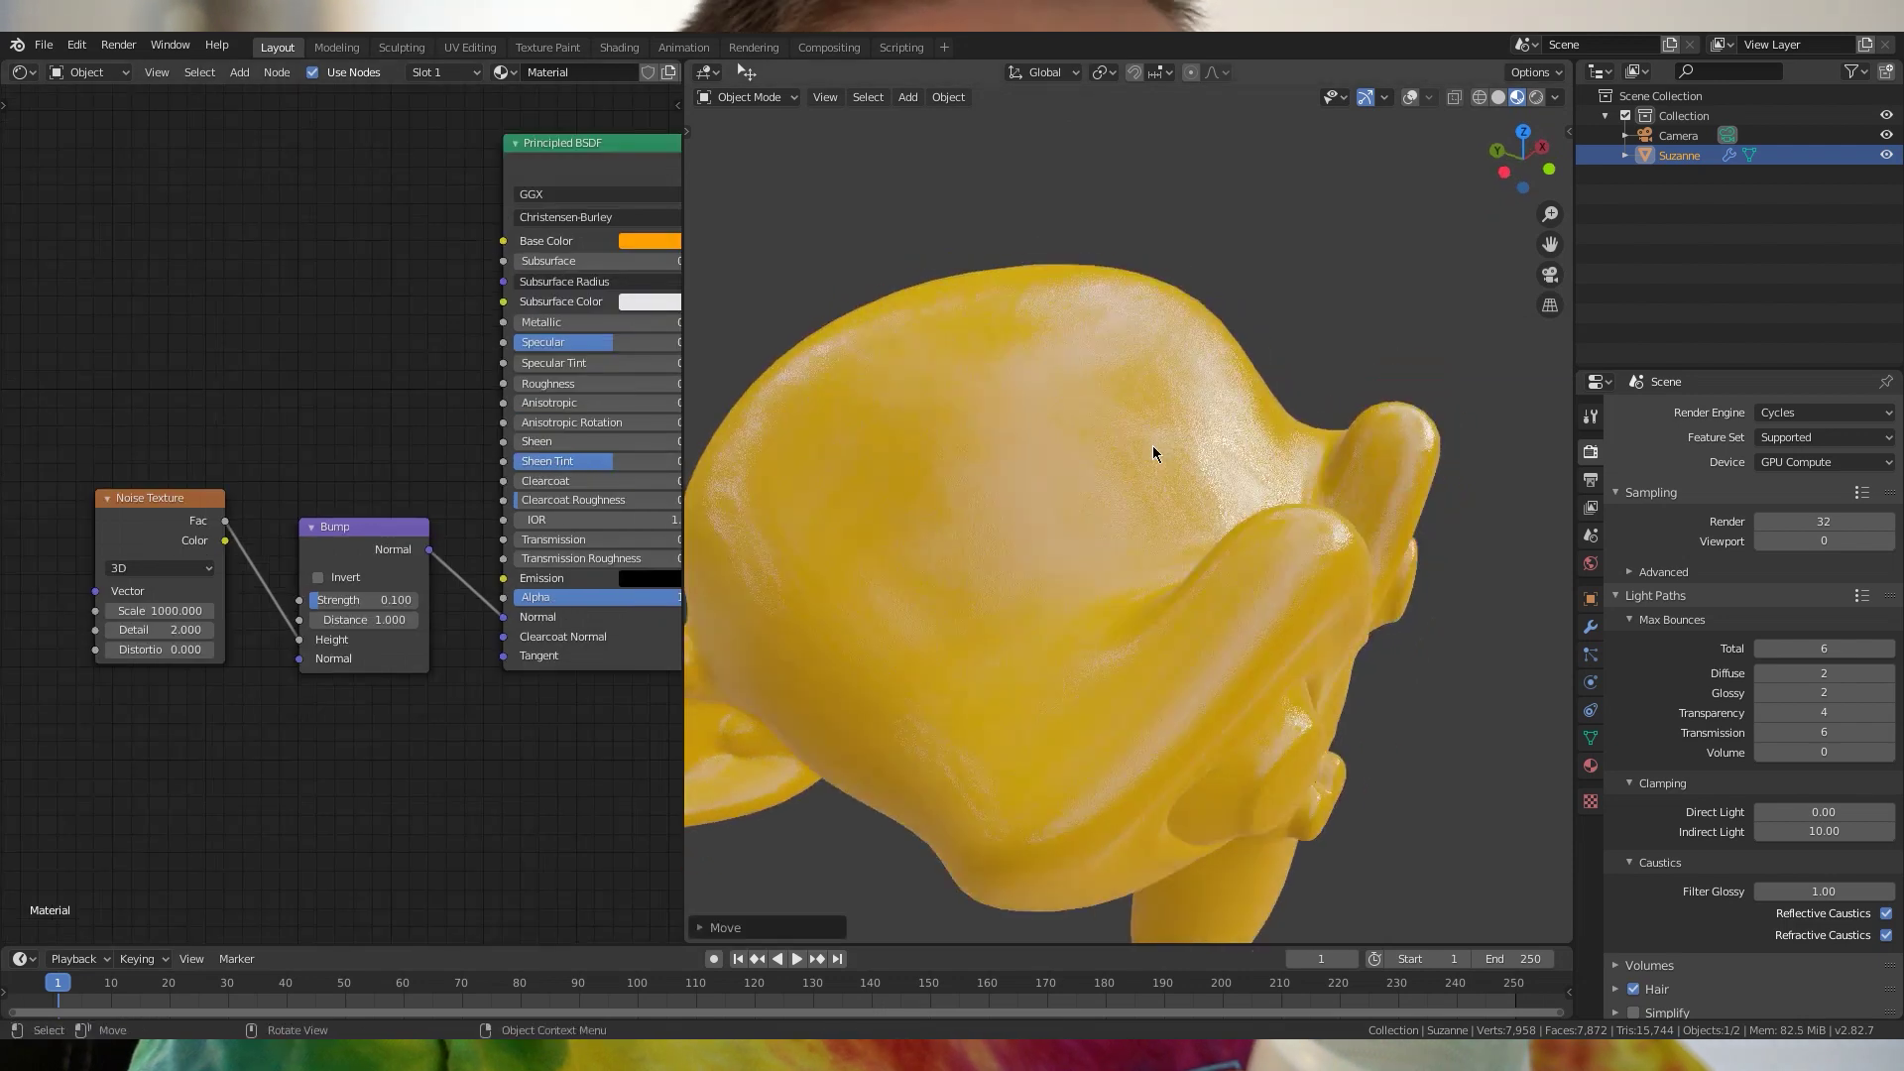
pyautogui.scroll(3, 1152, 444)
pyautogui.moveTo(1242, 369); pyautogui.dragTo(1238, 418, button='middle')
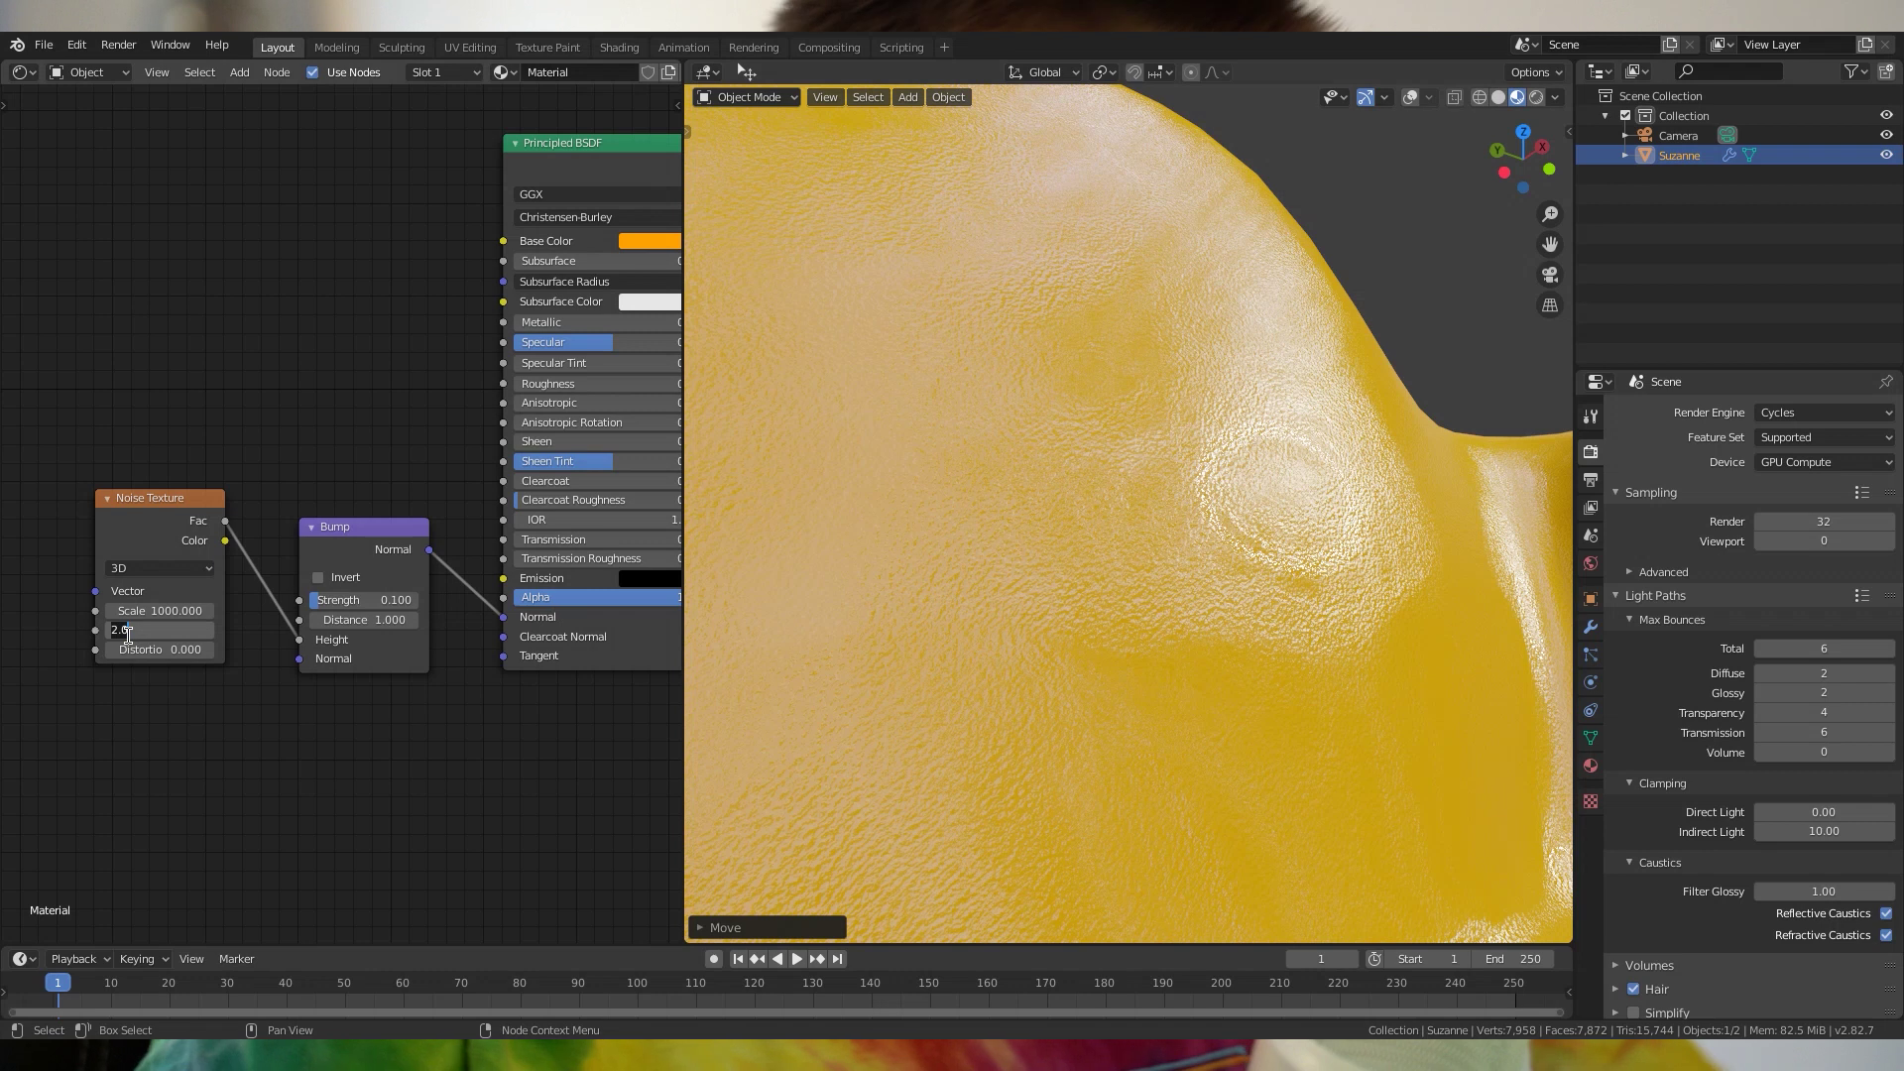
pyautogui.write('0')
pyautogui.press('Return')
pyautogui.moveTo(351, 625); pyautogui.dragTo(335, 626, button='middle')
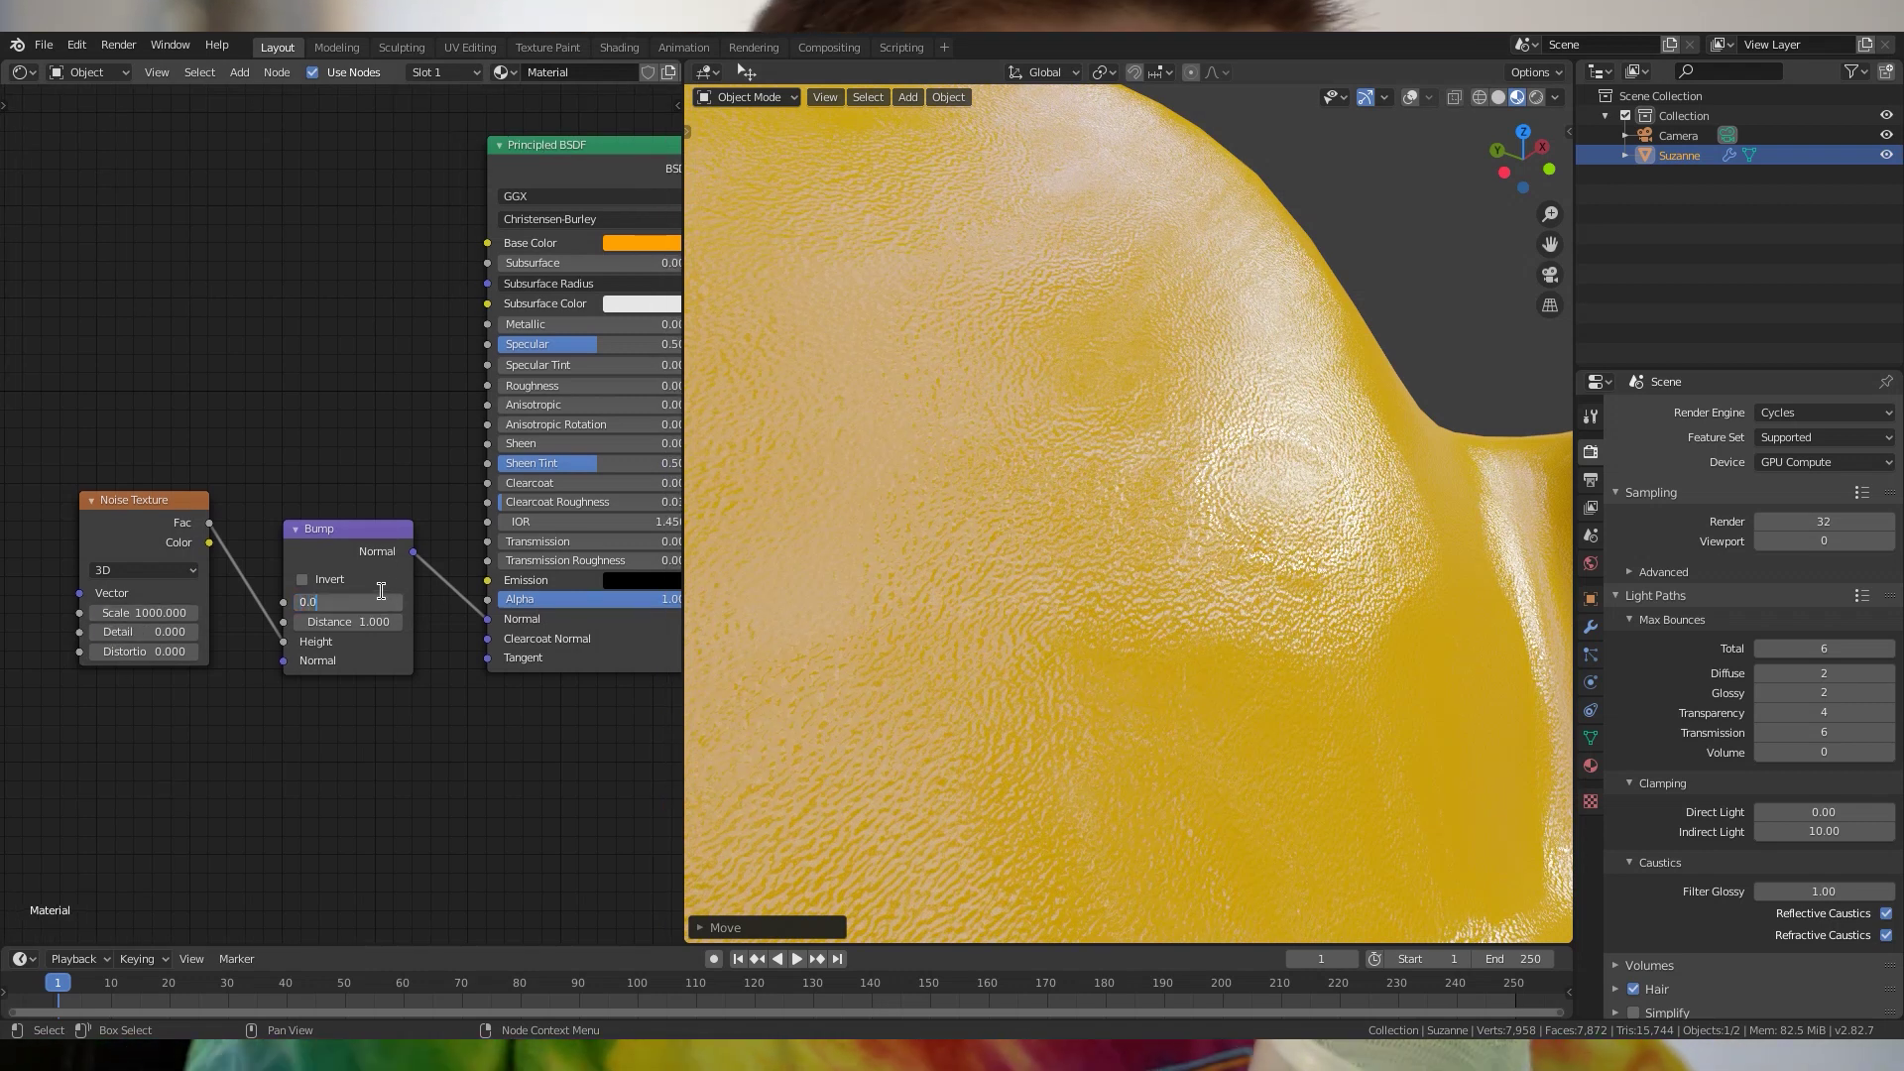
# Reduce the Bump node's Strength in stages to 0.05, 0.01 and finally 0.002
pyautogui.write('0.05')
pyautogui.press('Return')
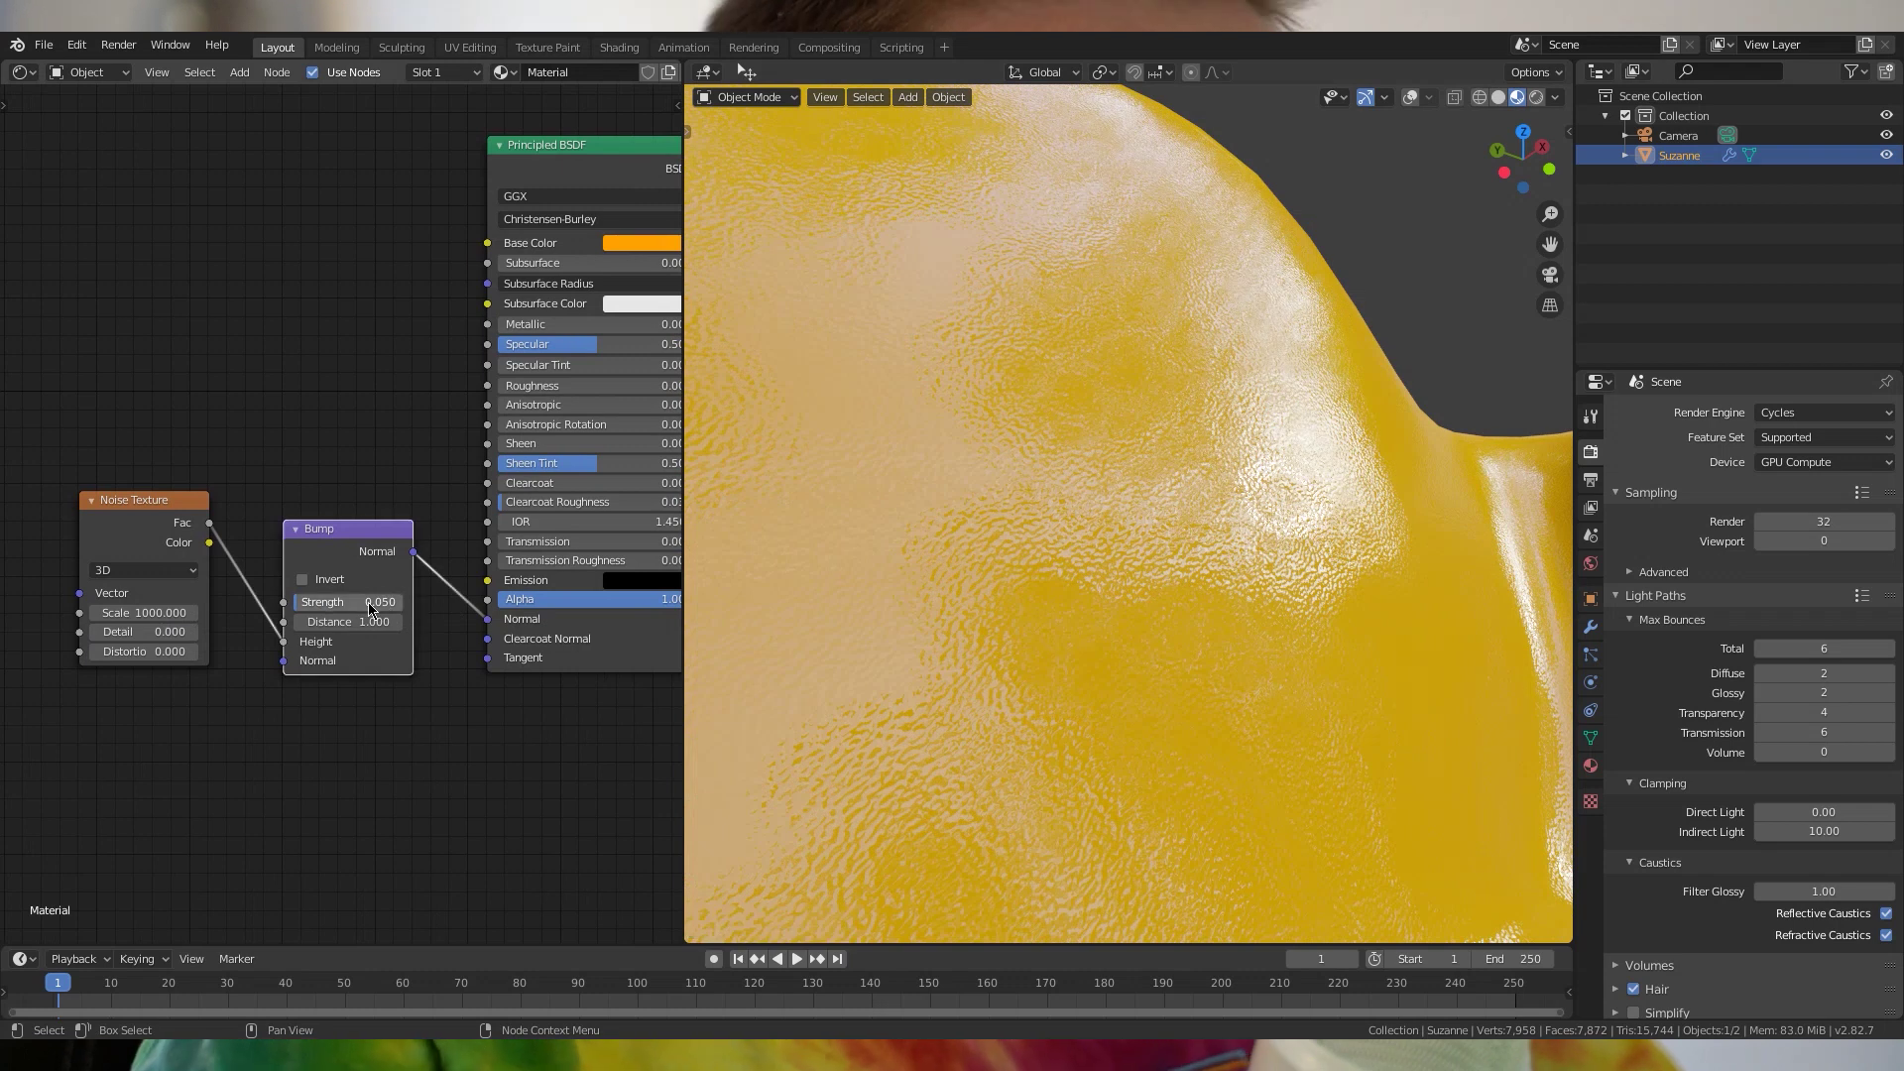
pyautogui.write('0.01')
pyautogui.press('Return')
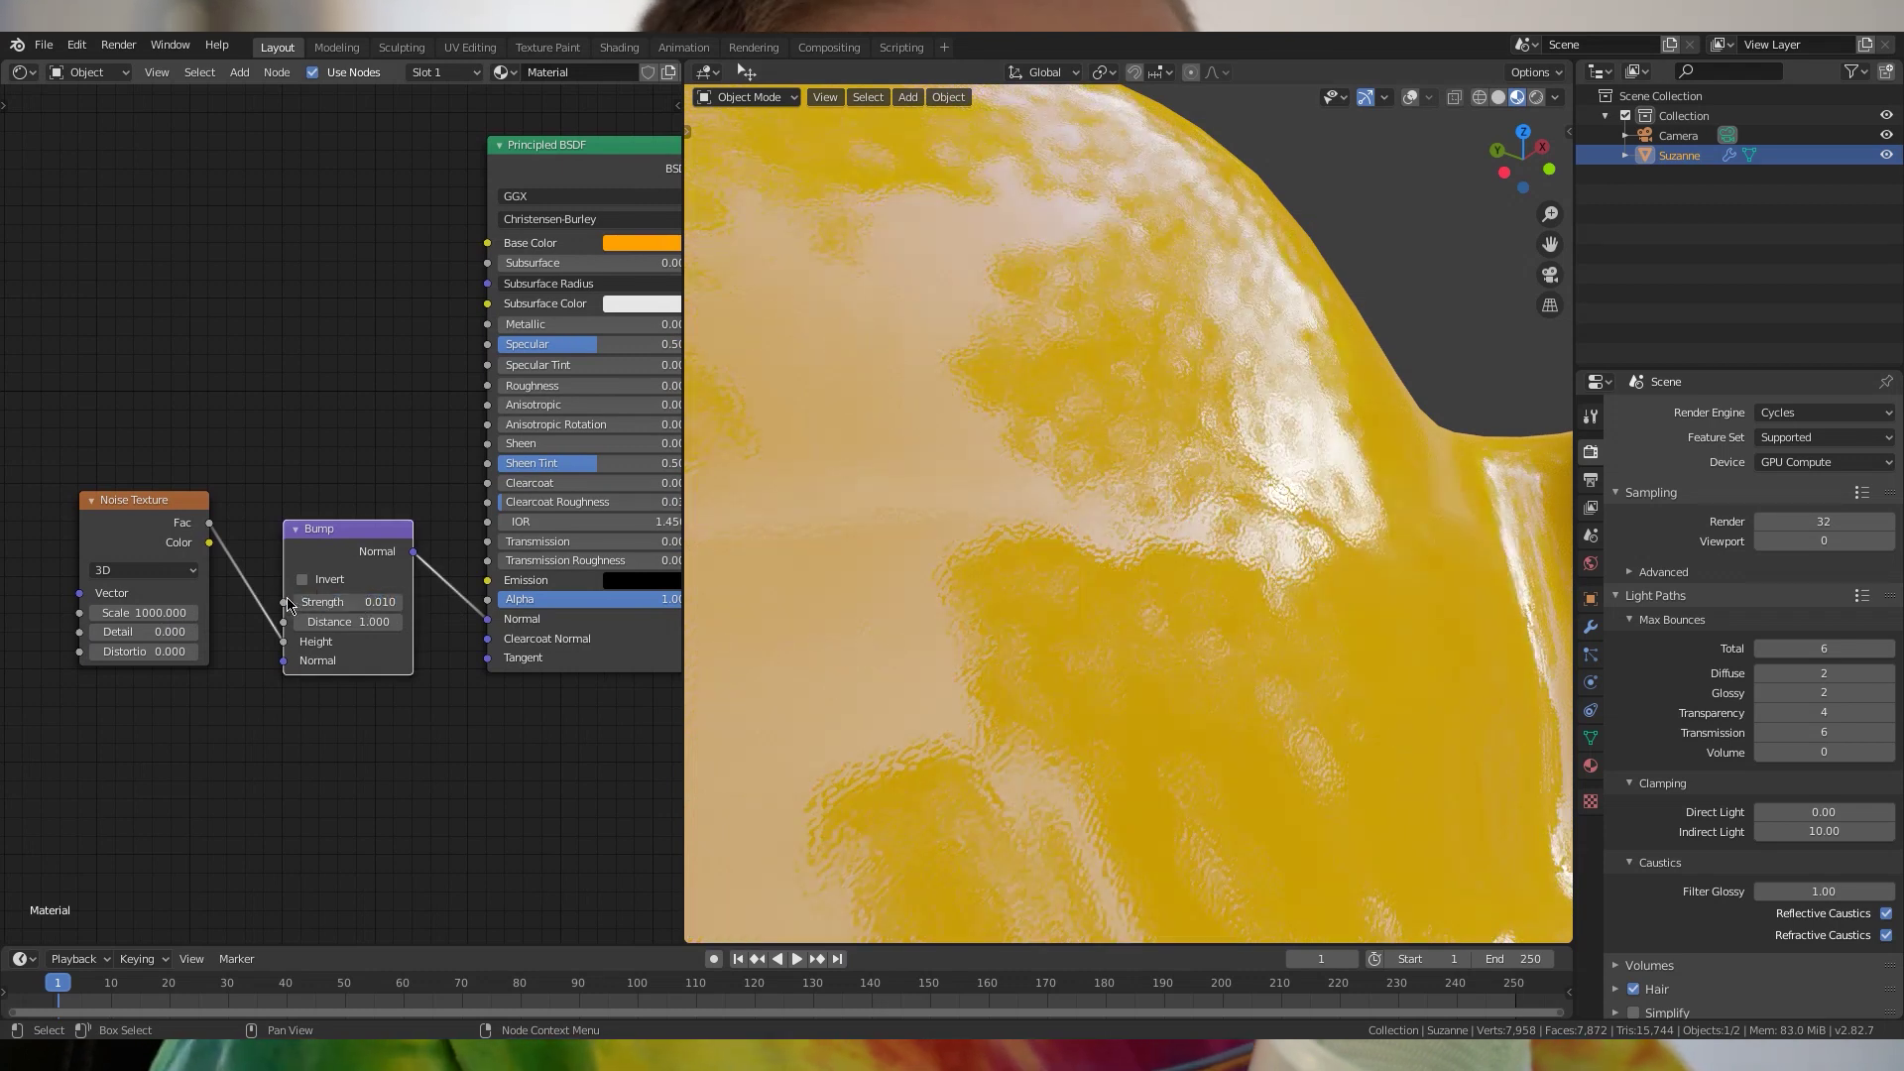
pyautogui.write('0.002')
pyautogui.press('Return')
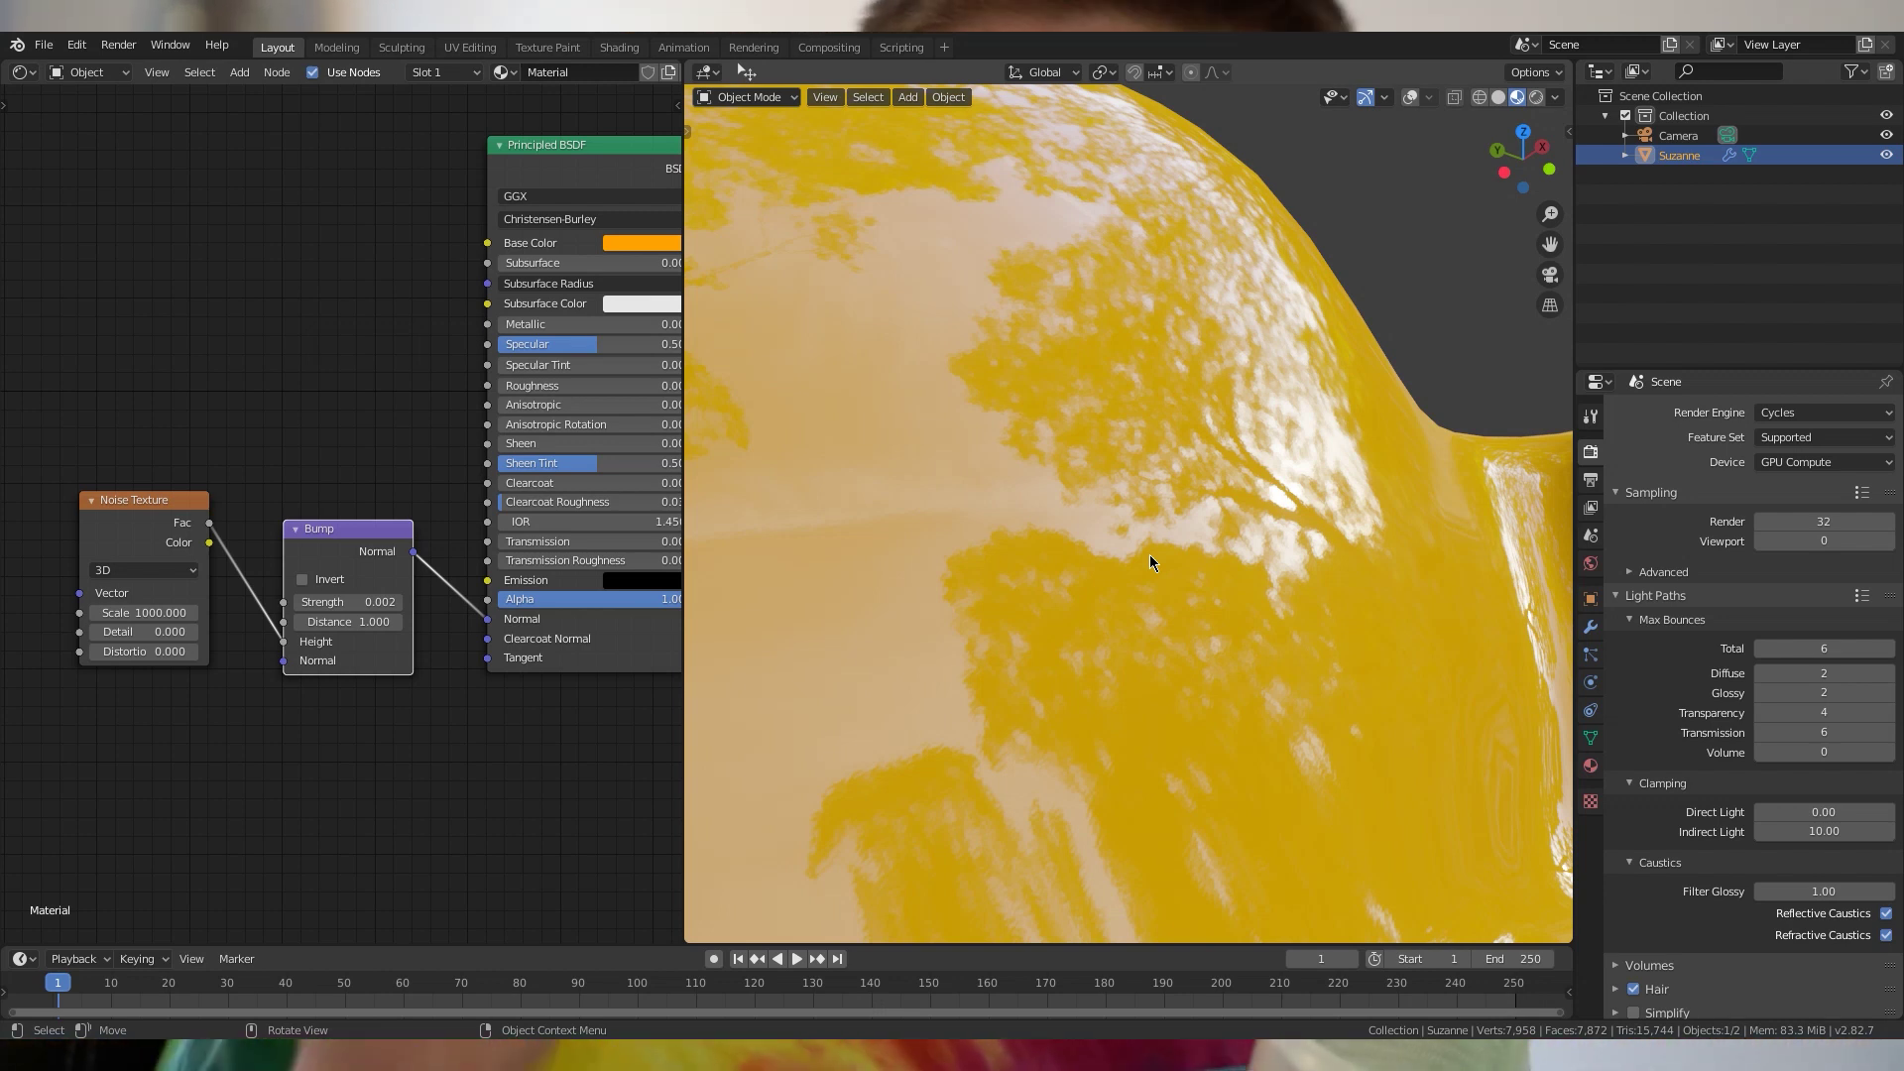
# Delete the Noise Texture and Bump nodes from the material
pyautogui.scroll(-1, 124, 526)
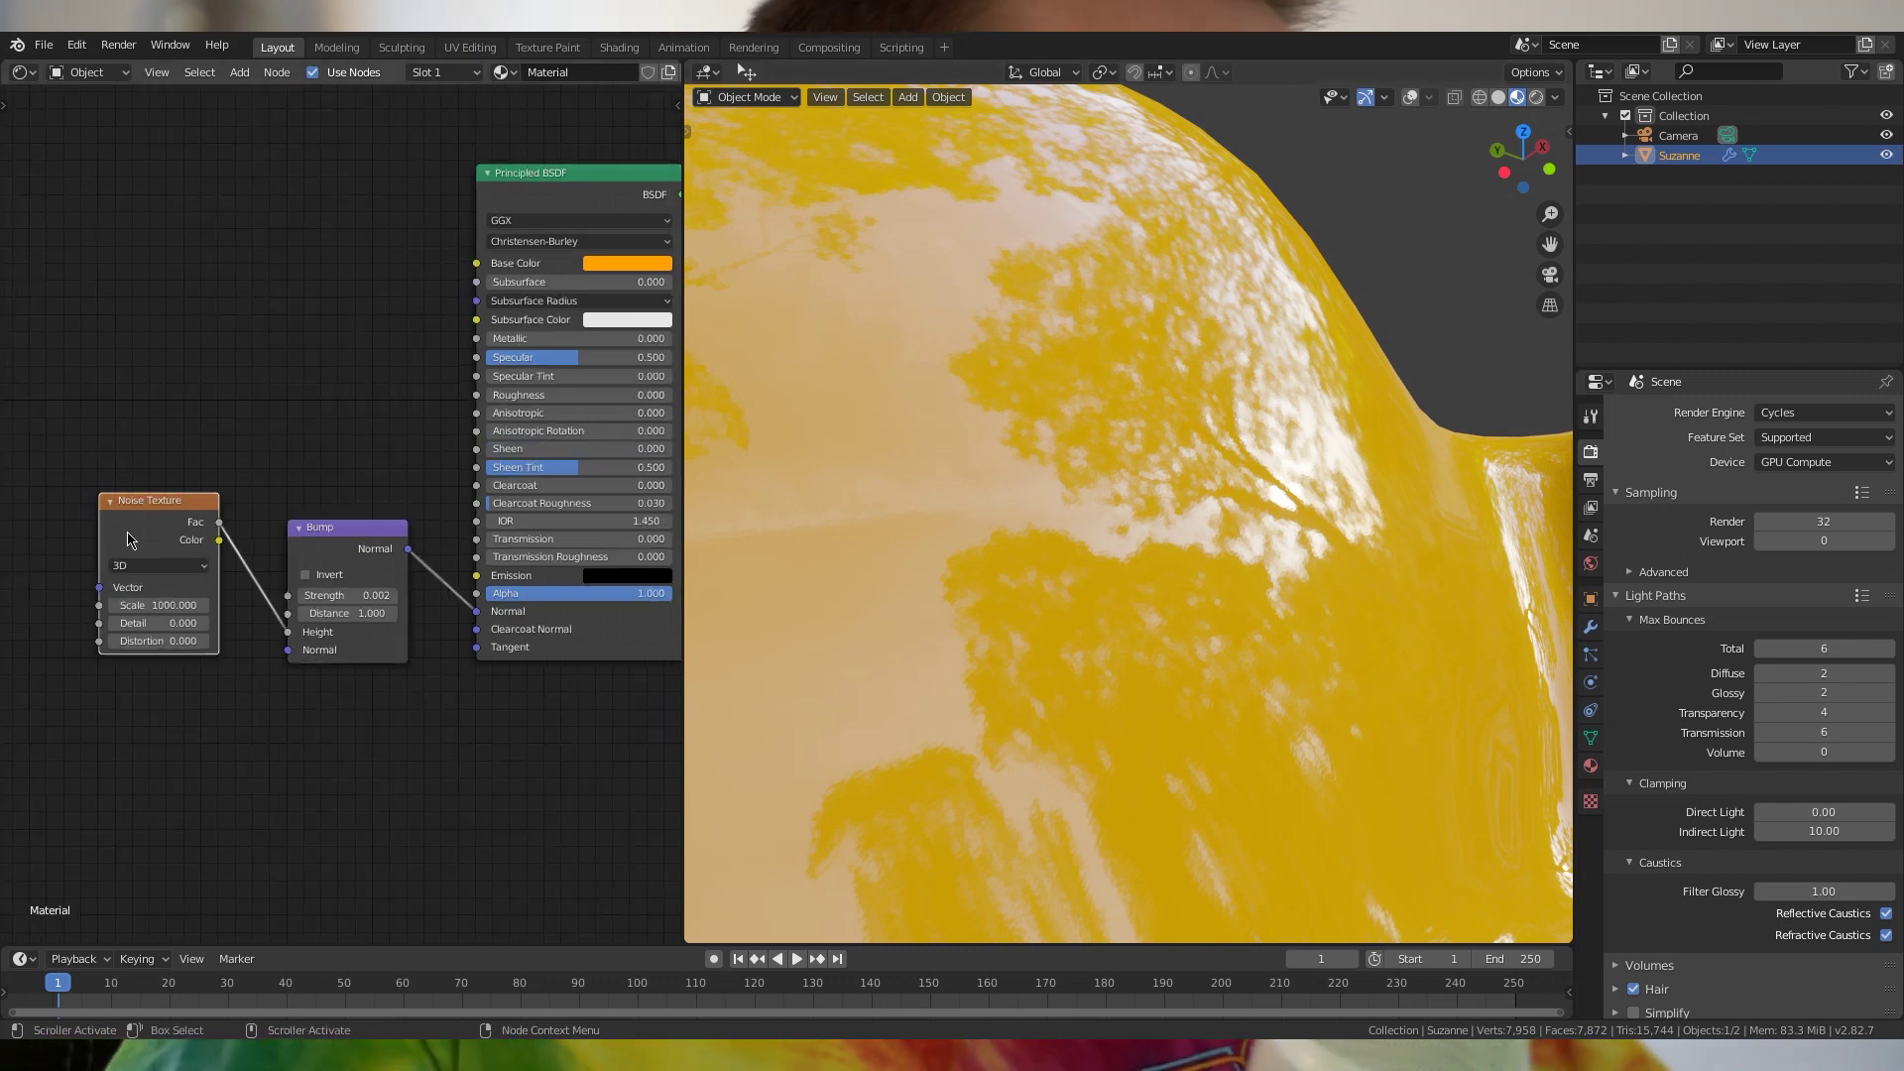
pyautogui.press('Delete')
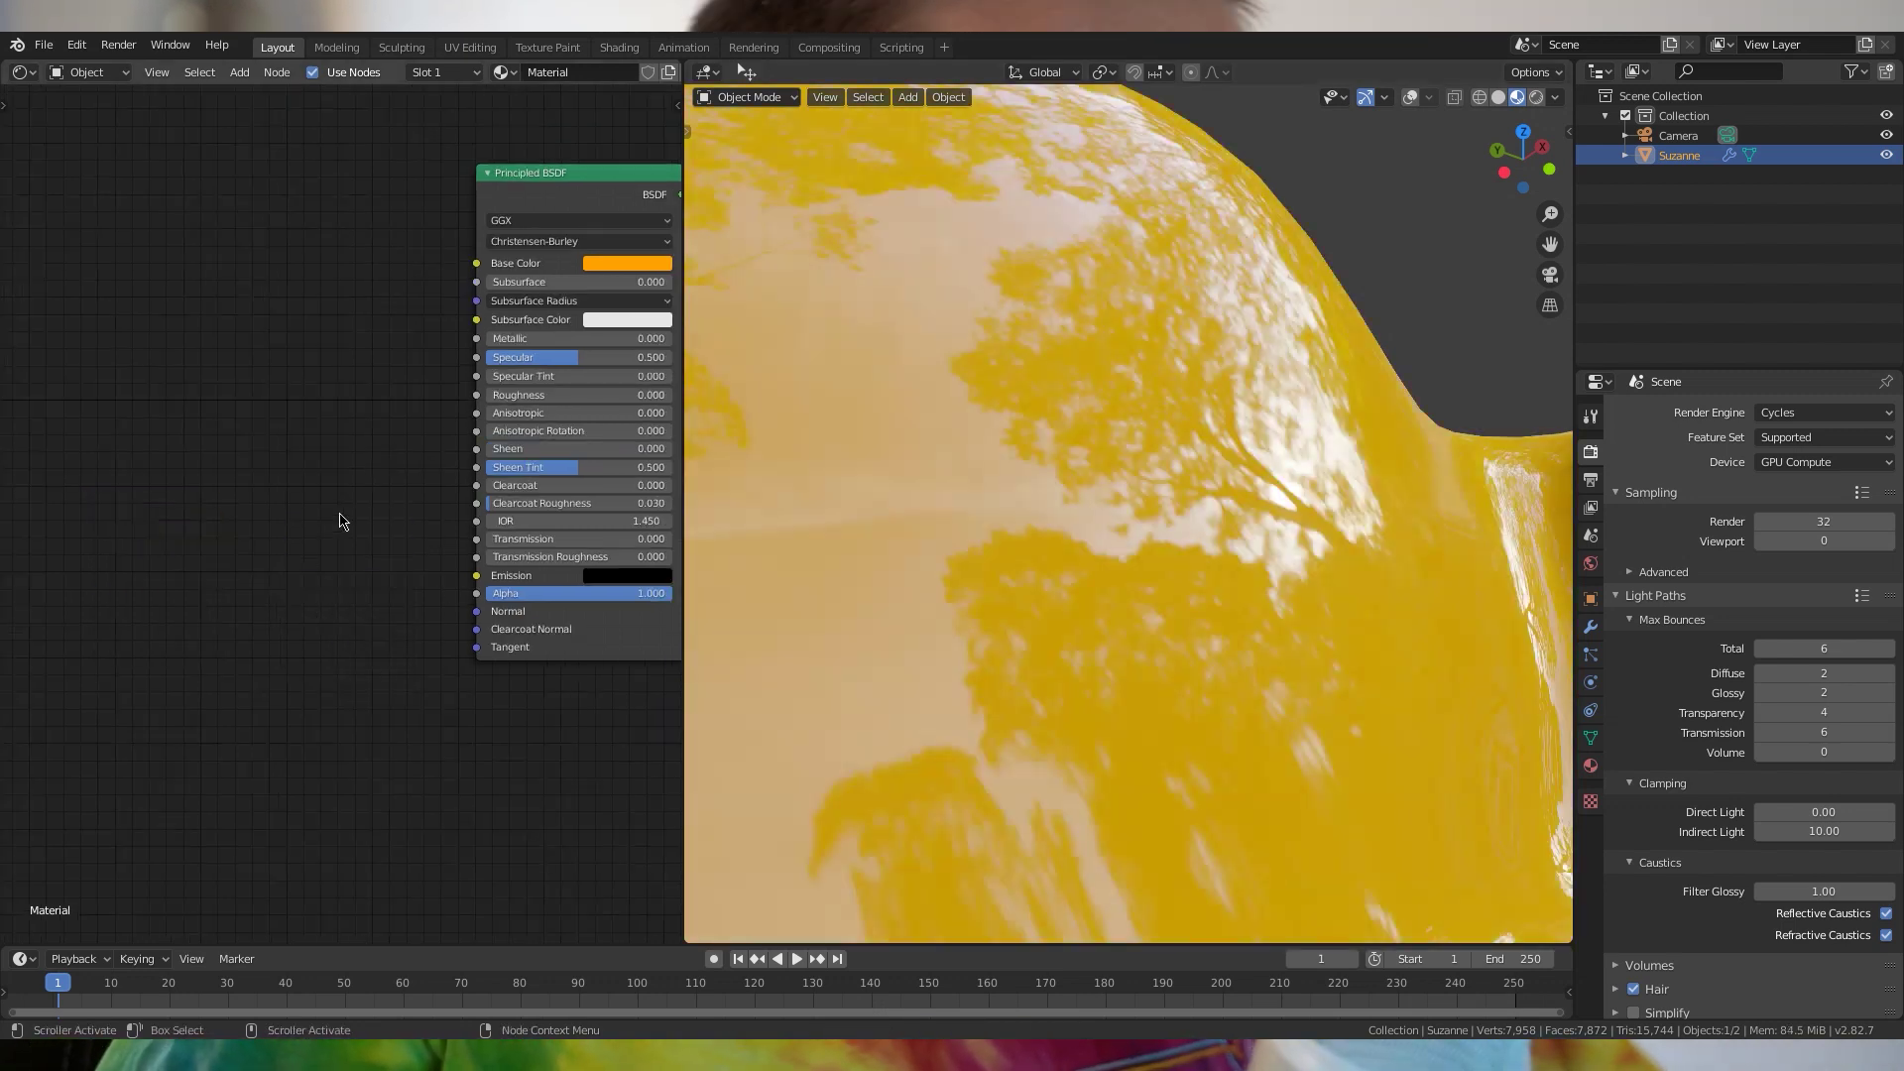
# Make the paint metallic by setting the Principled BSDF's Metallic to 1 and Roughness to about 0.386
pyautogui.keyDown('ctrl'); pyautogui.hscroll(3, 319, 511); pyautogui.keyUp('ctrl')
pyautogui.scroll(-5, 1198, 527)
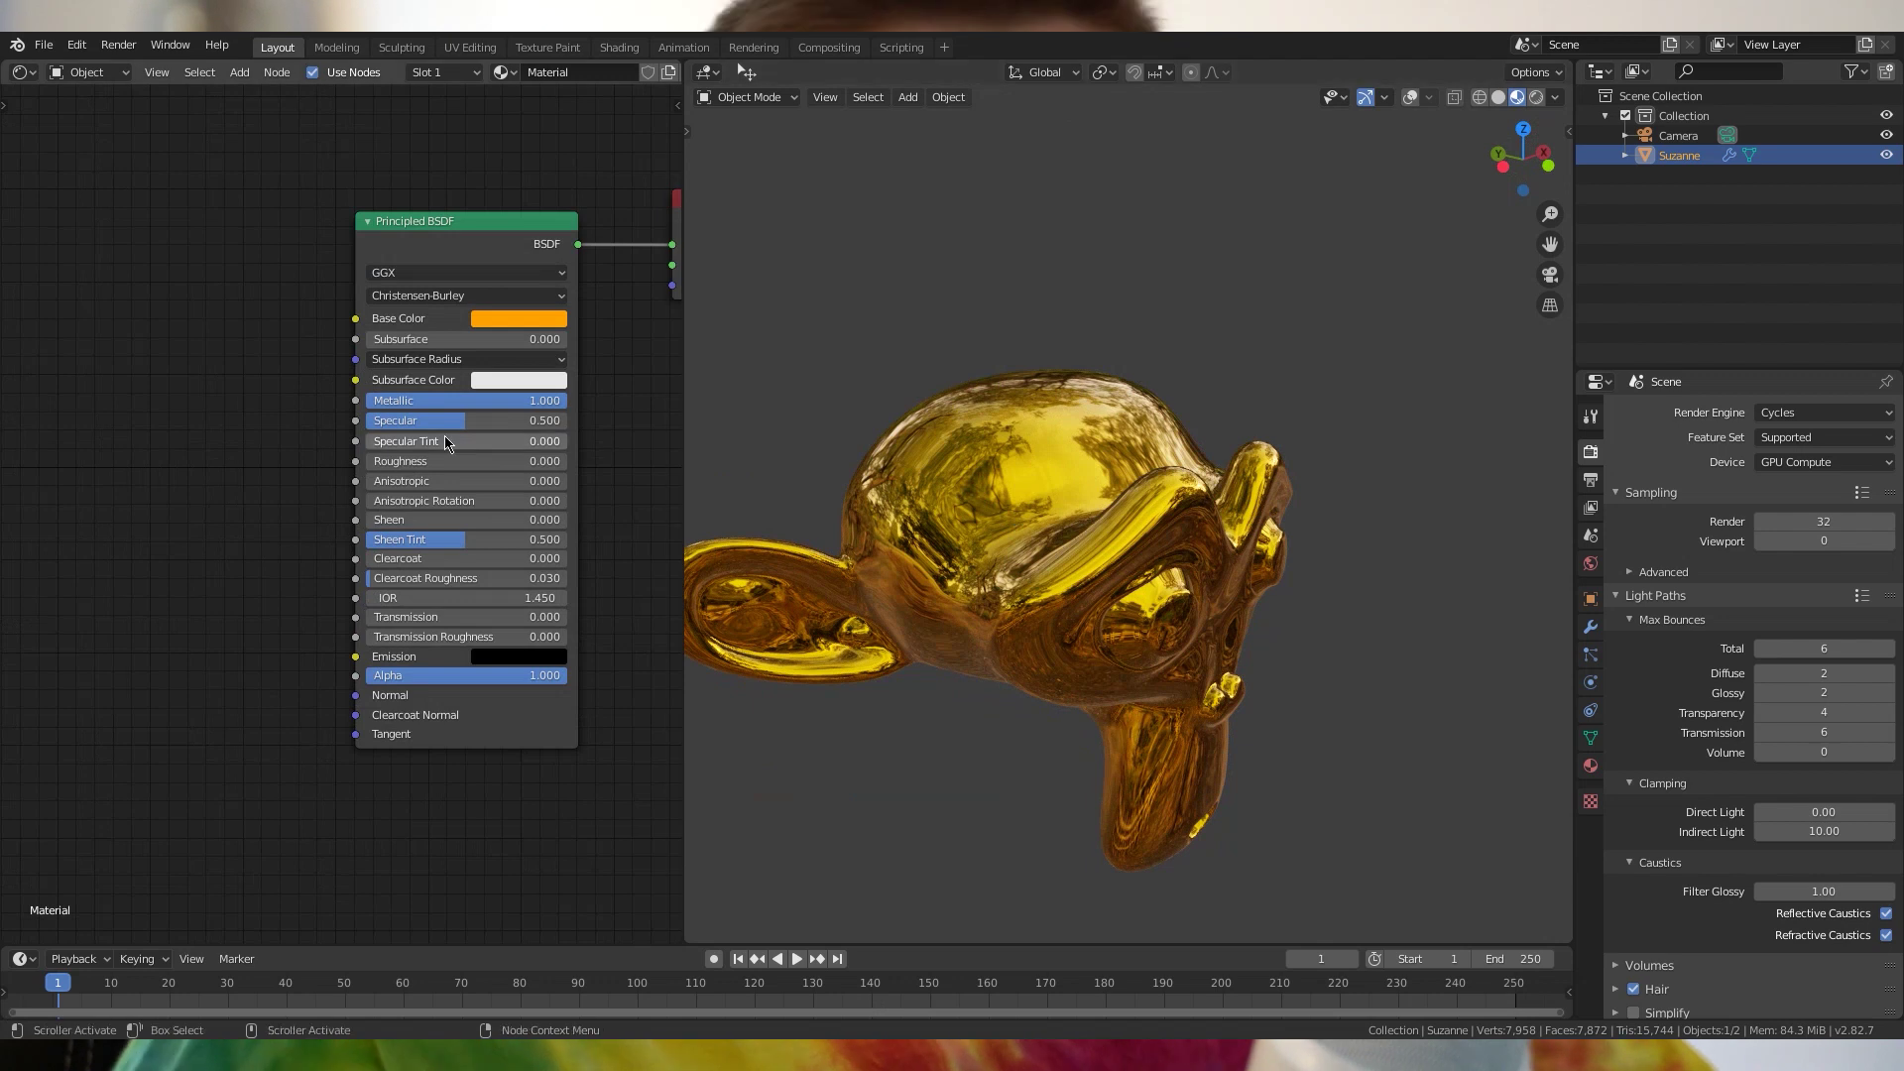
pyautogui.moveTo(414, 461); pyautogui.dragTo(492, 461)
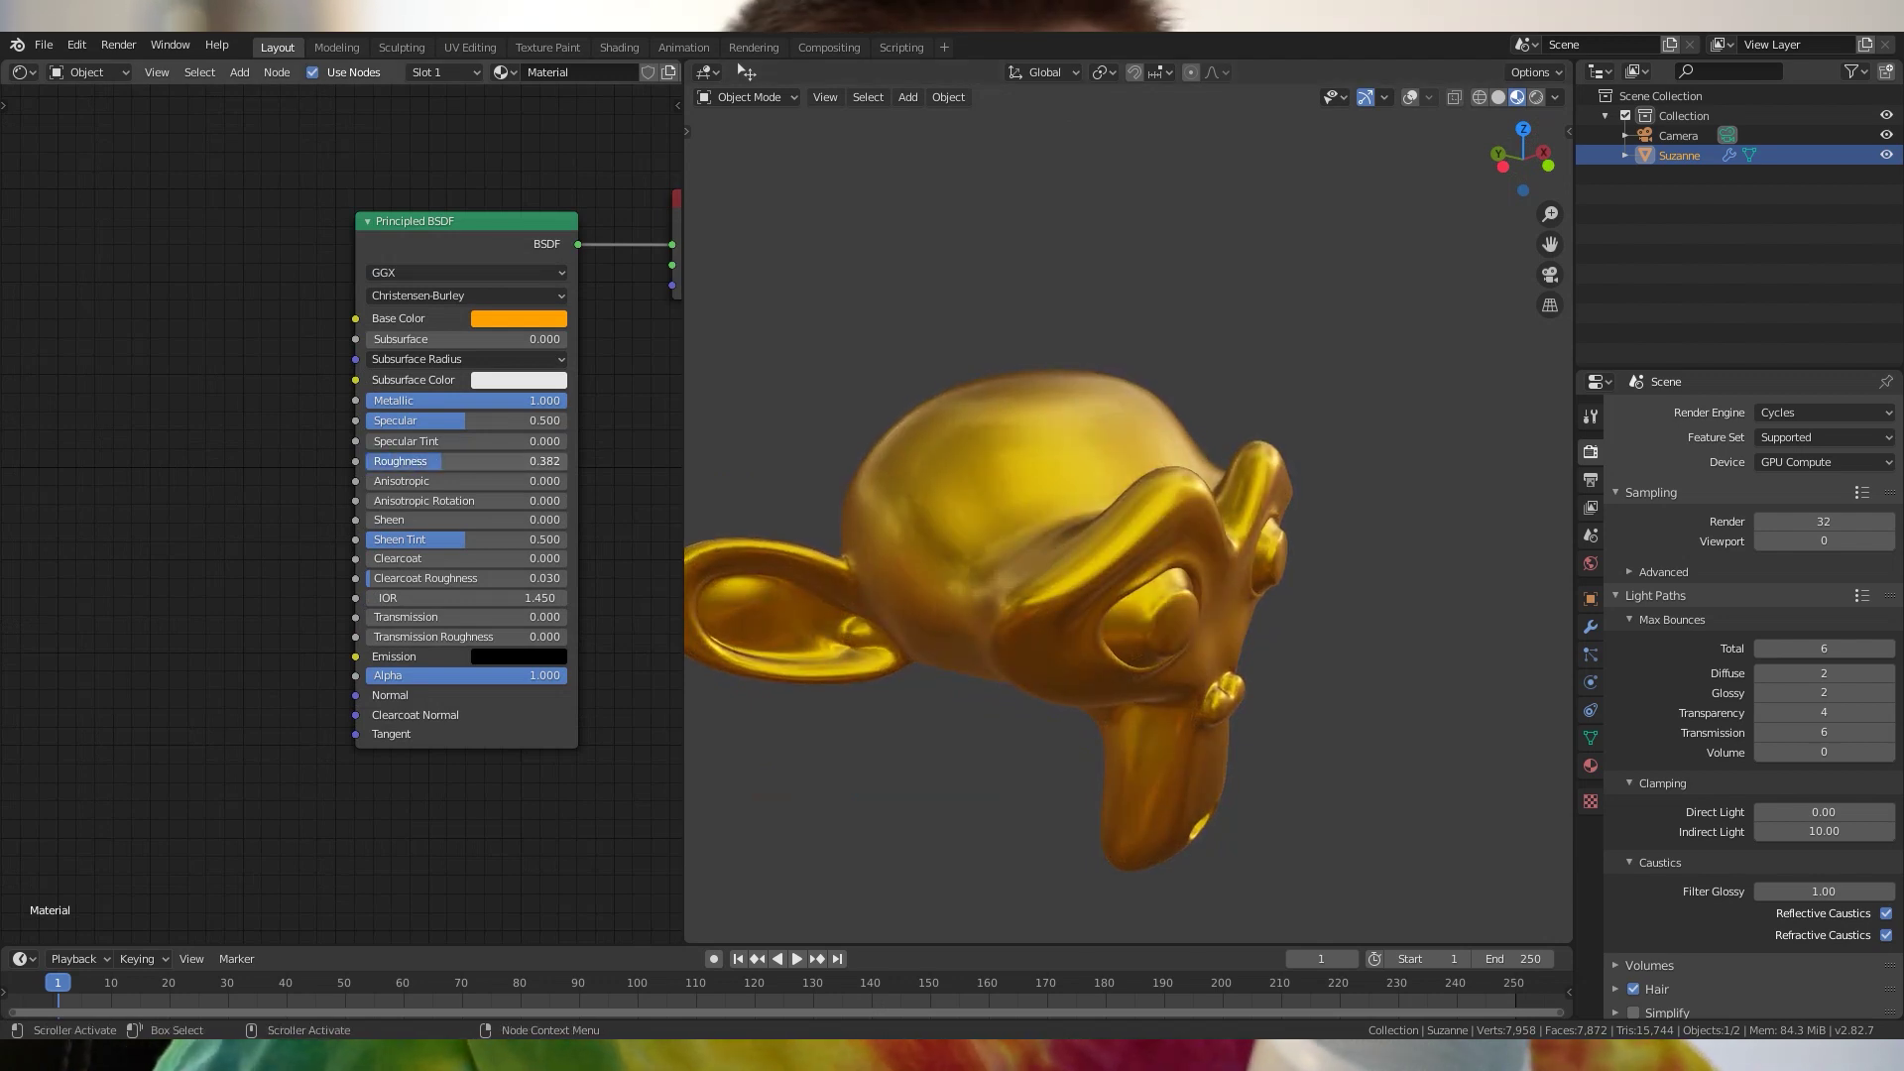
pyautogui.moveTo(911, 562); pyautogui.dragTo(1070, 517, button='middle')
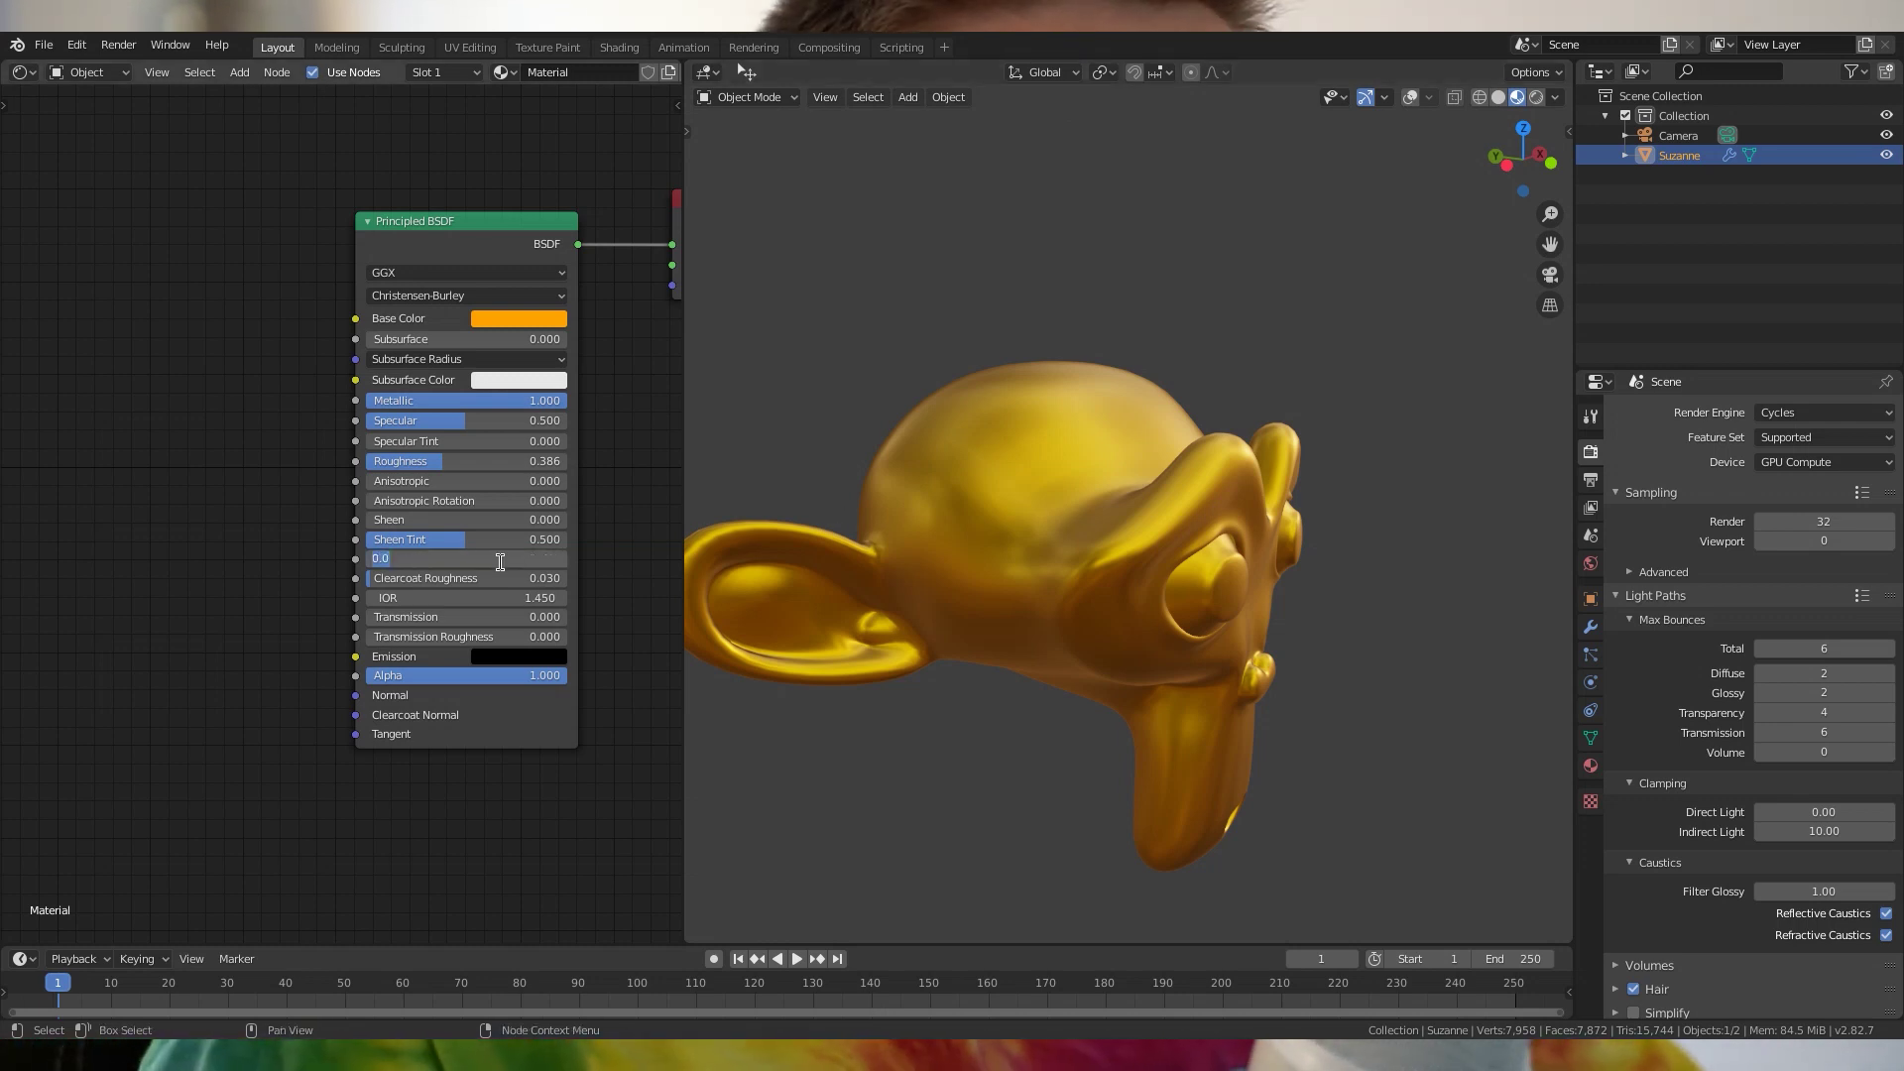
# Set the Principled BSDF's Clearcoat to 3 and its Roughness to 0
pyautogui.write('3')
pyautogui.press('Return')
pyautogui.scroll(3, 992, 512)
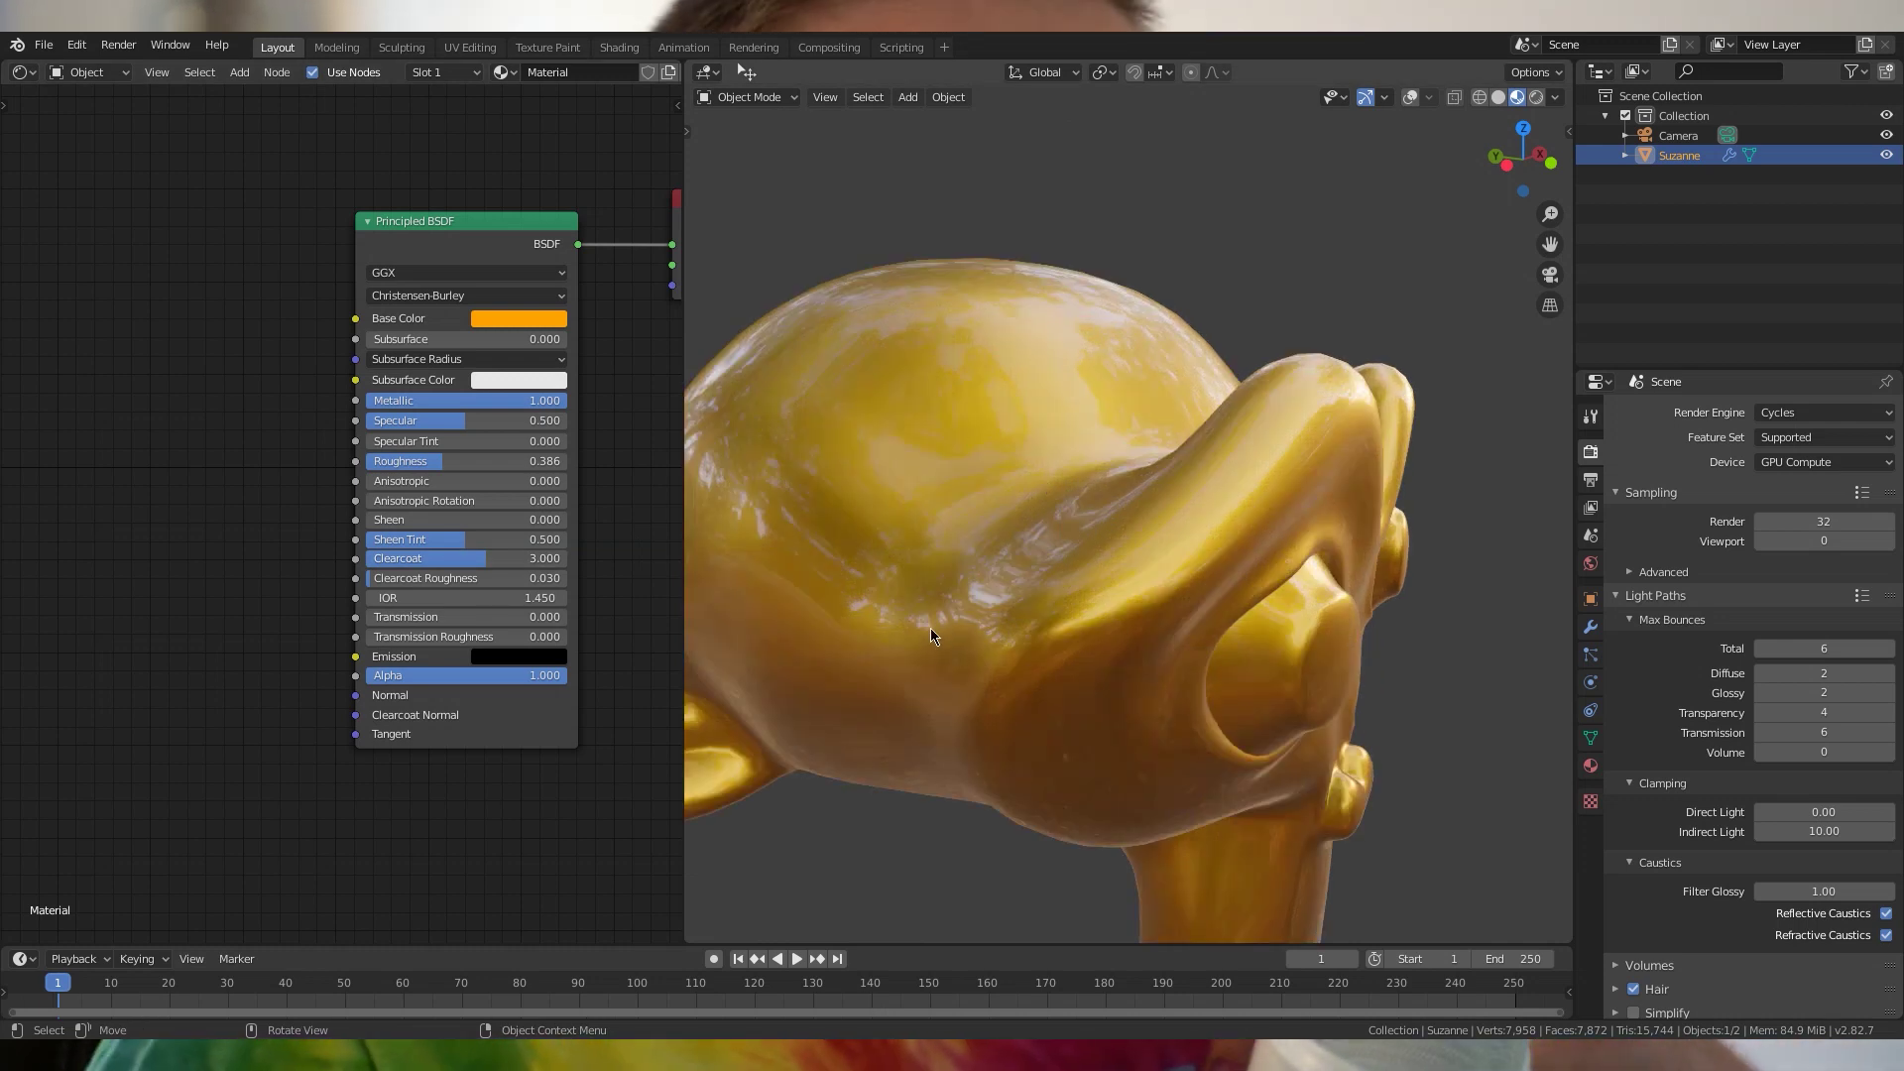
pyautogui.scroll(-5, 930, 628)
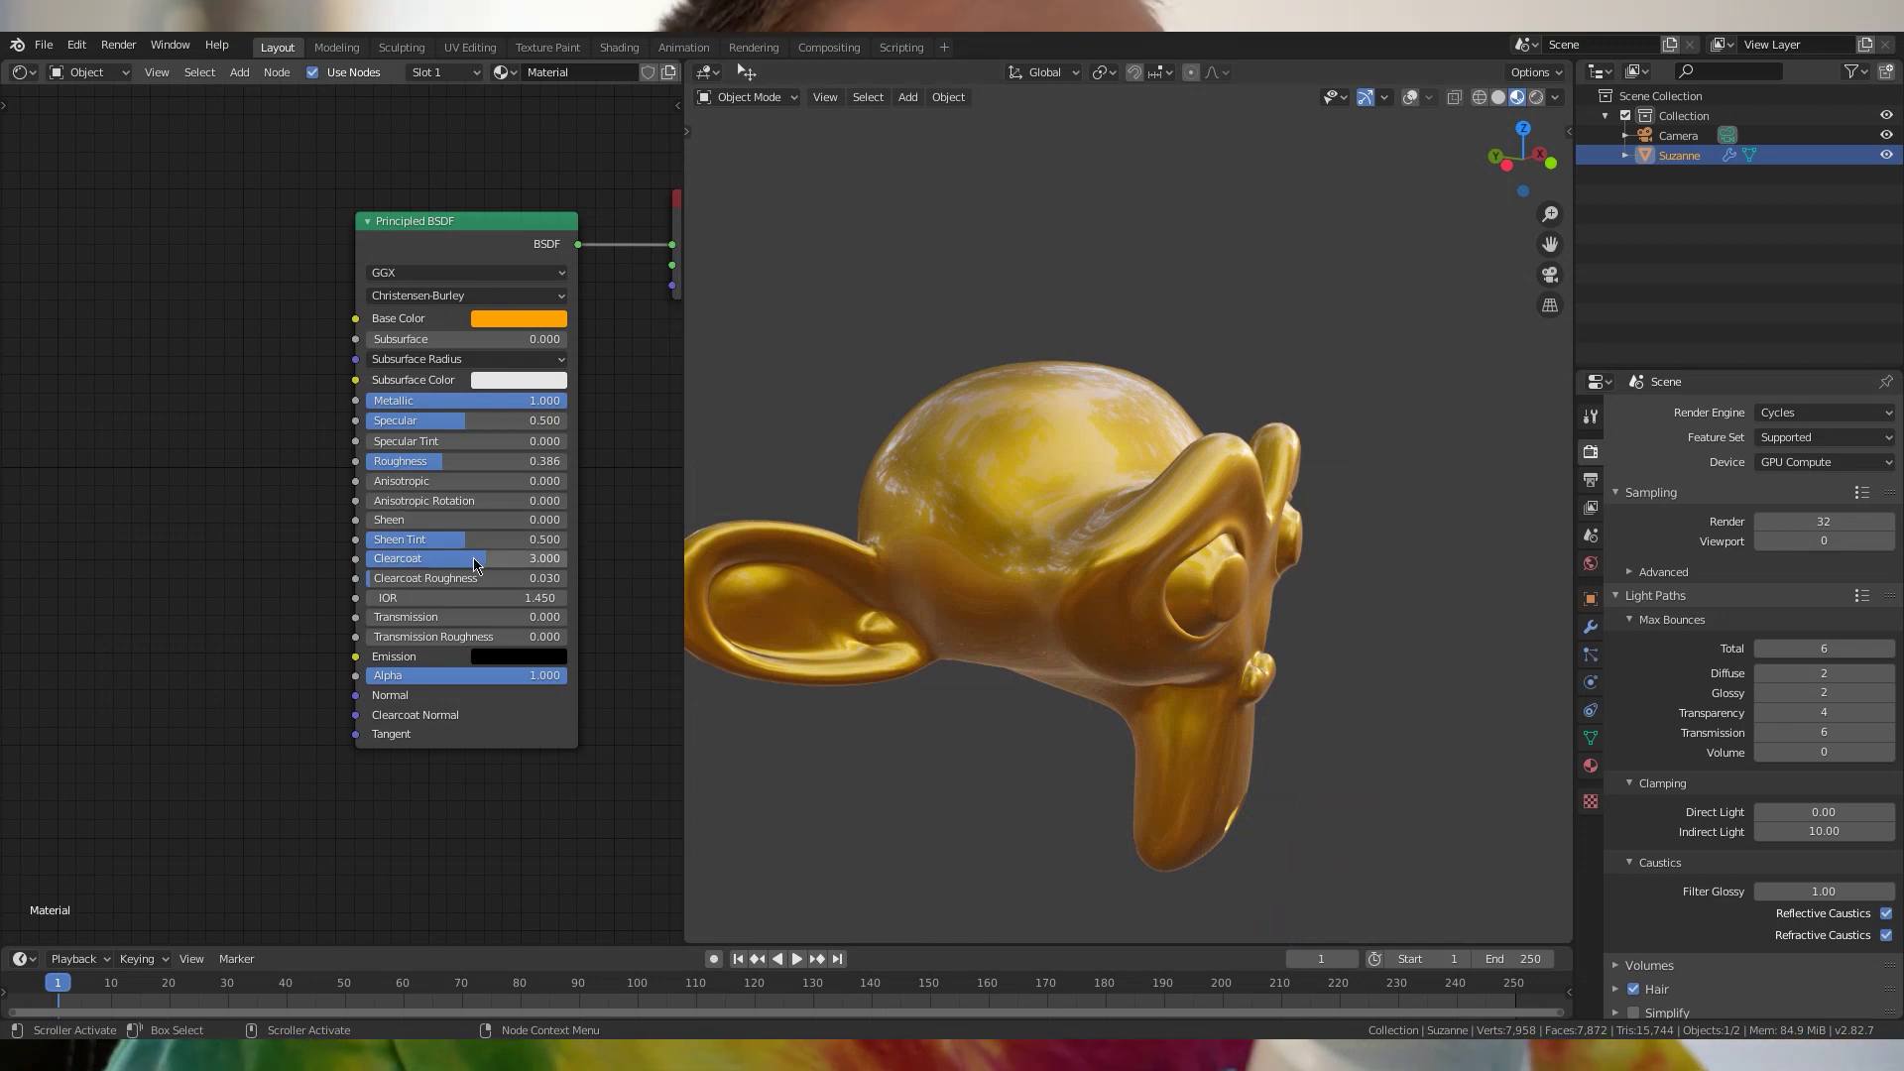
pyautogui.moveTo(442, 461); pyautogui.dragTo(366, 461)
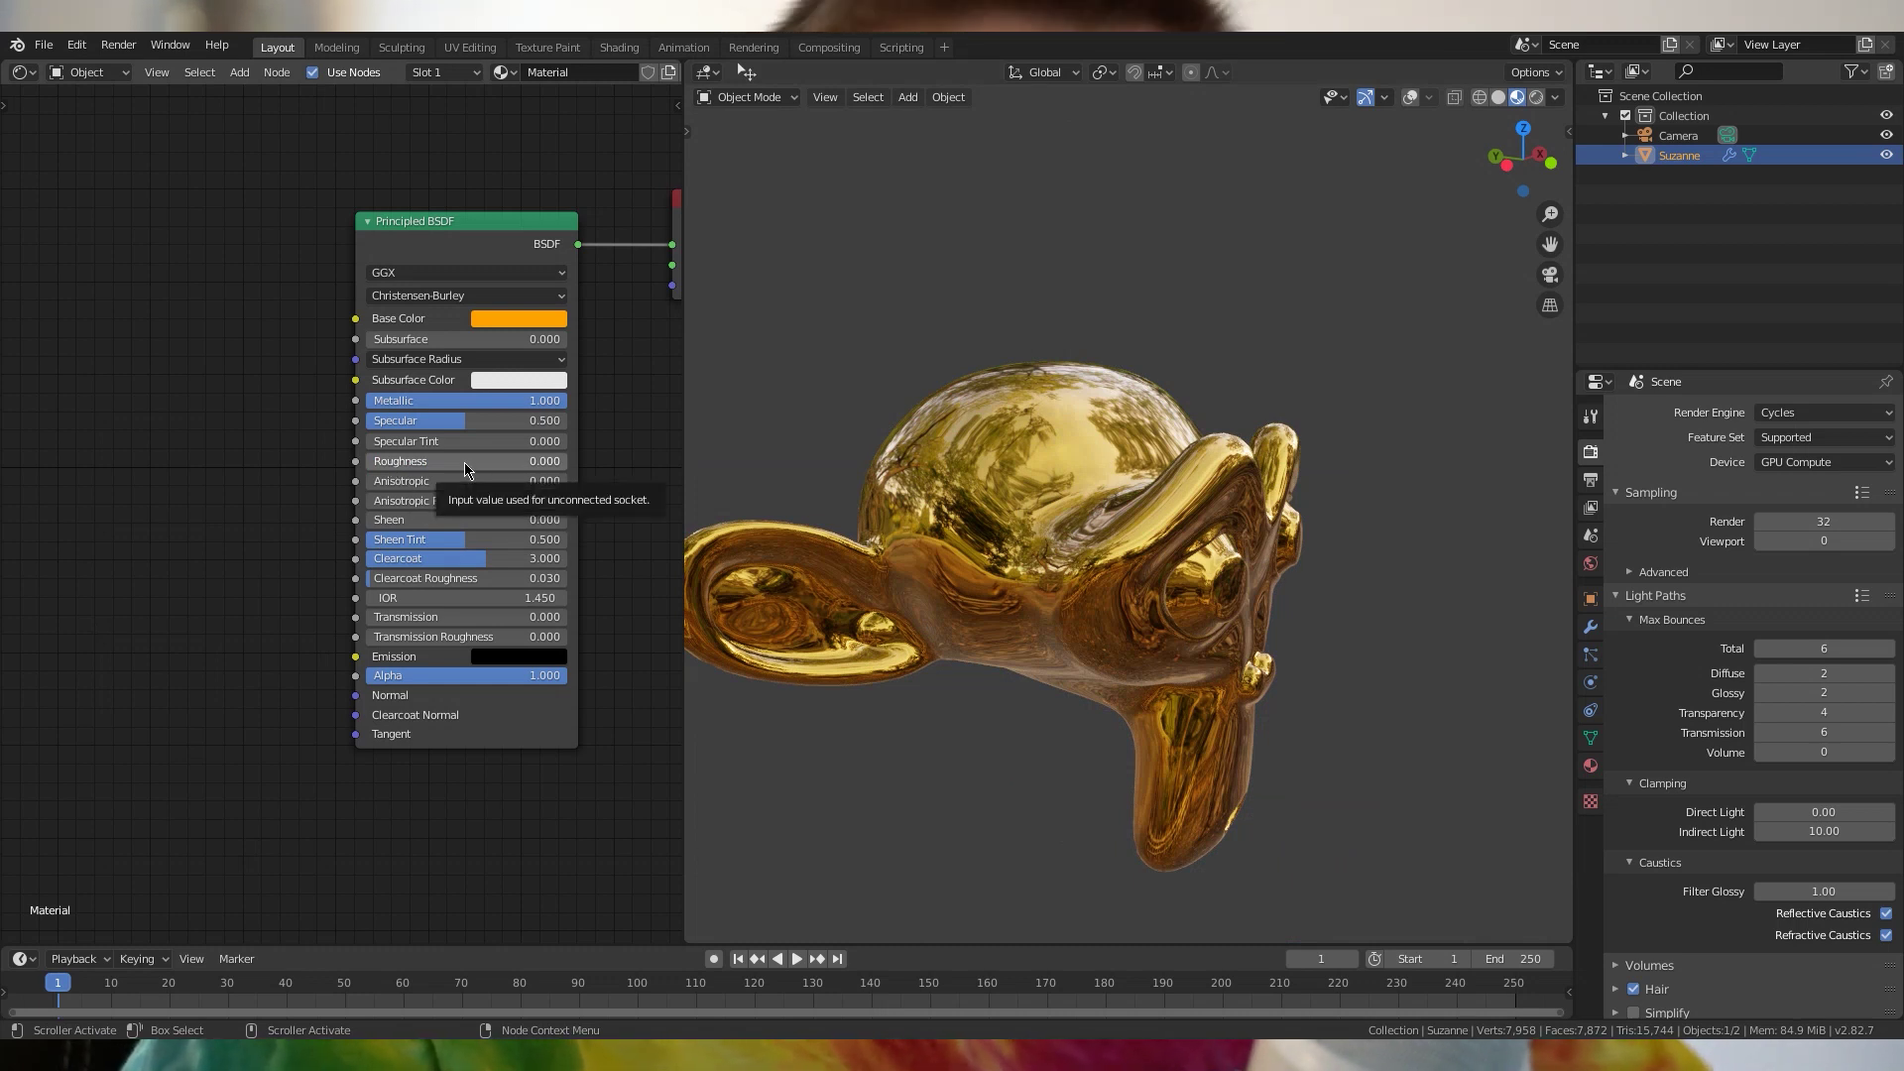
# Add a Voronoi Texture node before the Principled BSDF and connect its Color output to the shader's Normal input
pyautogui.moveTo(144, 605); pyautogui.dragTo(283, 520, button='middle')
pyautogui.hotkey('shift', 'a')
pyautogui.click(282, 520)
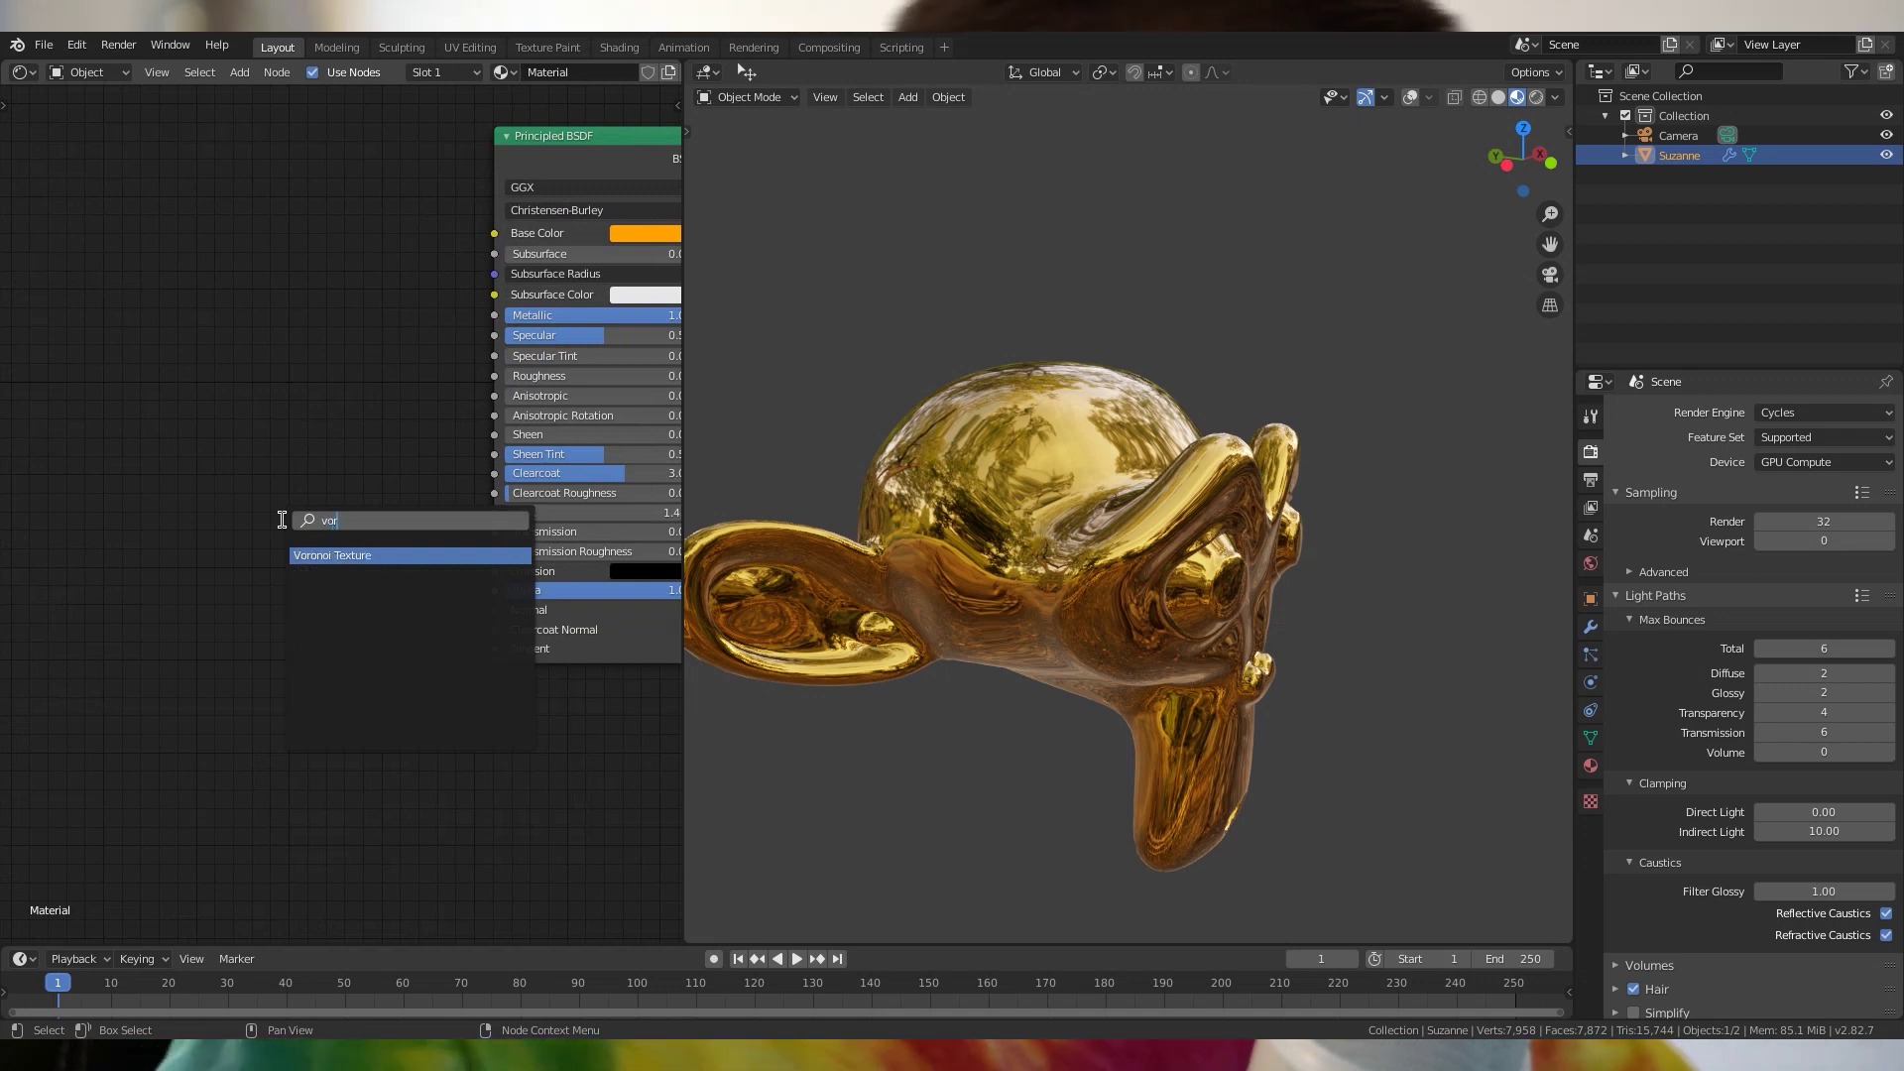
pyautogui.write('vor')
pyautogui.press('Return')
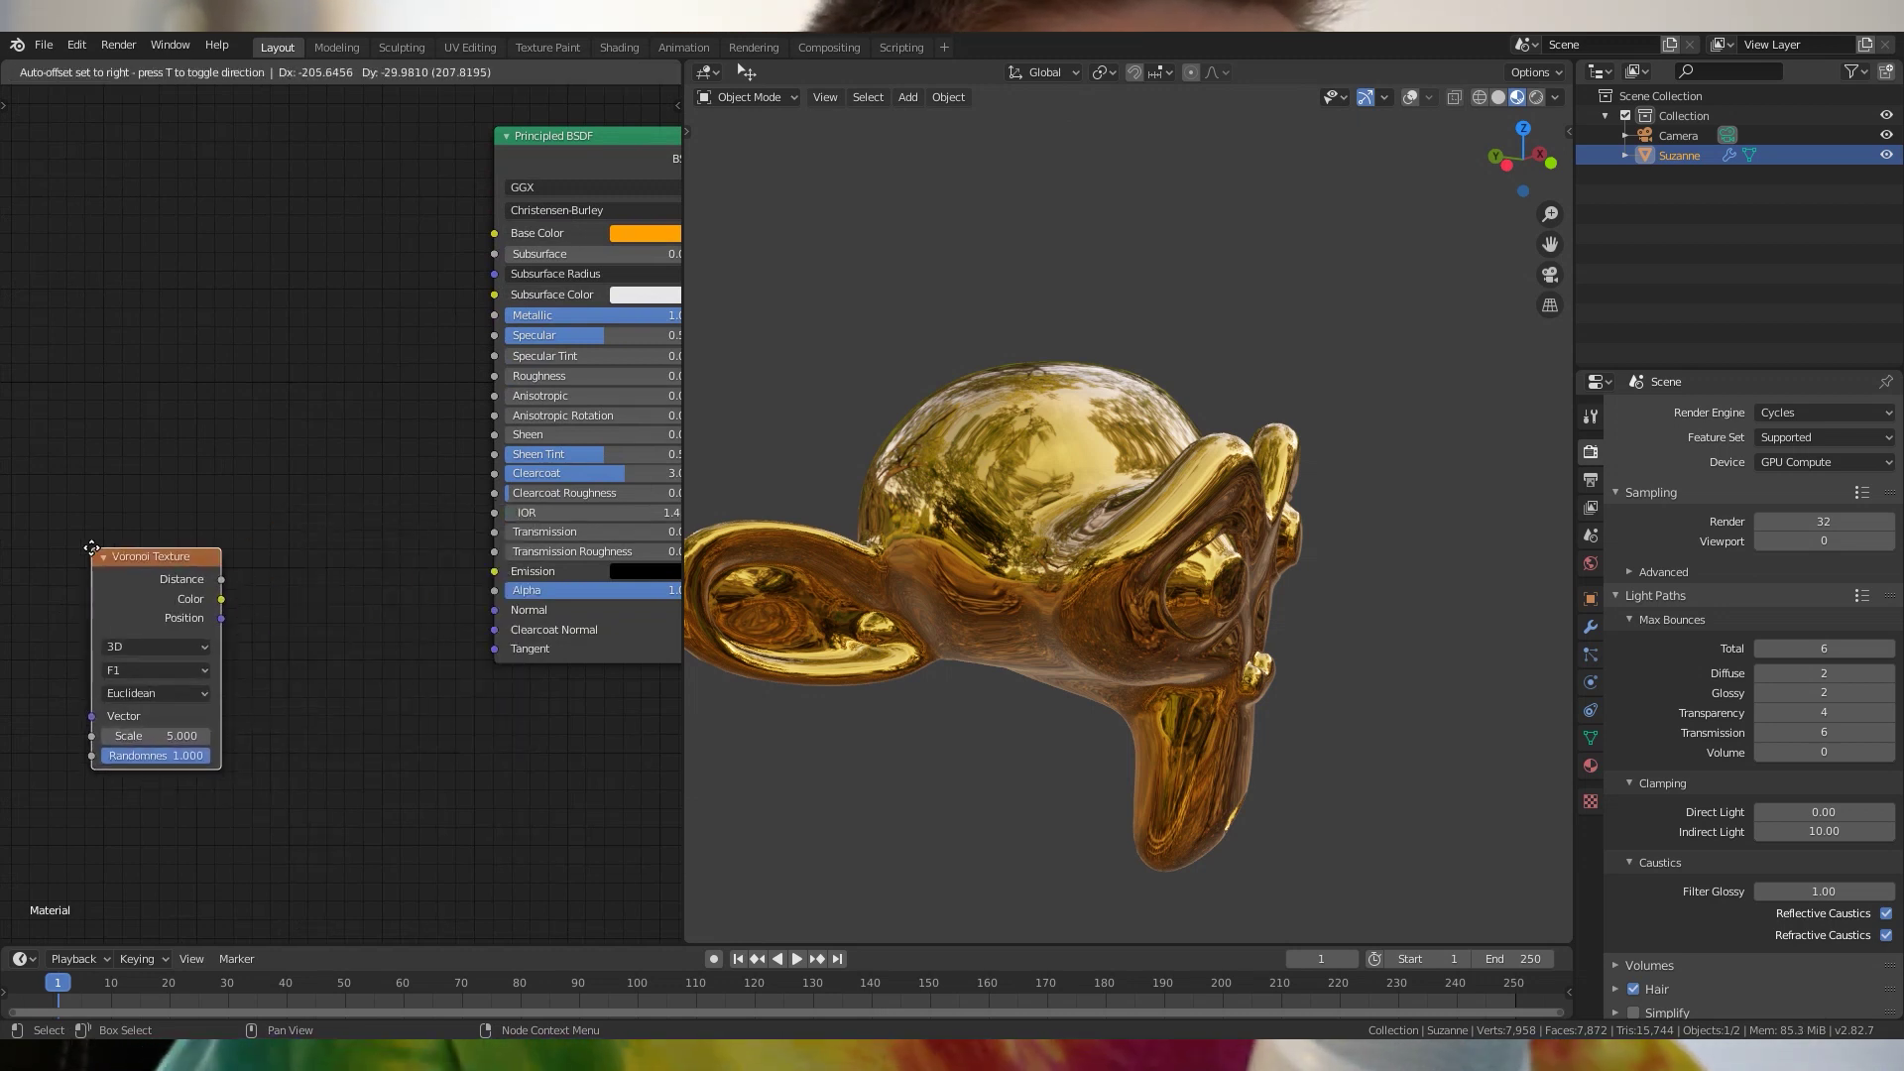
pyautogui.click(91, 547)
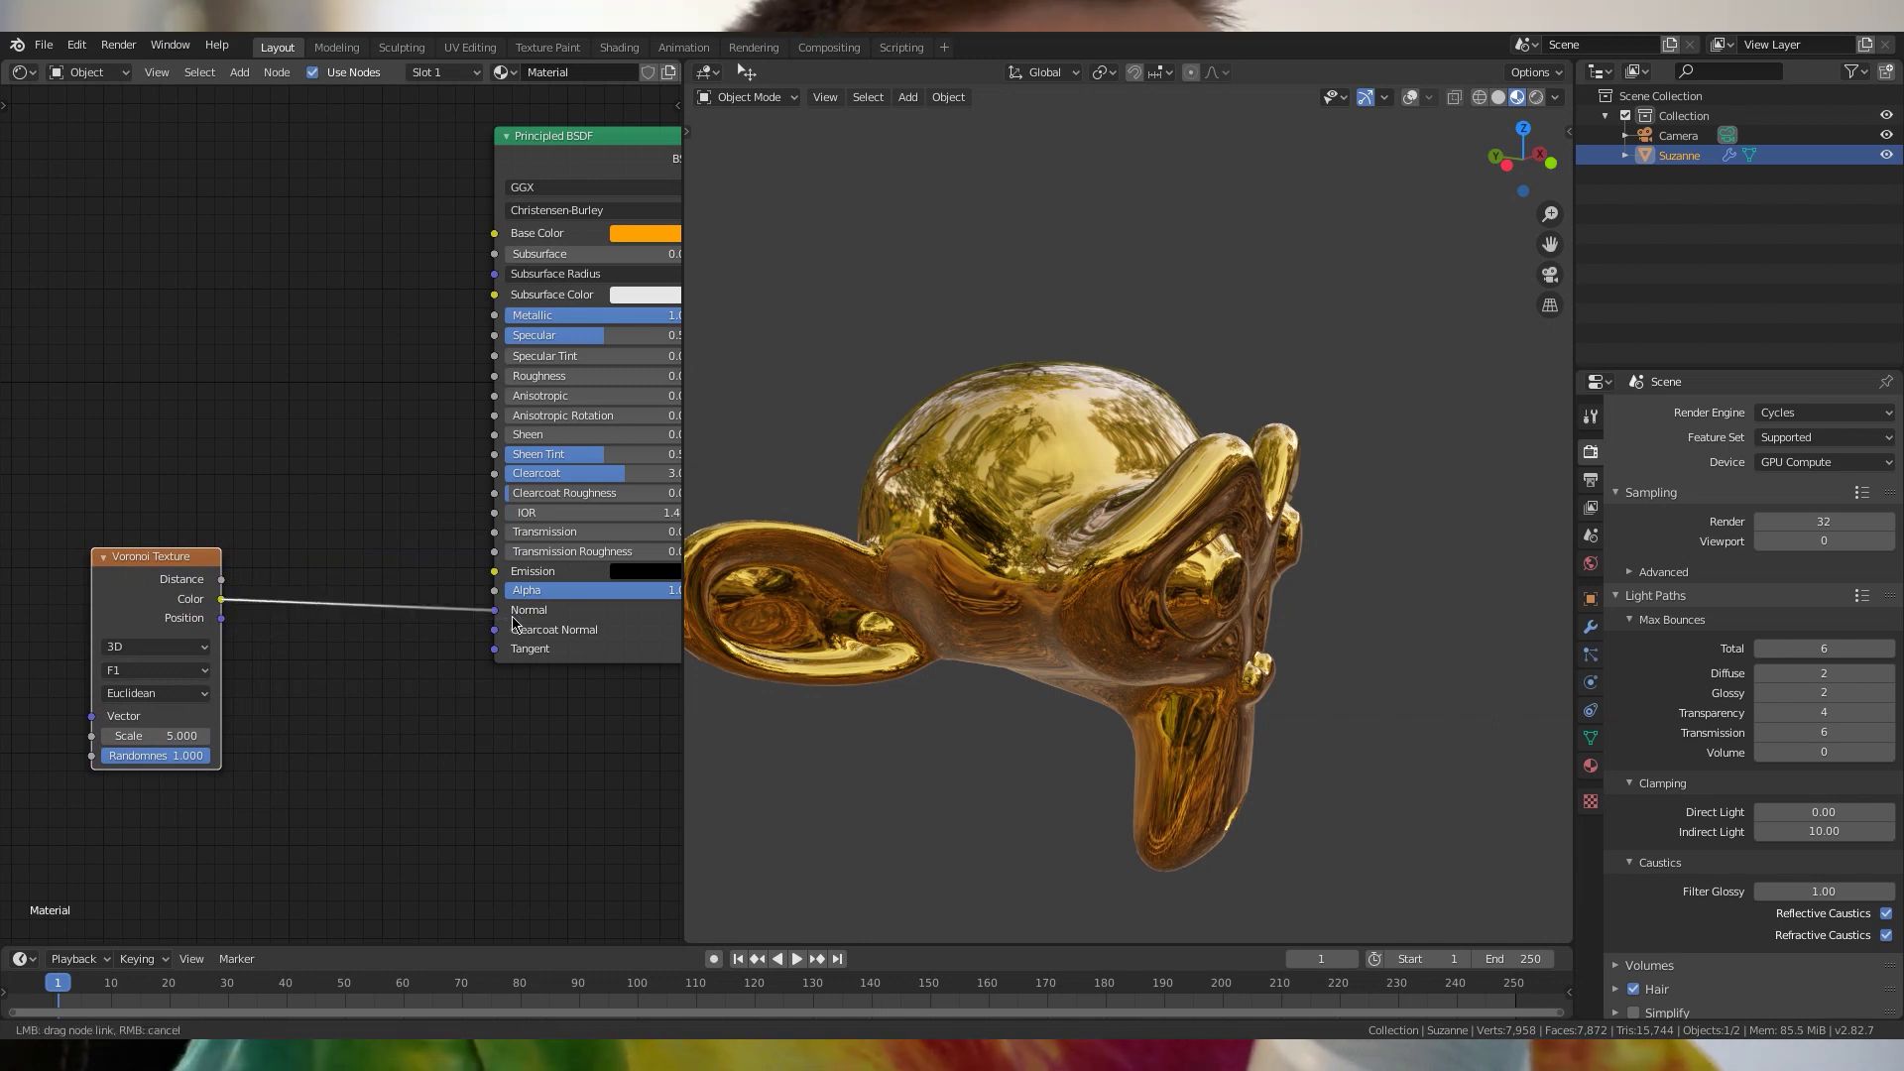
pyautogui.moveTo(515, 623); pyautogui.dragTo(515, 623)
# Insert a Separate RGB node on the link between the Voronoi Texture's Color output and the Principled BSDF's Normal input
pyautogui.hotkey('shift', 'a')
pyautogui.click(374, 757)
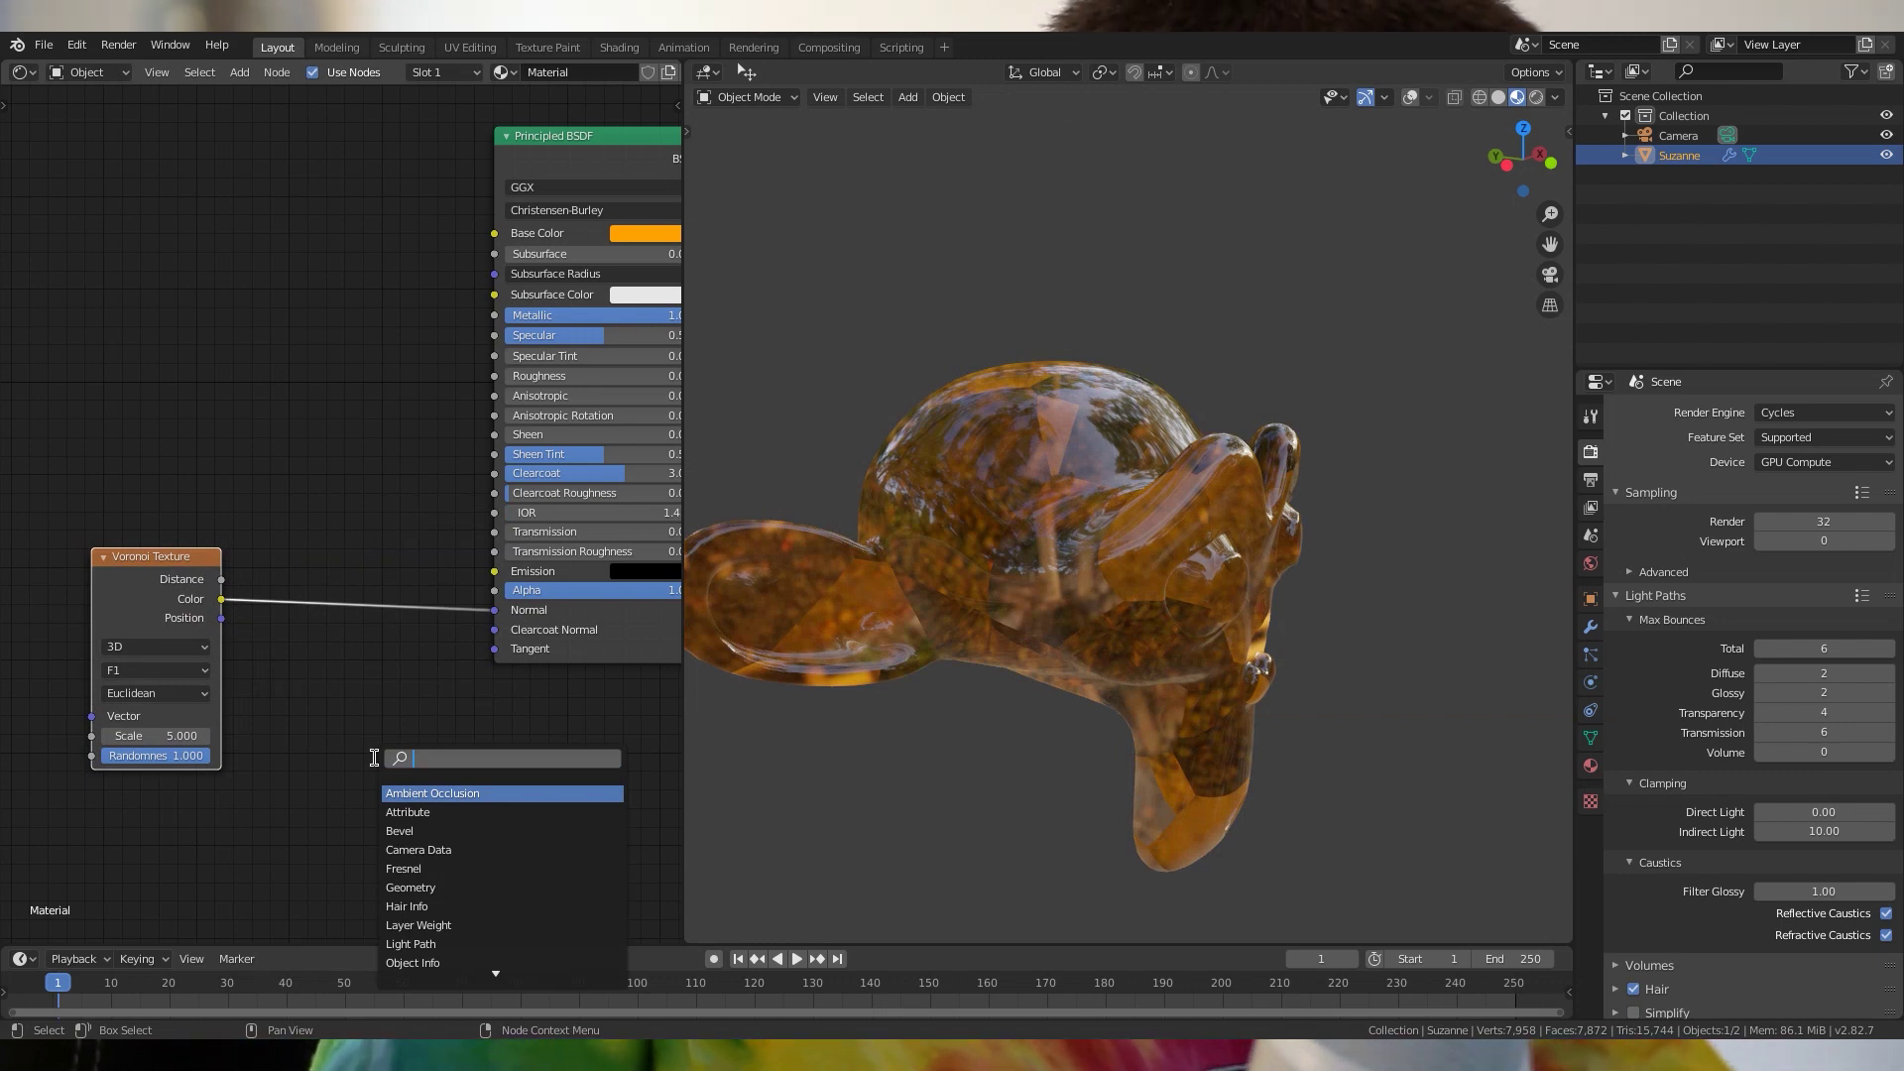
pyautogui.click(420, 812)
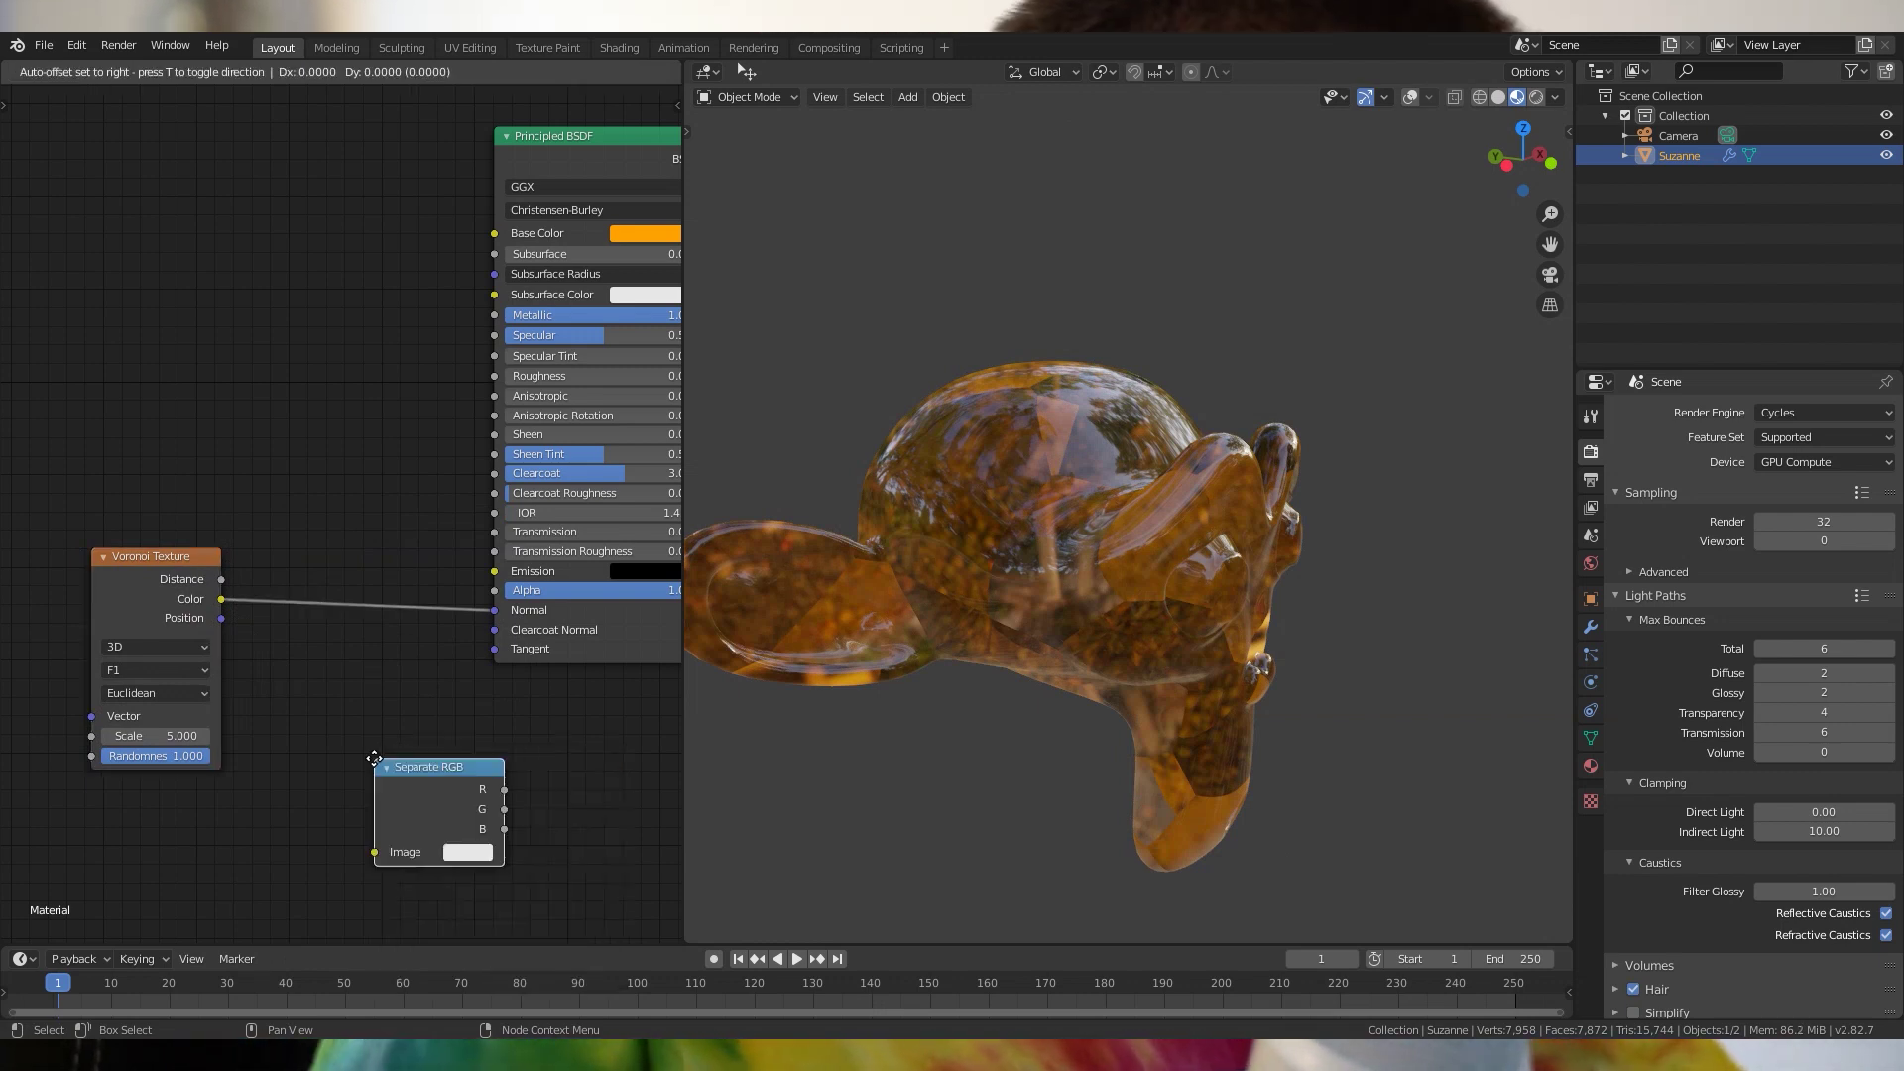
pyautogui.click(328, 609)
pyautogui.moveTo(354, 599); pyautogui.dragTo(294, 599)
pyautogui.press('g')
pyautogui.click(231, 605)
# Insert a Combine RGB node after Separate RGB, link the G channels as well, and set its B value to 1
pyautogui.hotkey('shift', 'a')
pyautogui.click(372, 722)
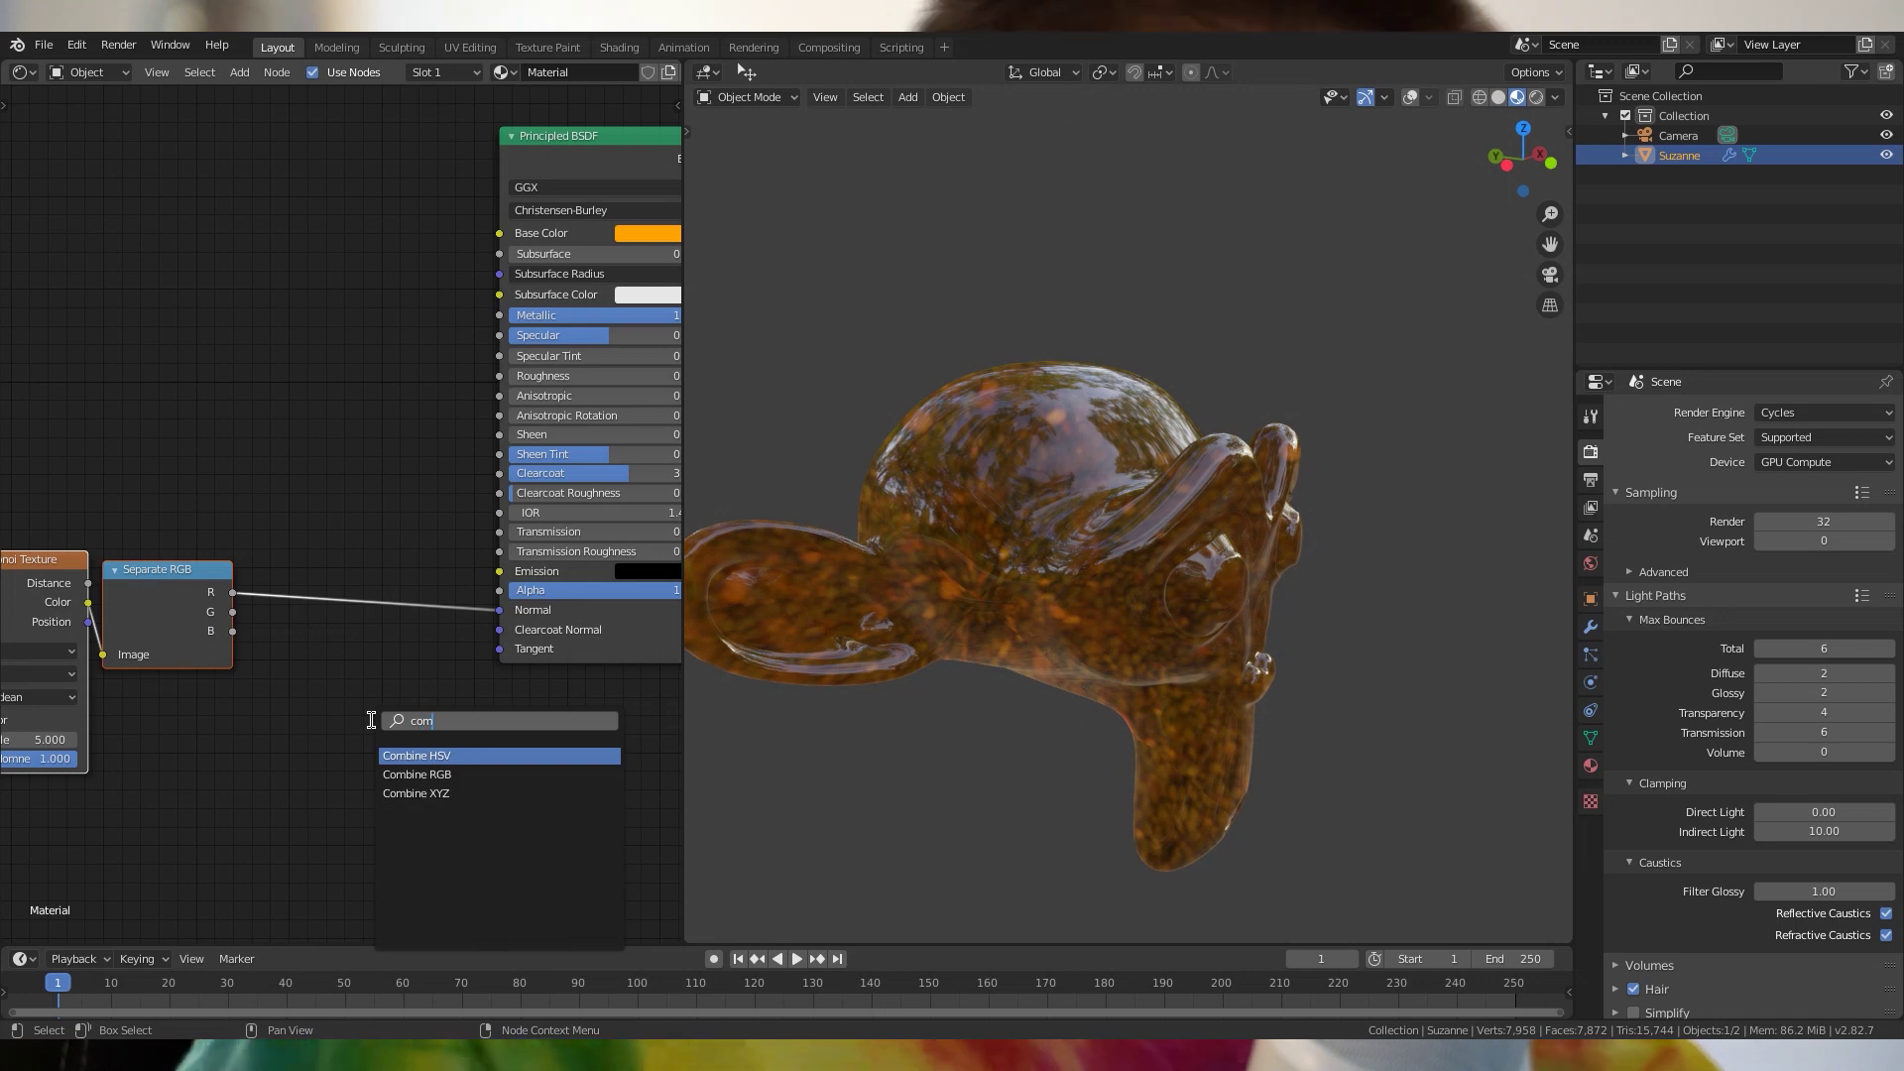
pyautogui.click(427, 775)
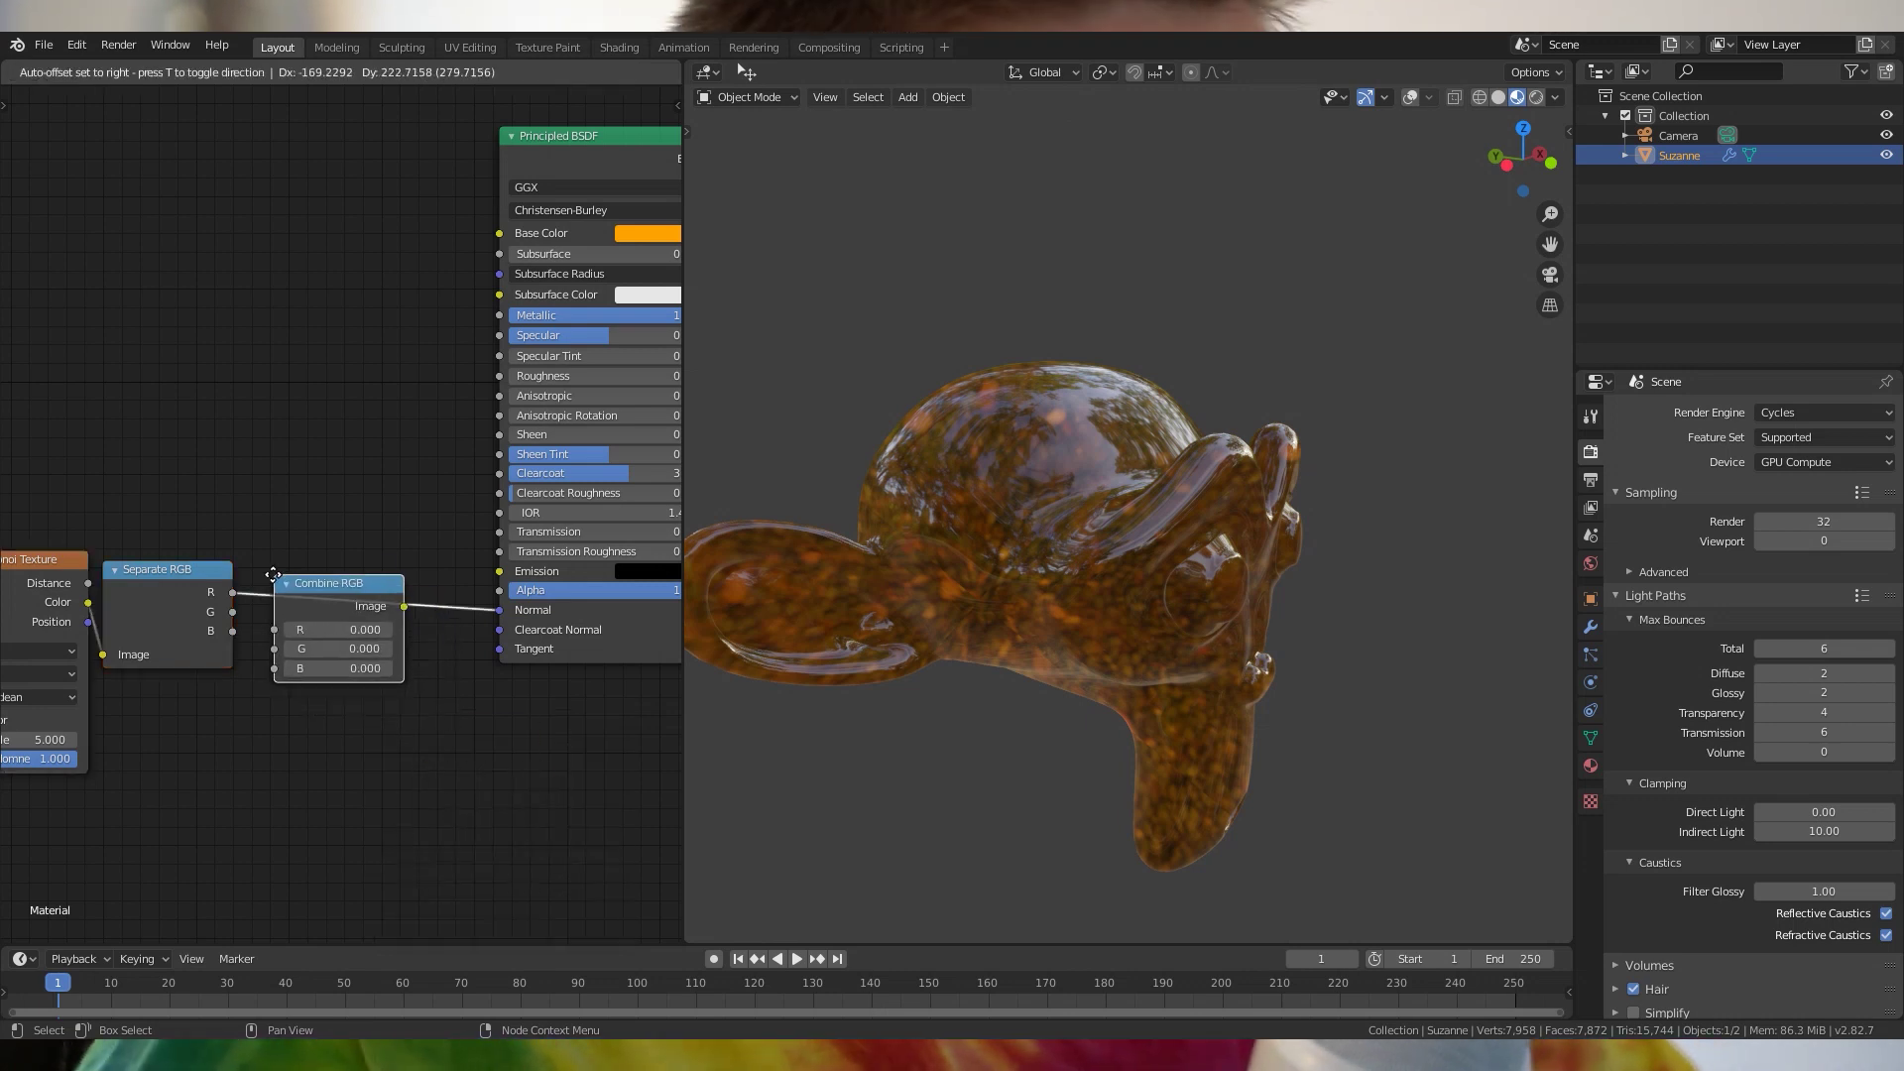
pyautogui.click(369, 617)
pyautogui.moveTo(233, 612); pyautogui.dragTo(308, 640)
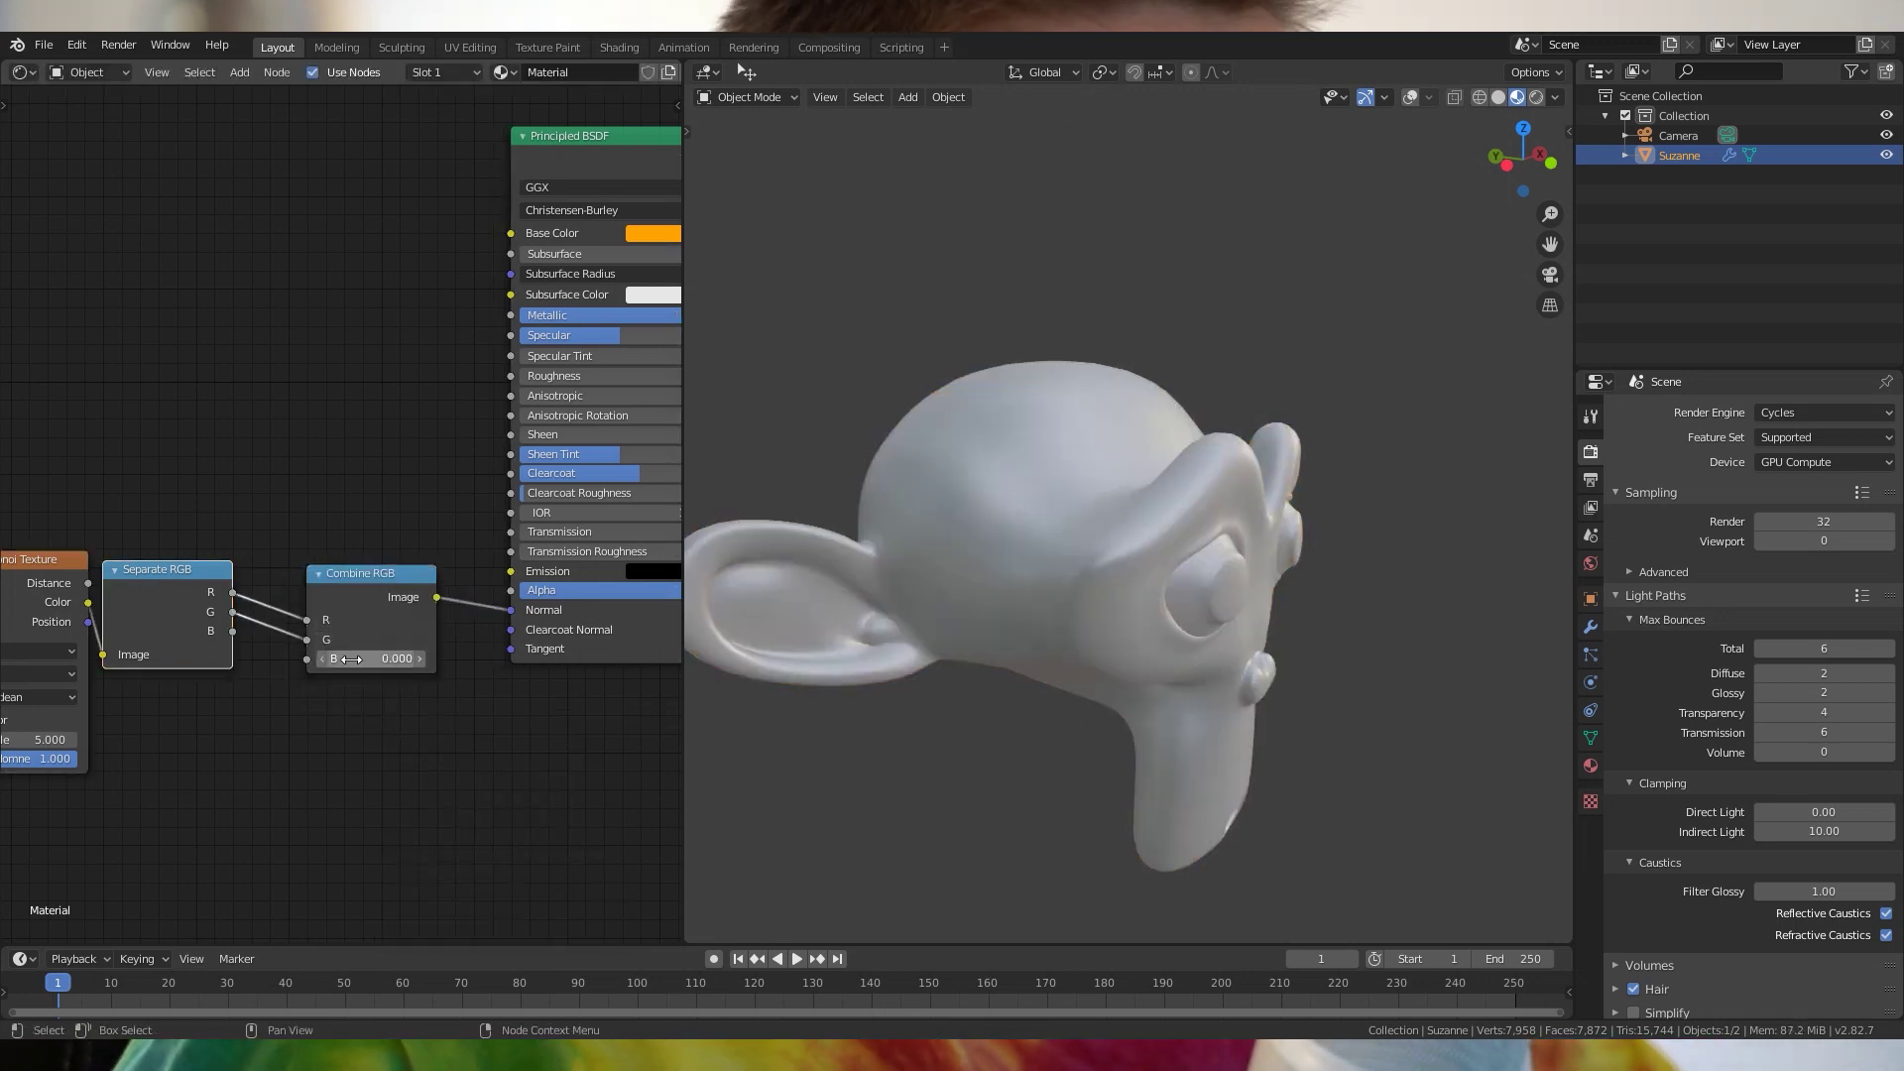
pyautogui.press('Return')
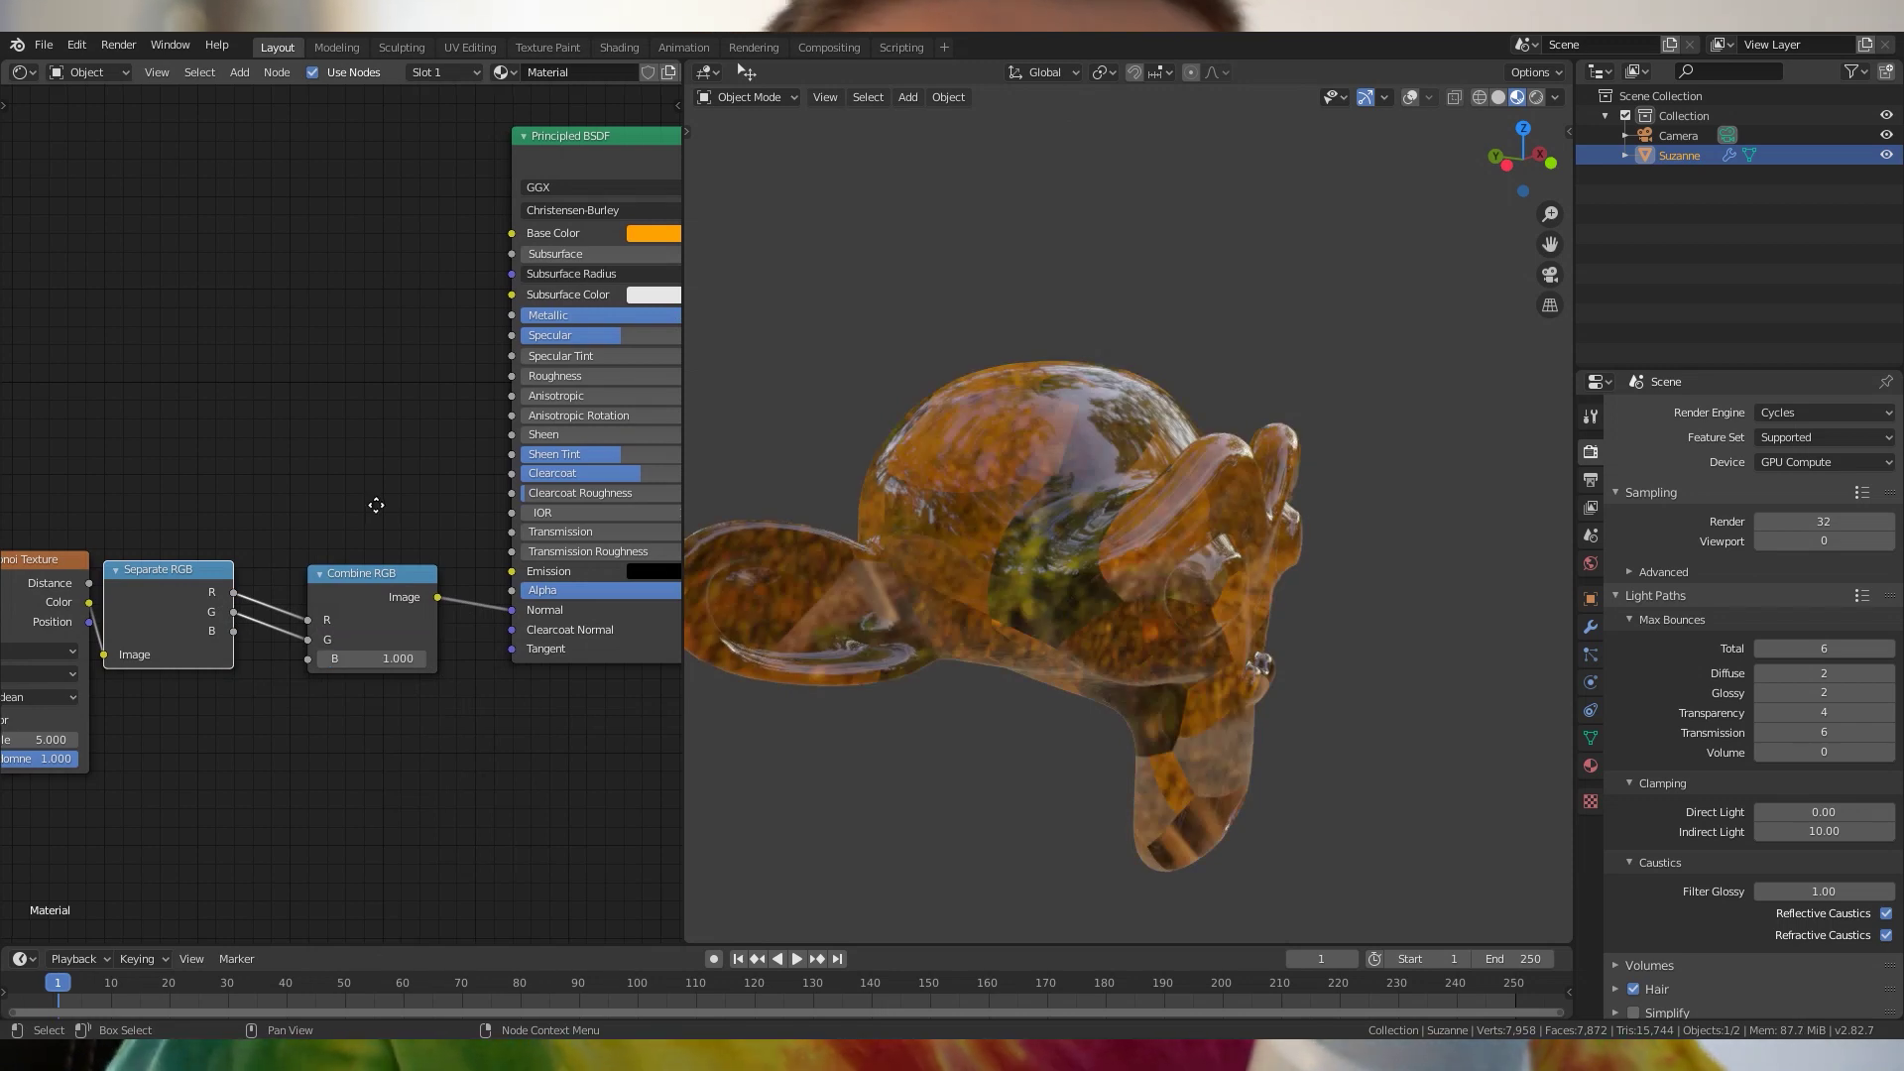
# Insert a Normal Map node between the Combine RGB node and the Principled BSDF's Normal input
pyautogui.moveTo(366, 628); pyautogui.dragTo(453, 578, button='middle')
pyautogui.hotkey('shift', 'a')
pyautogui.click(453, 578)
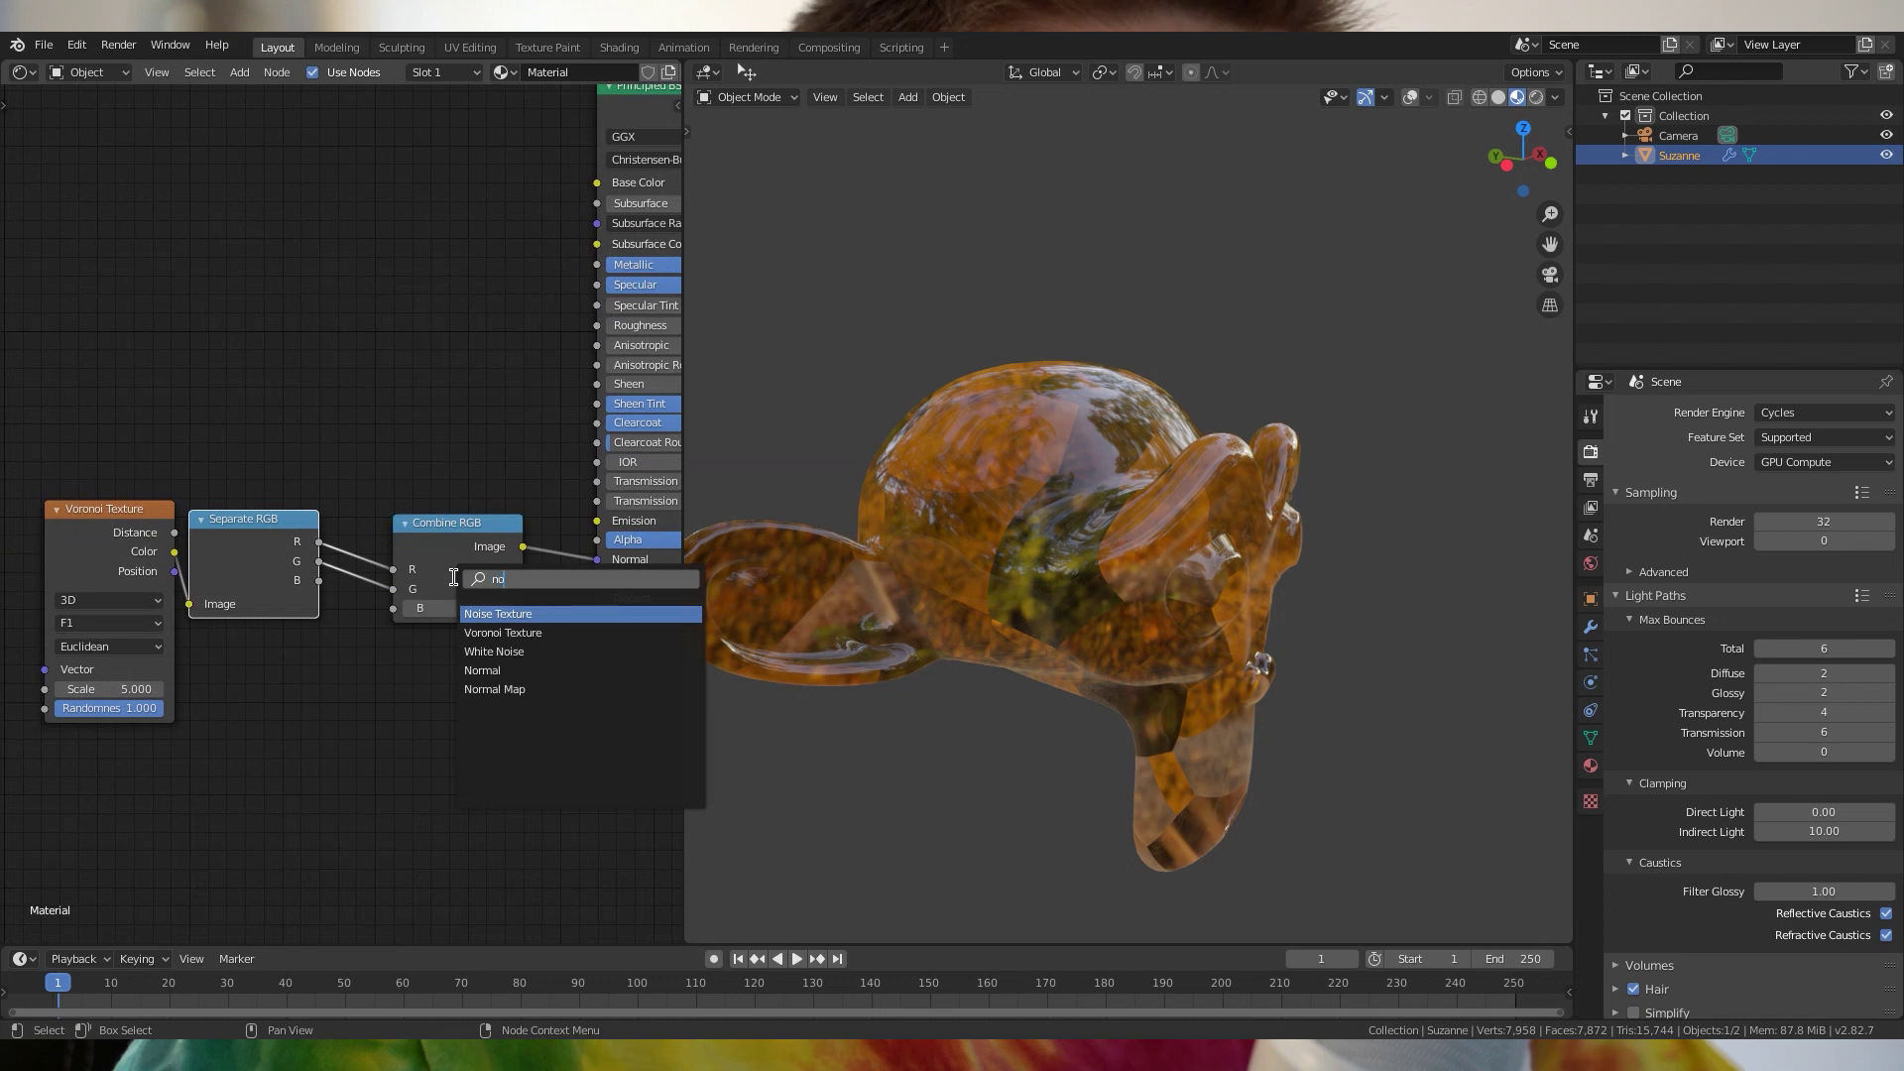
pyautogui.write('nor')
pyautogui.press('Down')
pyautogui.press('Return')
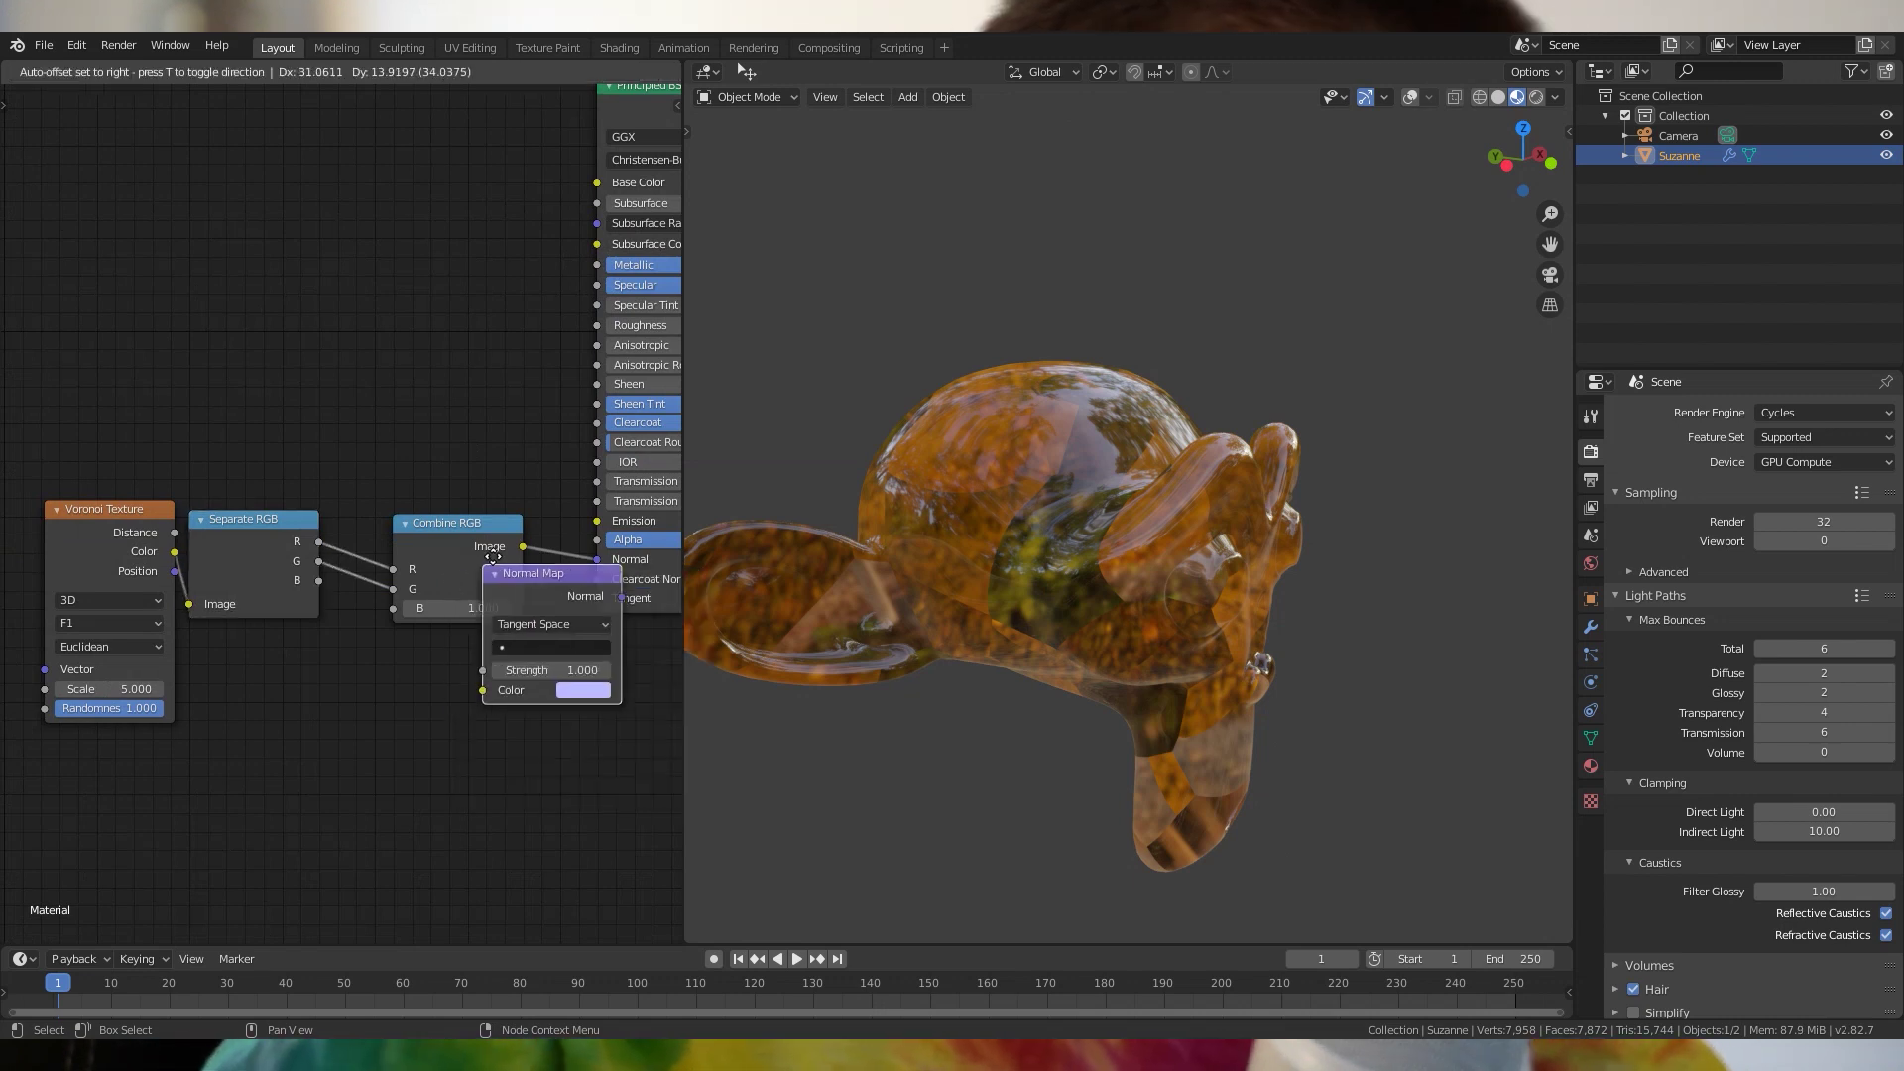
pyautogui.click(506, 515)
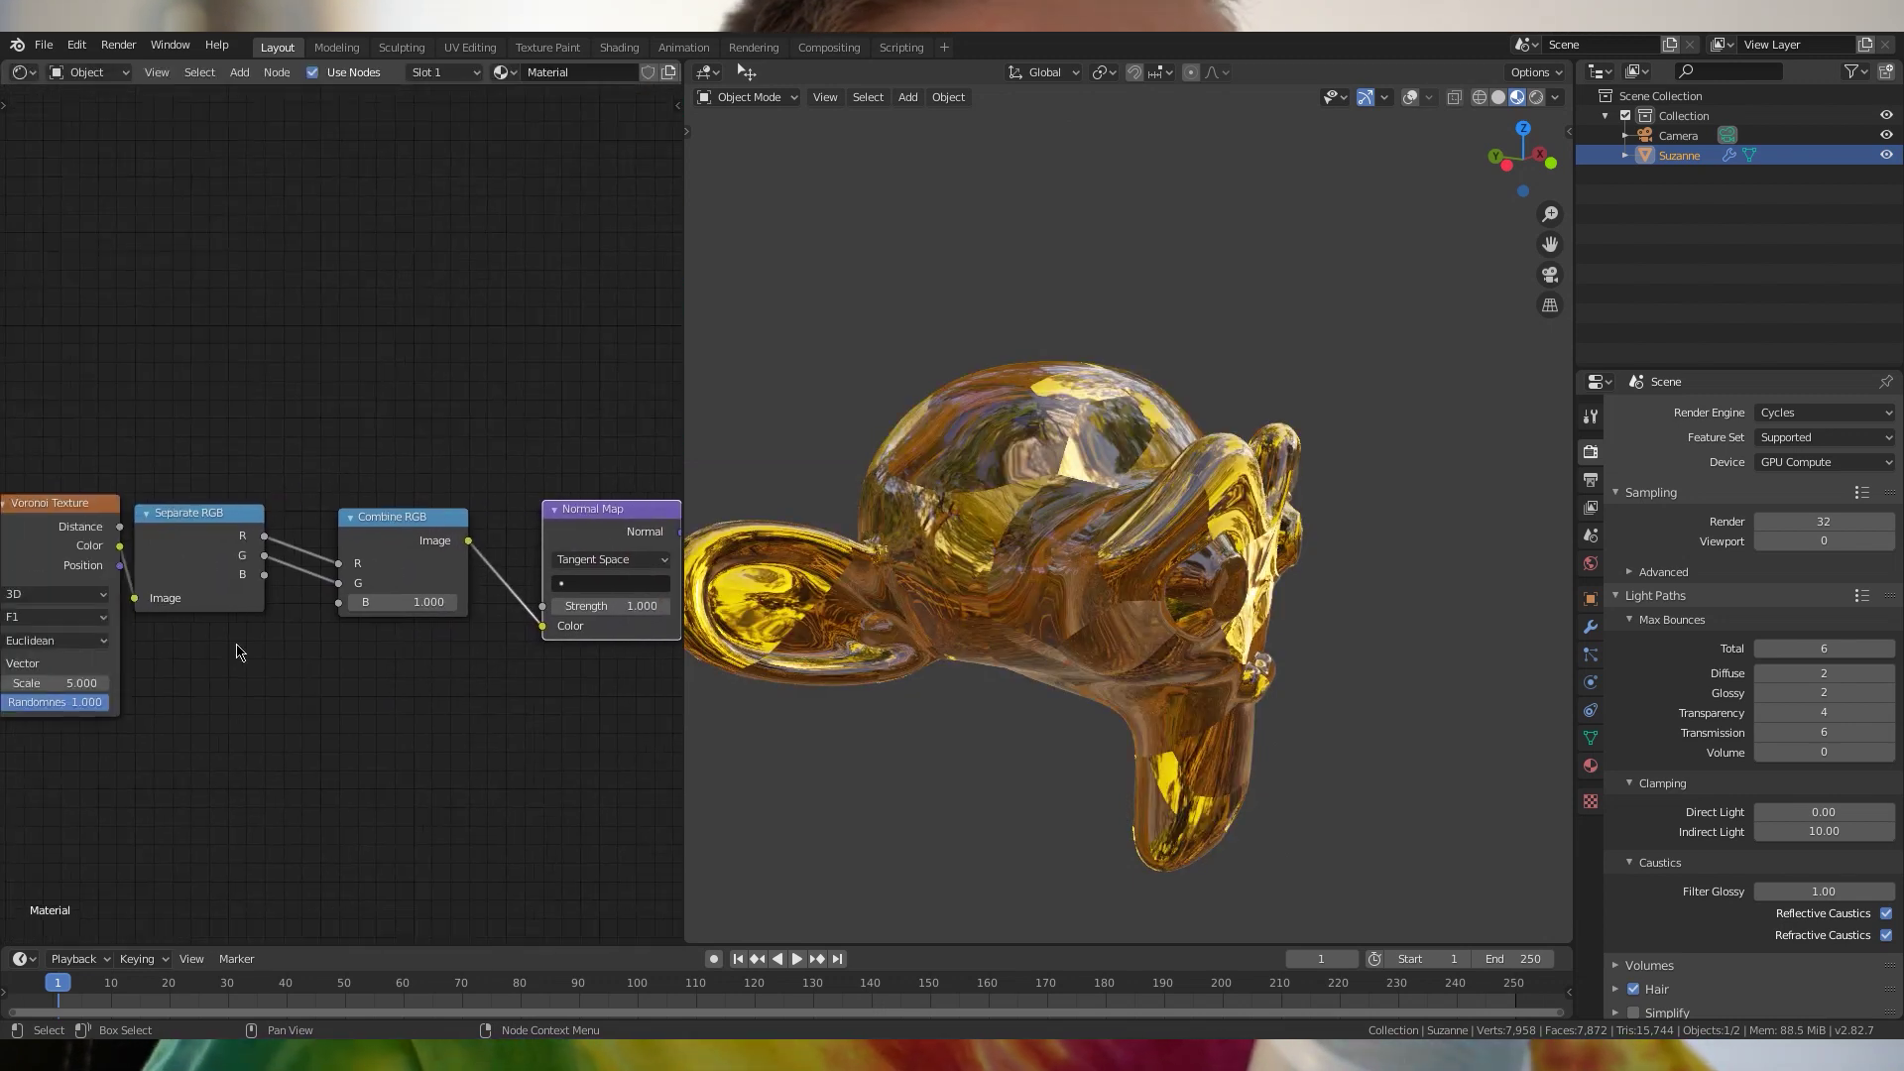
# Set the Voronoi Texture's Scale to 1000 for very fine metallic flakes
pyautogui.moveTo(58, 676); pyautogui.dragTo(417, 675)
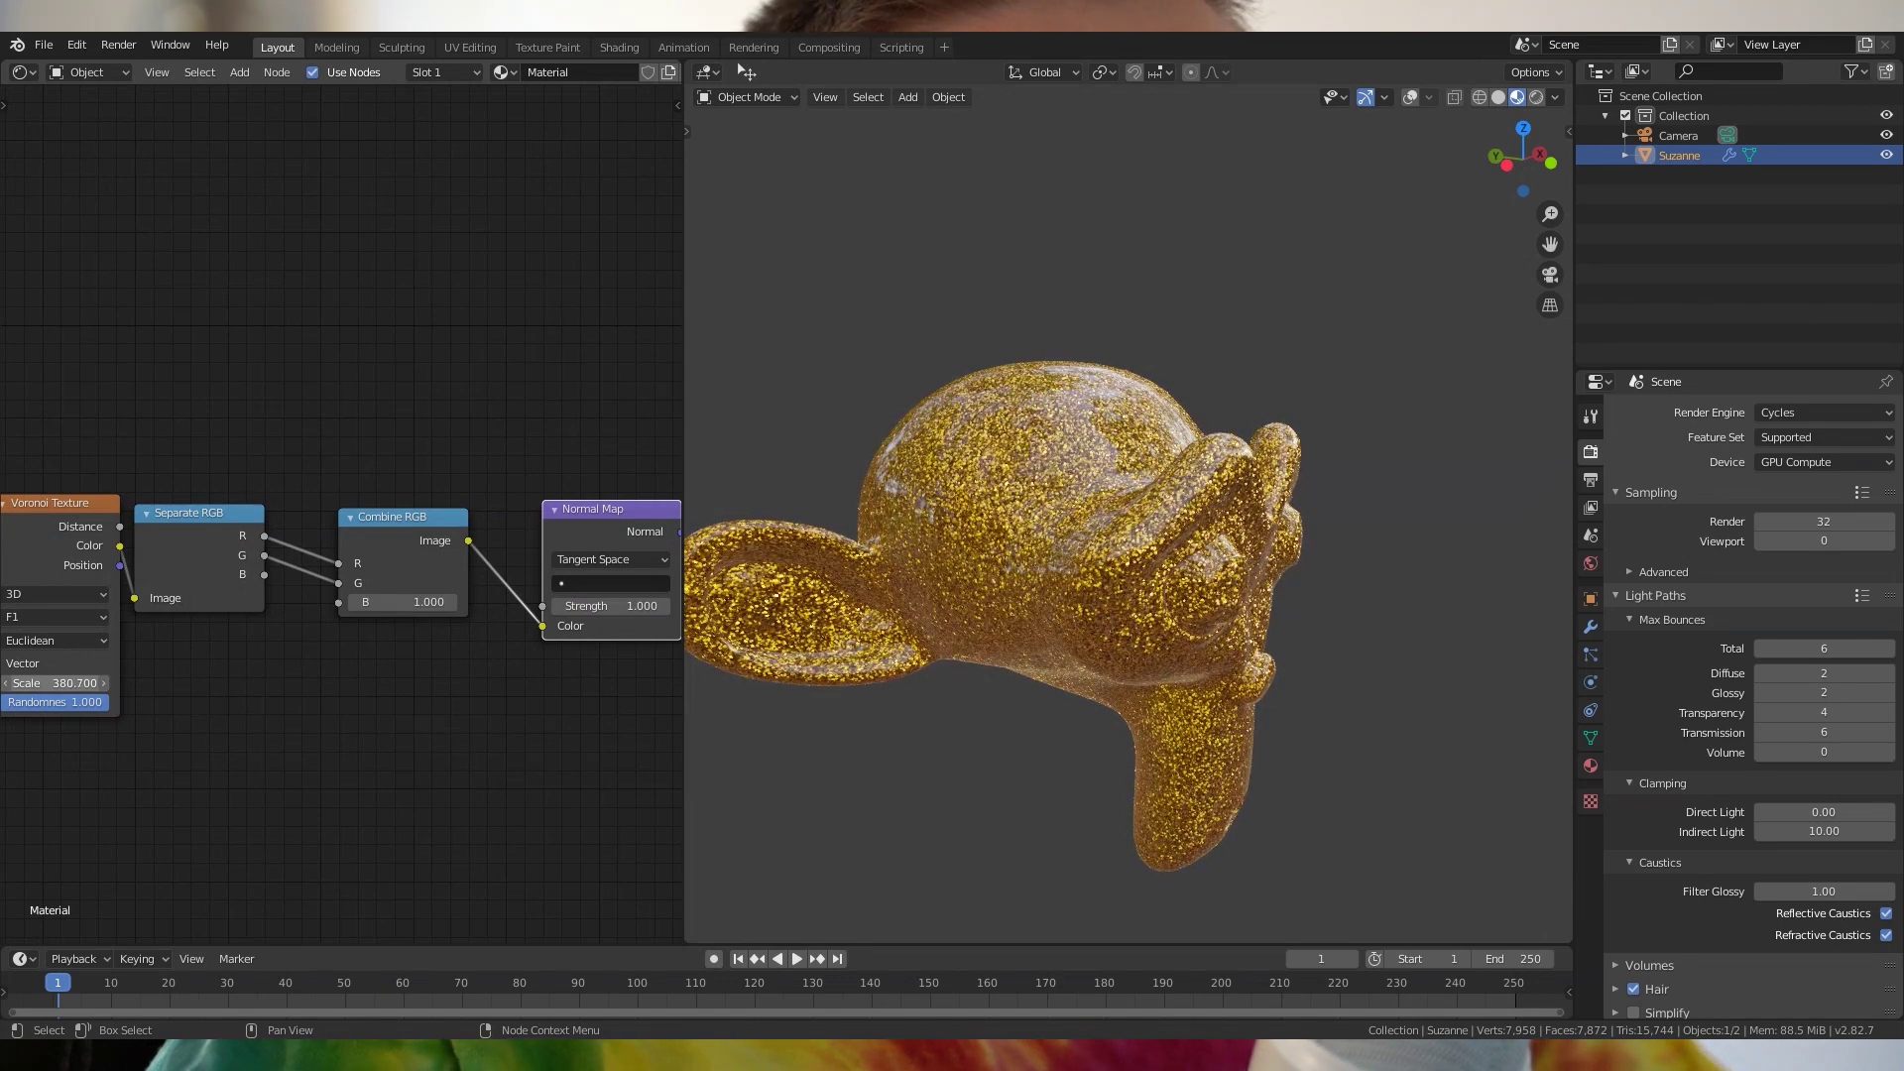
pyautogui.moveTo(1120, 476); pyautogui.dragTo(1175, 481, button='middle')
pyautogui.scroll(4, 1175, 481)
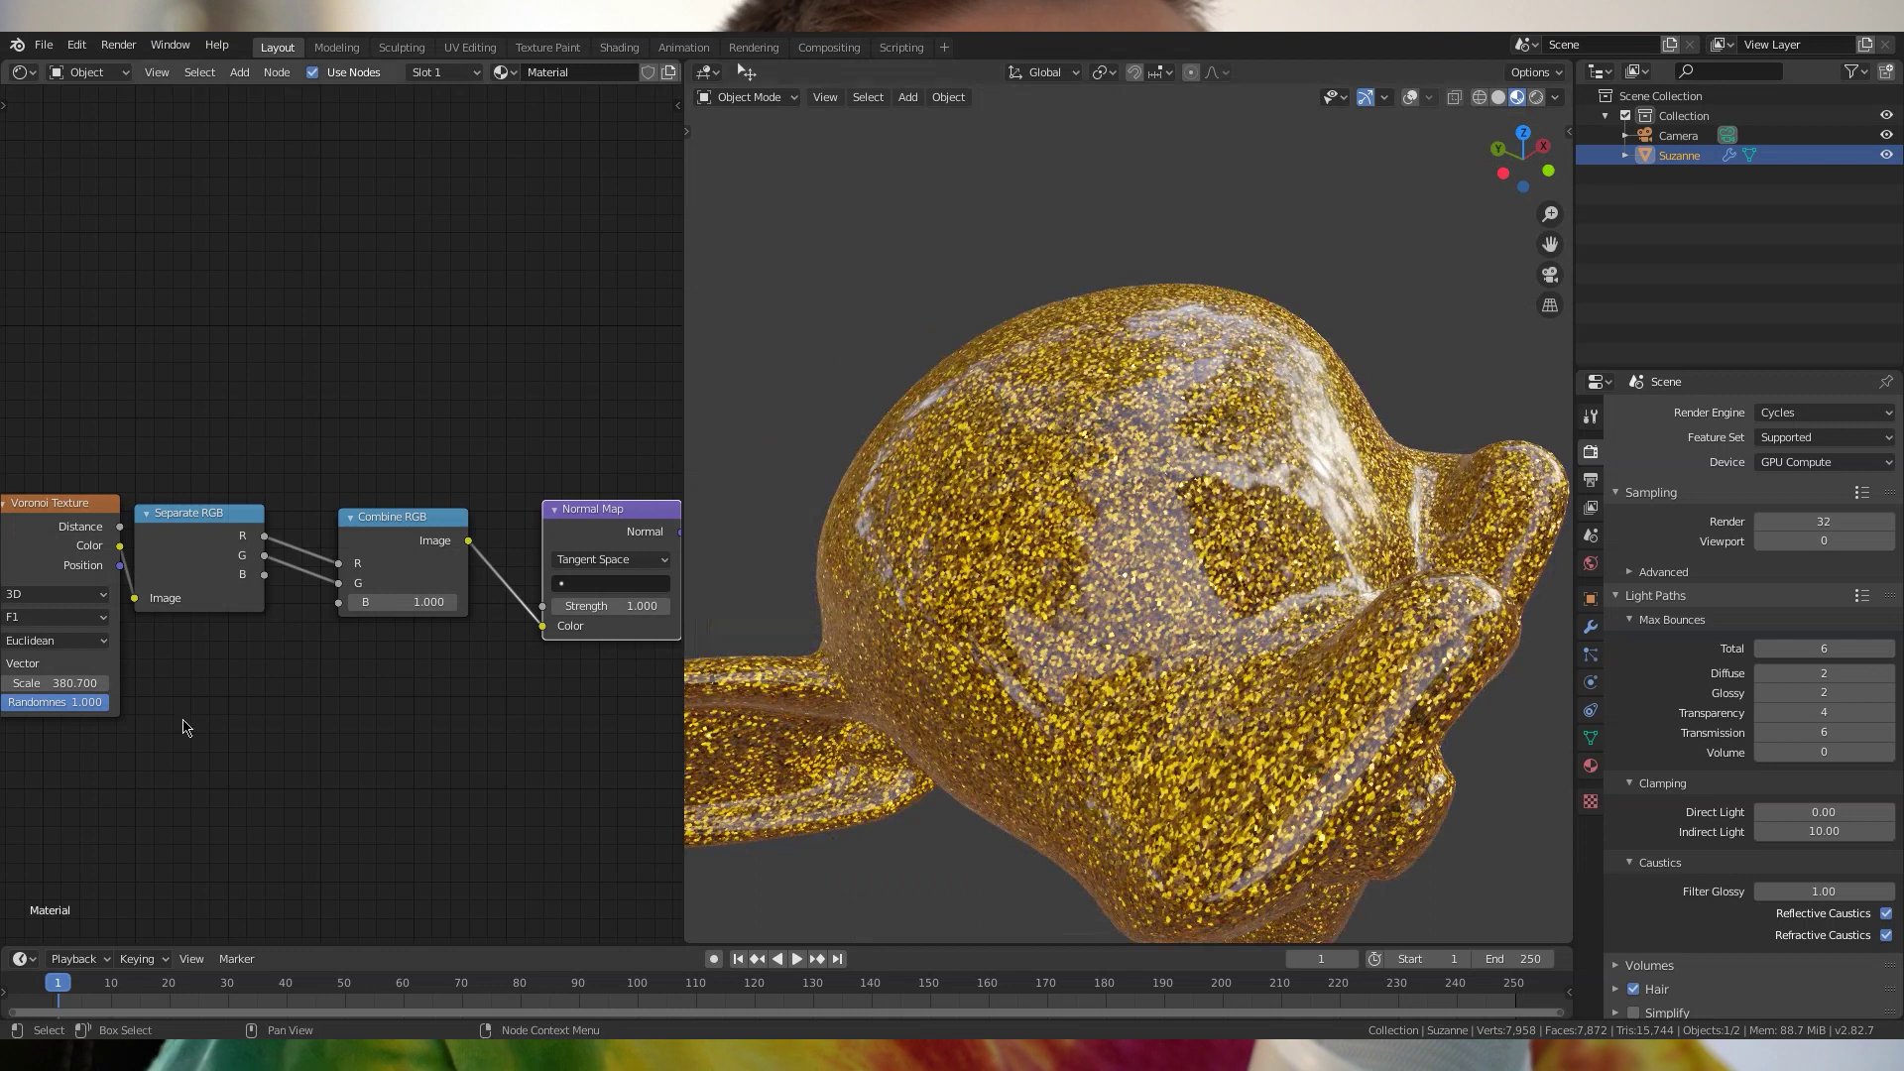
pyautogui.press('Return')
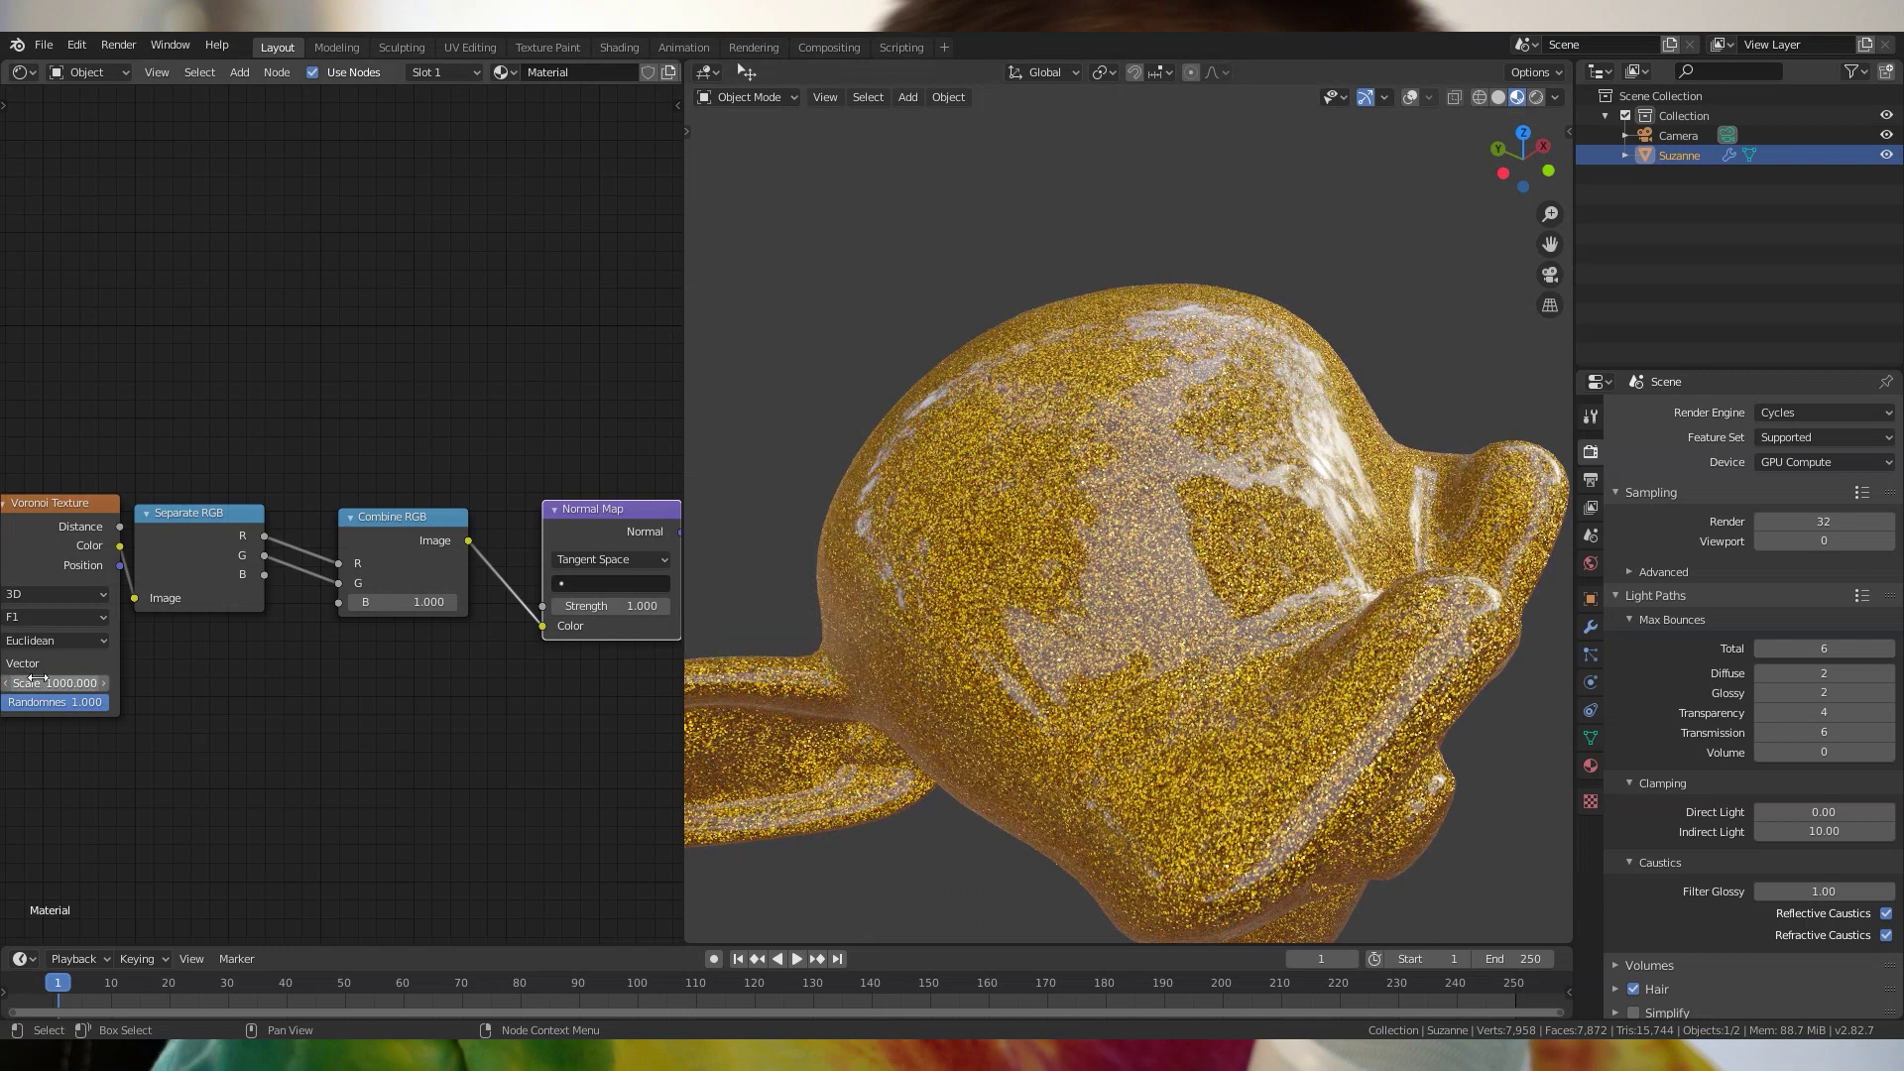
# Lower the Normal Map node's Strength to 0.080 to soften the flakes
pyautogui.moveTo(366, 634); pyautogui.dragTo(141, 706, button='middle')
pyautogui.scroll(2, 397, 700)
pyautogui.moveTo(375, 658); pyautogui.dragTo(278, 623, button='middle')
pyautogui.keyDown('shift'); pyautogui.moveTo(287, 647); pyautogui.dragTo(202, 647); pyautogui.keyUp('shift')
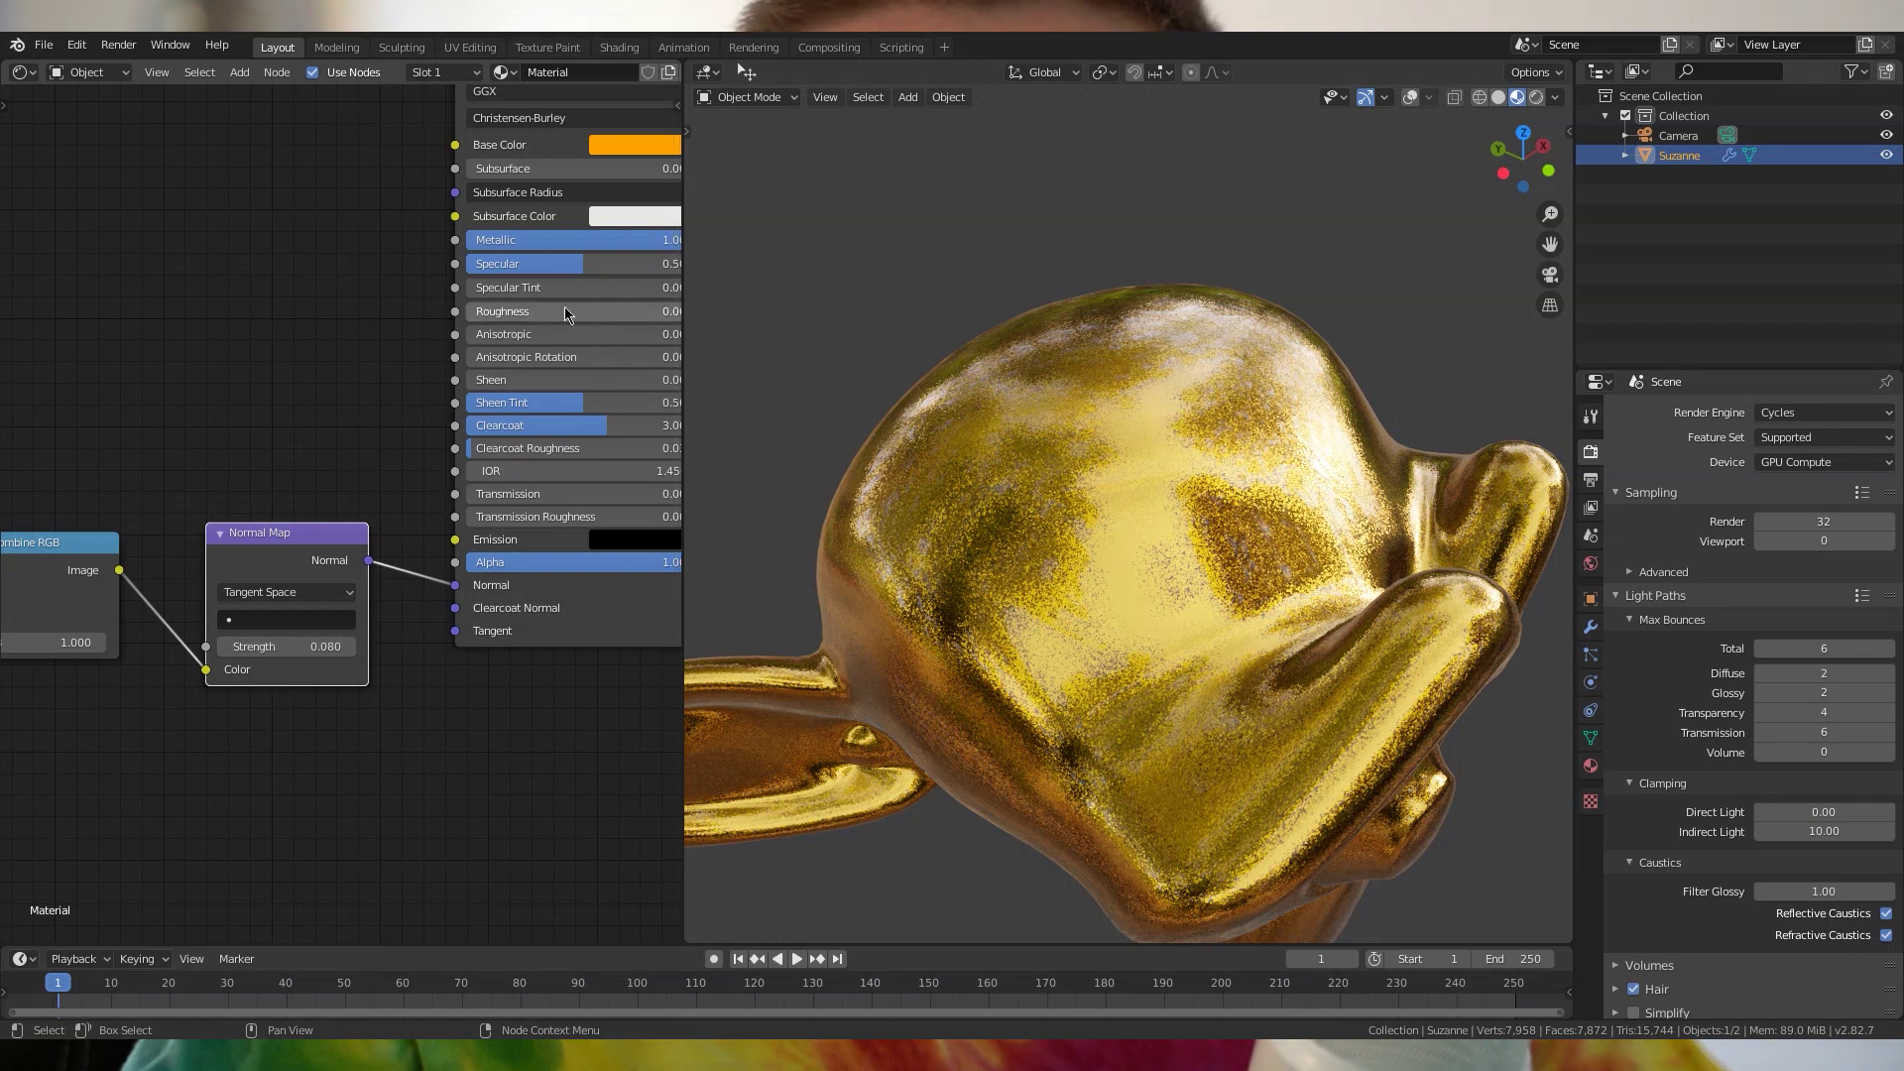